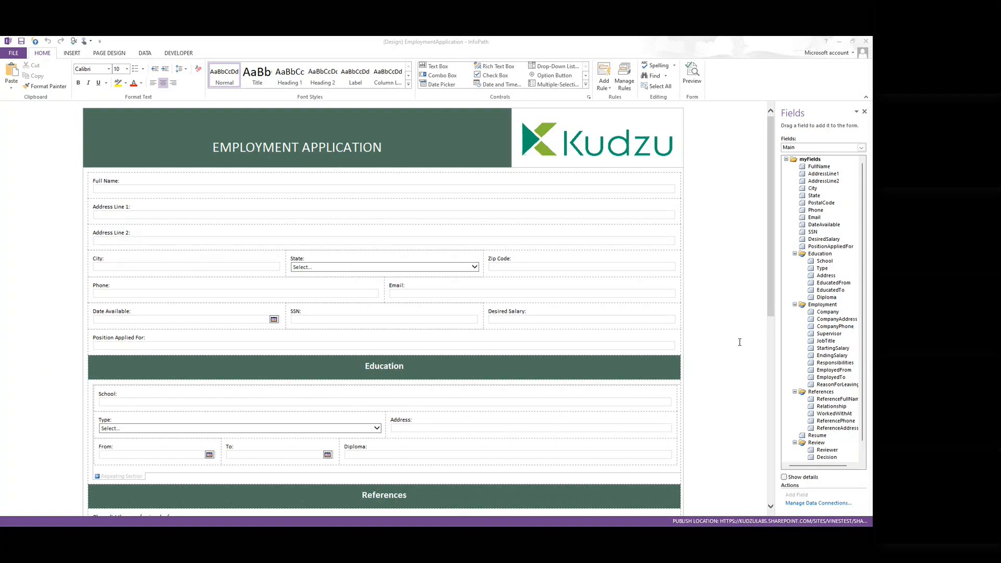
Switch to Kudzu Forms and start the New Form Wizard with InfoPath Forms as the reader
{"action": "scroll", "coordinate": [440, 398], "scroll_direction": "down", "scroll_amount": 12}
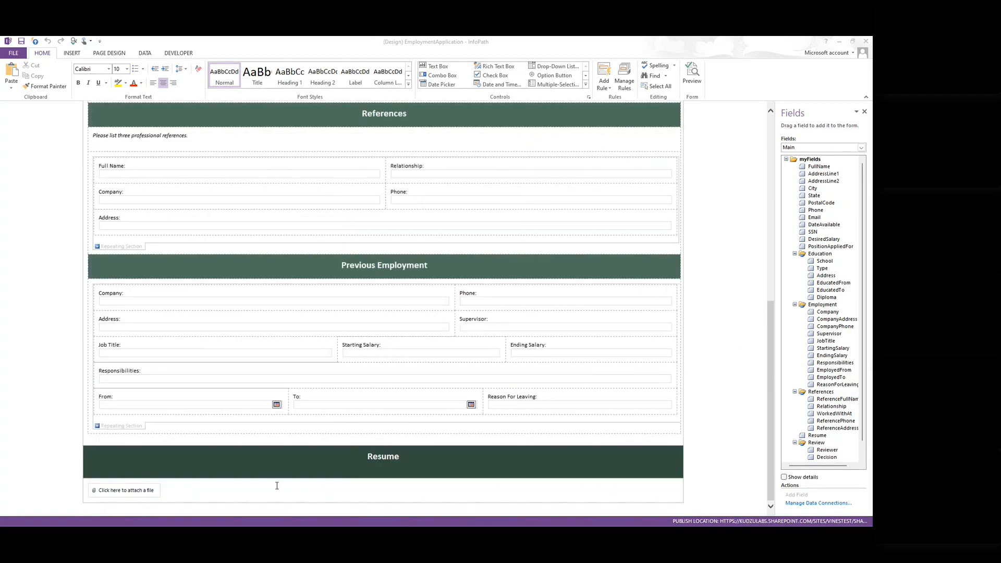
{"action": "left_click", "coordinate": [840, 46]}
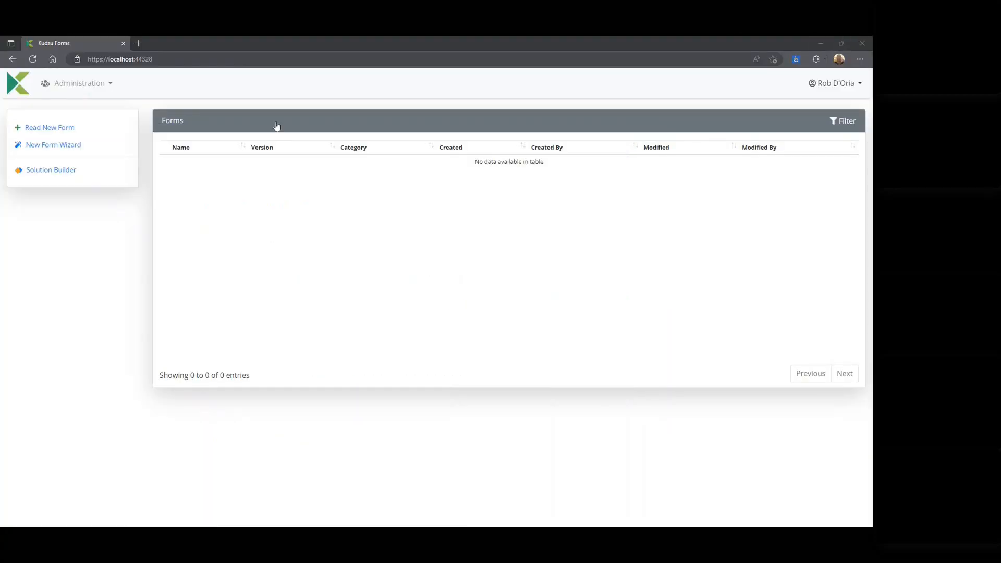
{"action": "left_click", "coordinate": [58, 150]}
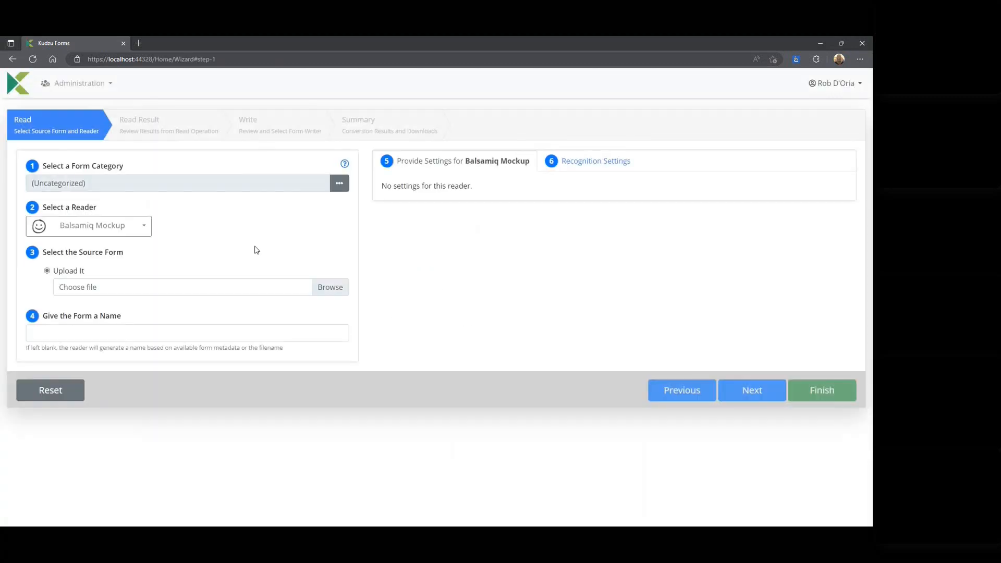
{"action": "left_click", "coordinate": [102, 223]}
{"action": "key", "text": "Escape"}
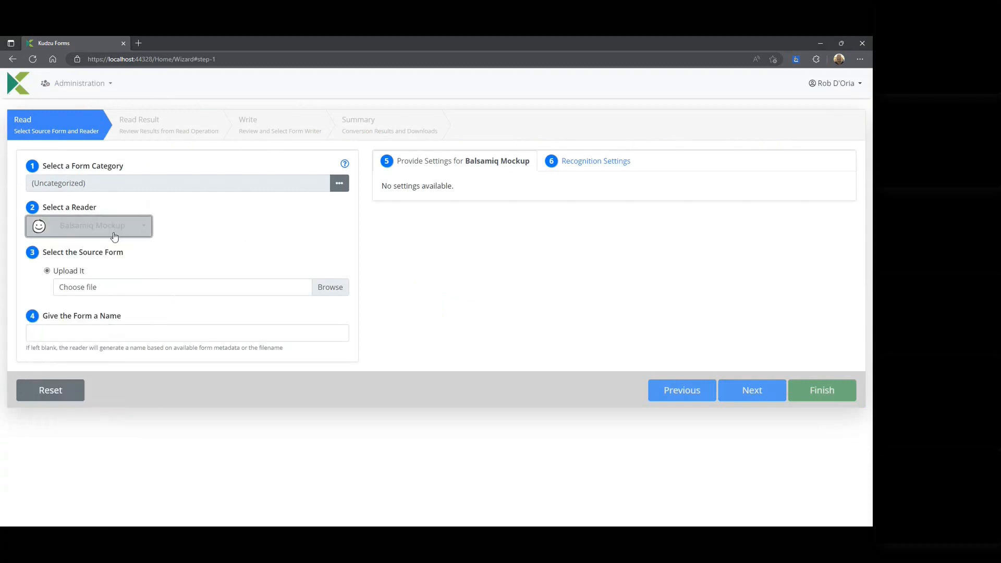
{"action": "left_click", "coordinate": [112, 229]}
{"action": "left_click", "coordinate": [89, 317]}
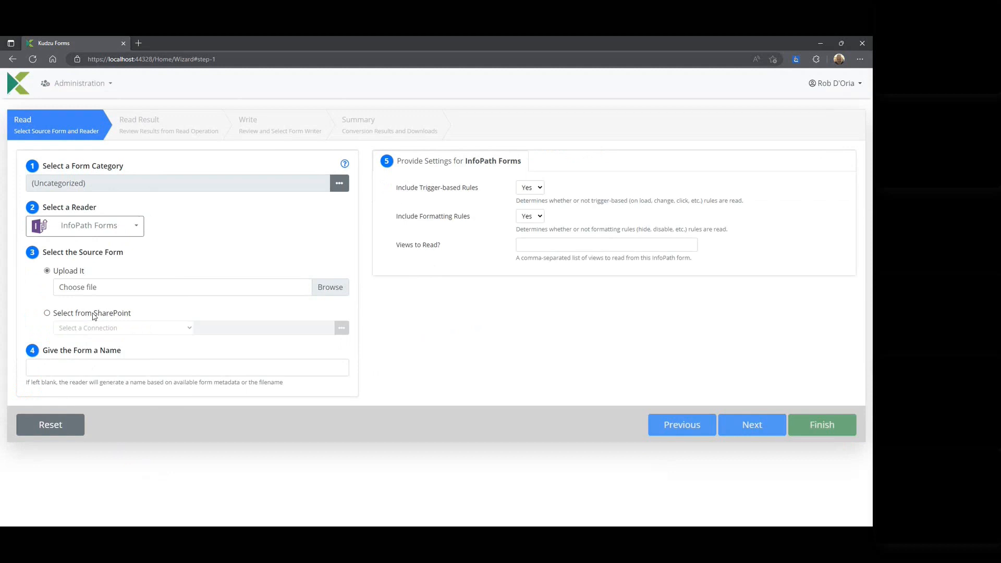
Select Employment Apps Library under Forms Dev from the Kudzu Labs SharePoint connection as the source form, and read it
{"action": "left_click", "coordinate": [93, 314]}
{"action": "left_click", "coordinate": [119, 327]}
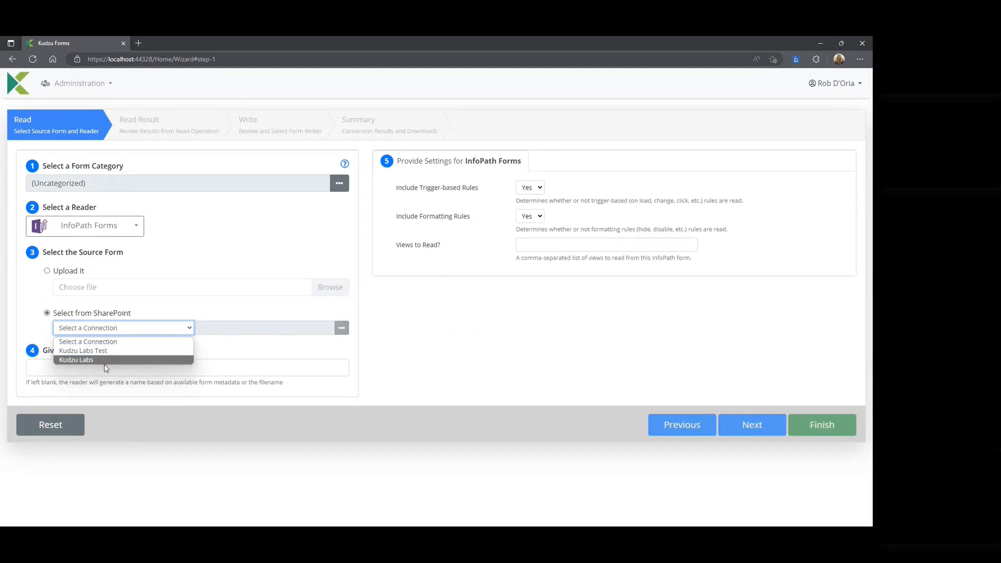
{"action": "left_click", "coordinate": [104, 357]}
{"action": "left_click", "coordinate": [342, 327]}
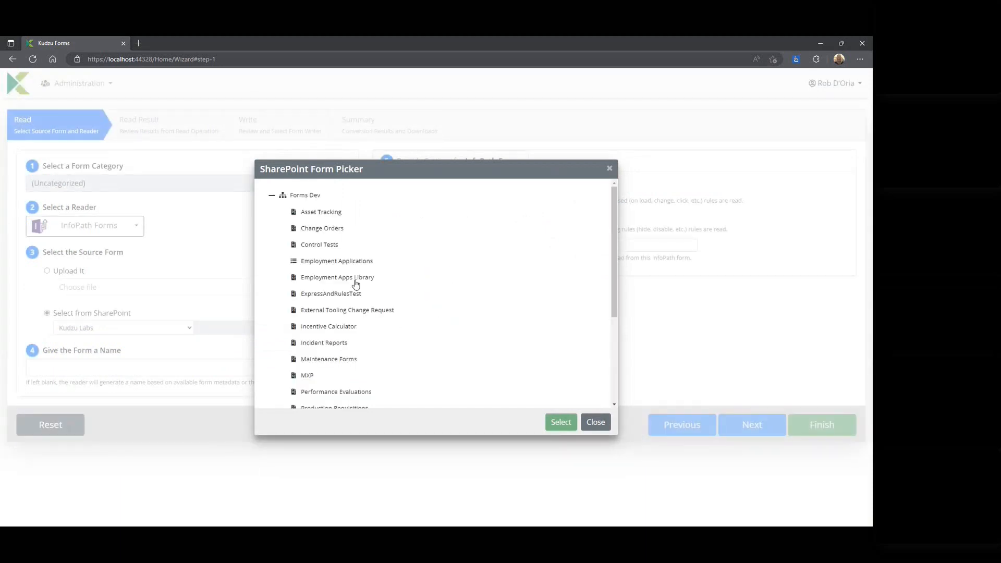
{"action": "left_click", "coordinate": [356, 281]}
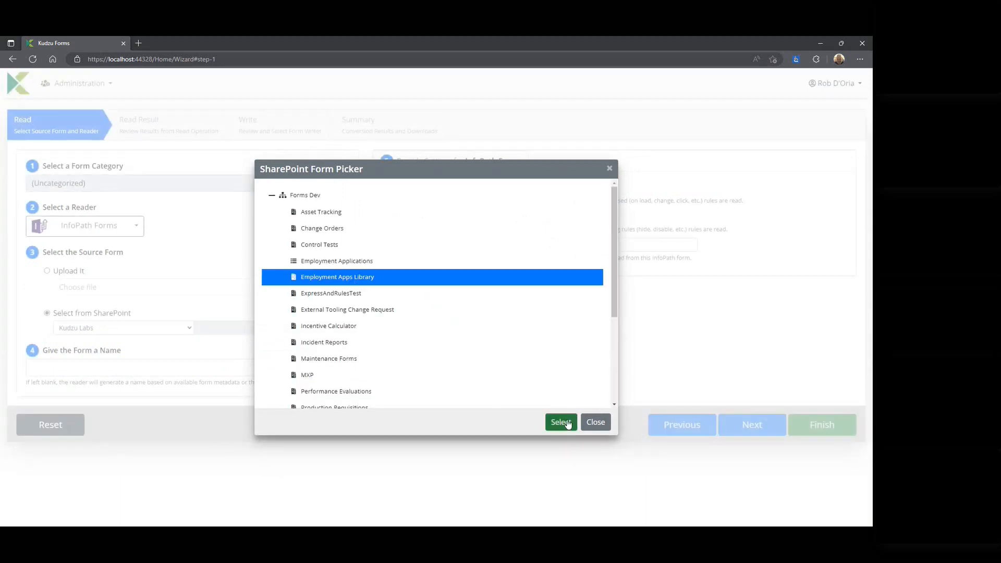
{"action": "left_click", "coordinate": [561, 423]}
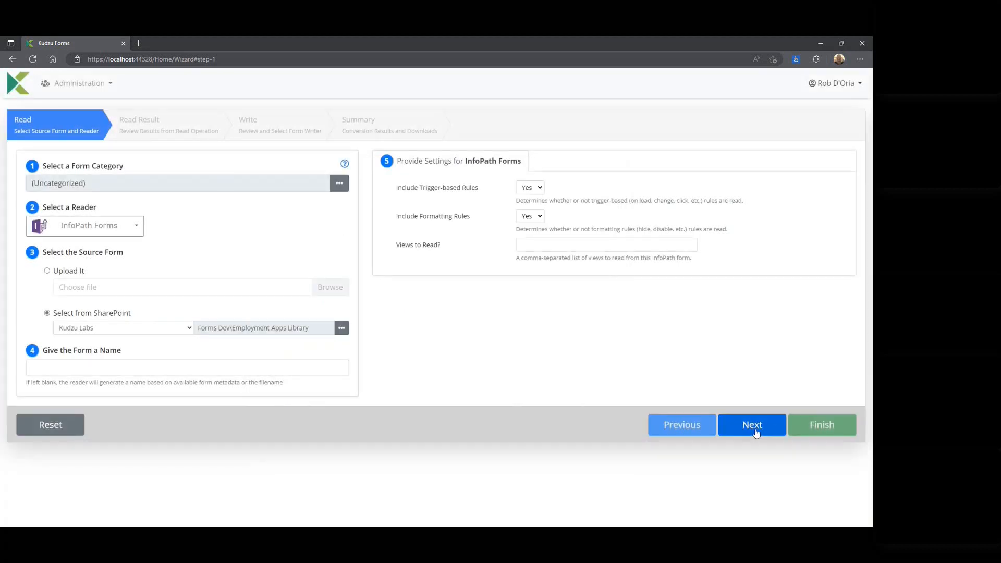
{"action": "left_click", "coordinate": [756, 430]}
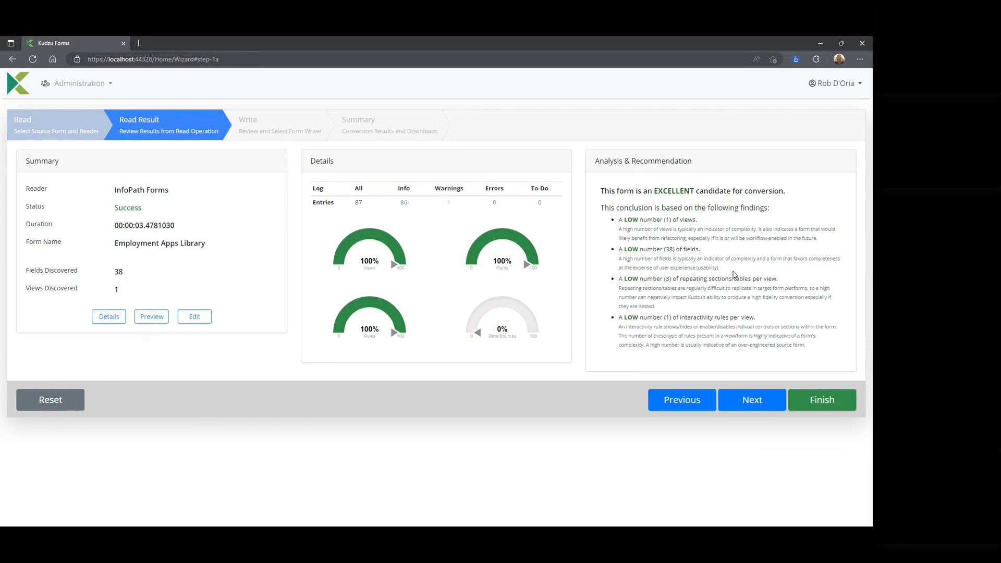
Preview the read form, examine its sections and the State choices, and close the preview
{"action": "left_click", "coordinate": [162, 311]}
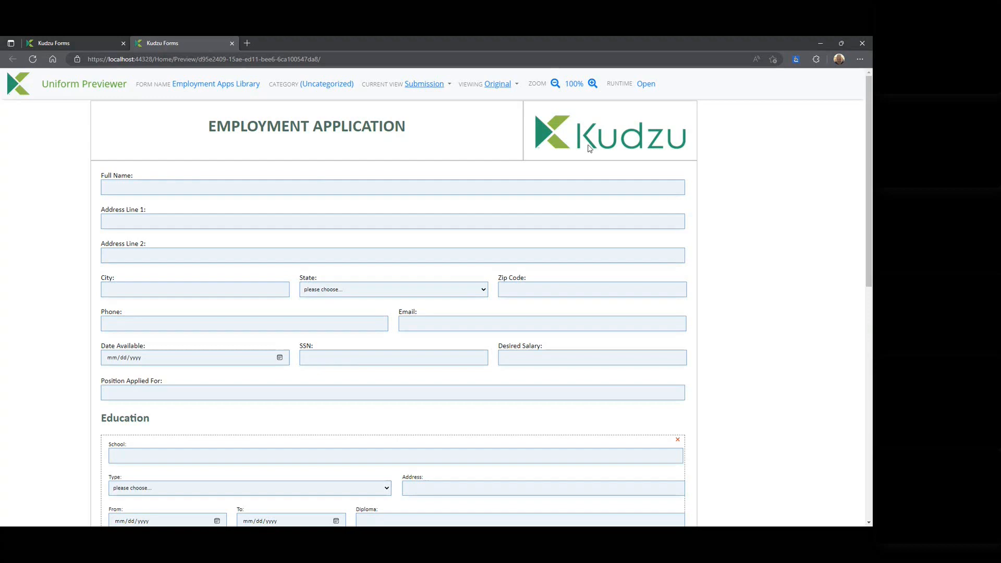
{"action": "scroll", "coordinate": [591, 166], "scroll_direction": "down", "scroll_amount": 4}
{"action": "scroll", "coordinate": [588, 226], "scroll_direction": "down", "scroll_amount": 6}
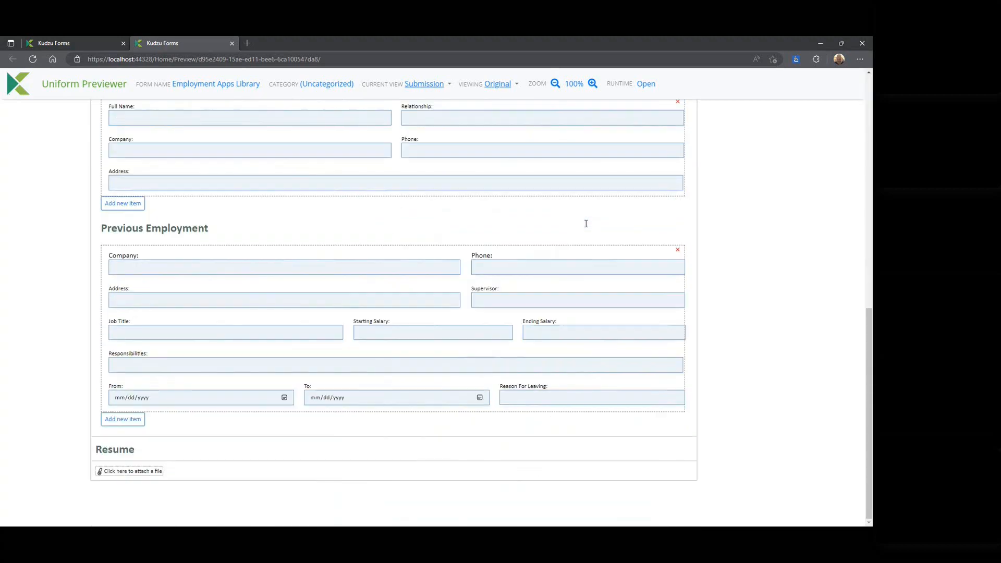
{"action": "scroll", "coordinate": [204, 454], "scroll_direction": "up", "scroll_amount": 10}
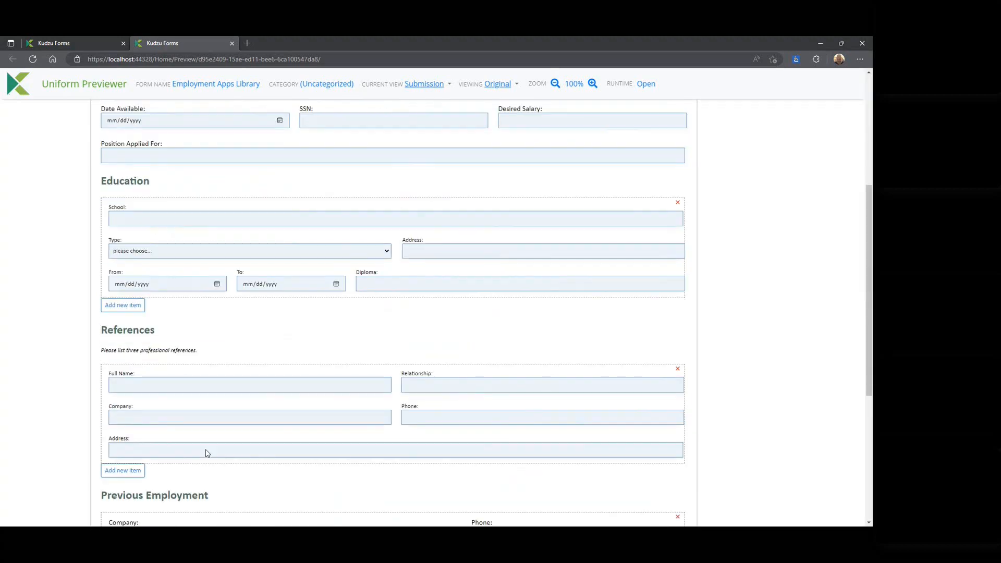
{"action": "left_click", "coordinate": [363, 291]}
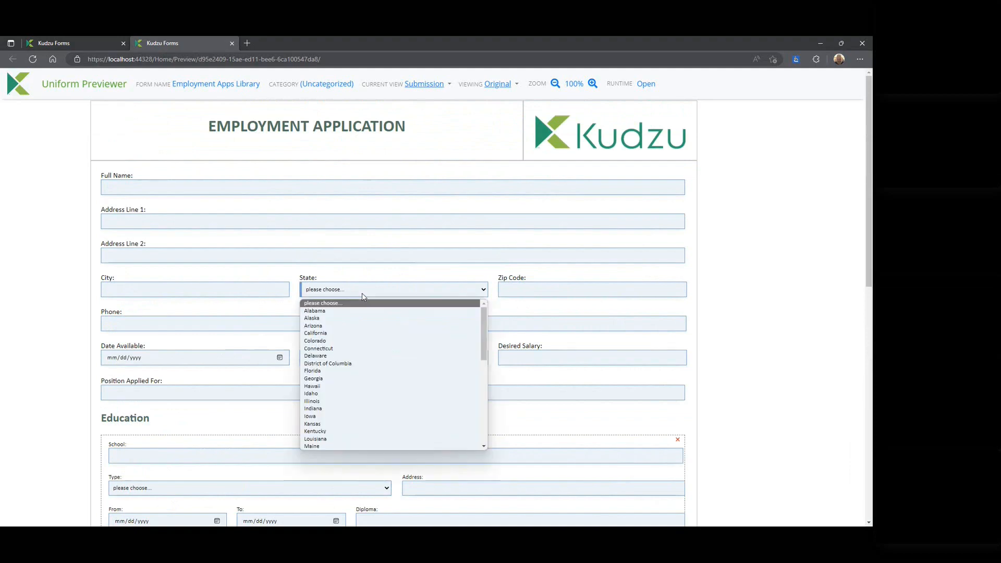
{"action": "left_click", "coordinate": [362, 293]}
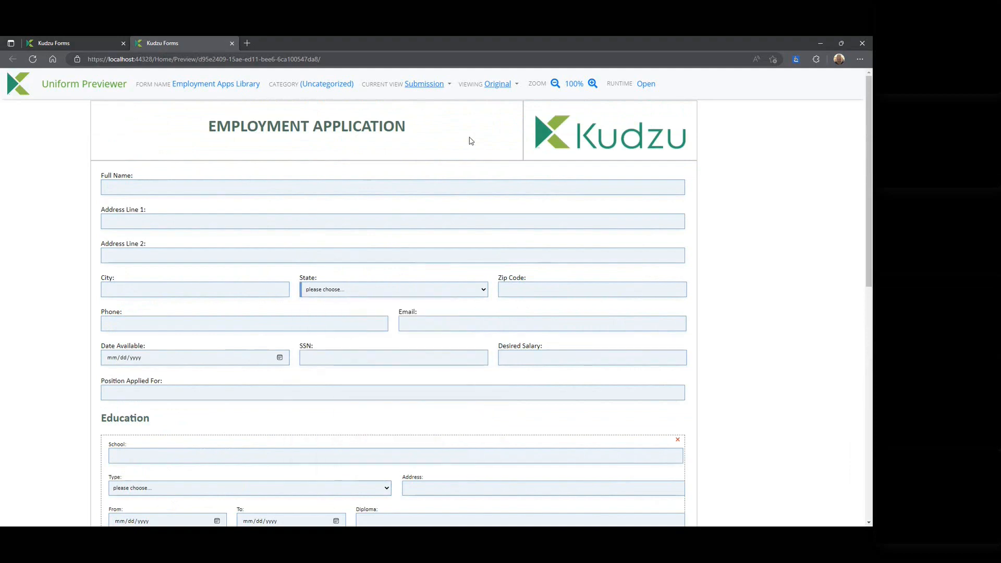
{"action": "left_click", "coordinate": [232, 44]}
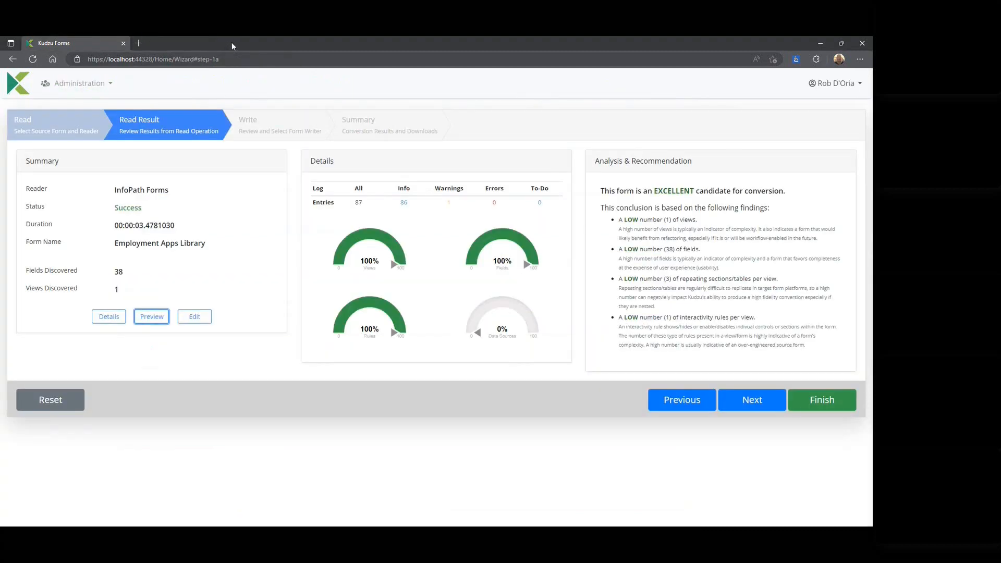
Proceed to the Write stage and choose Lightning Forms as the writer
{"action": "left_click", "coordinate": [762, 403]}
{"action": "left_click", "coordinate": [750, 400]}
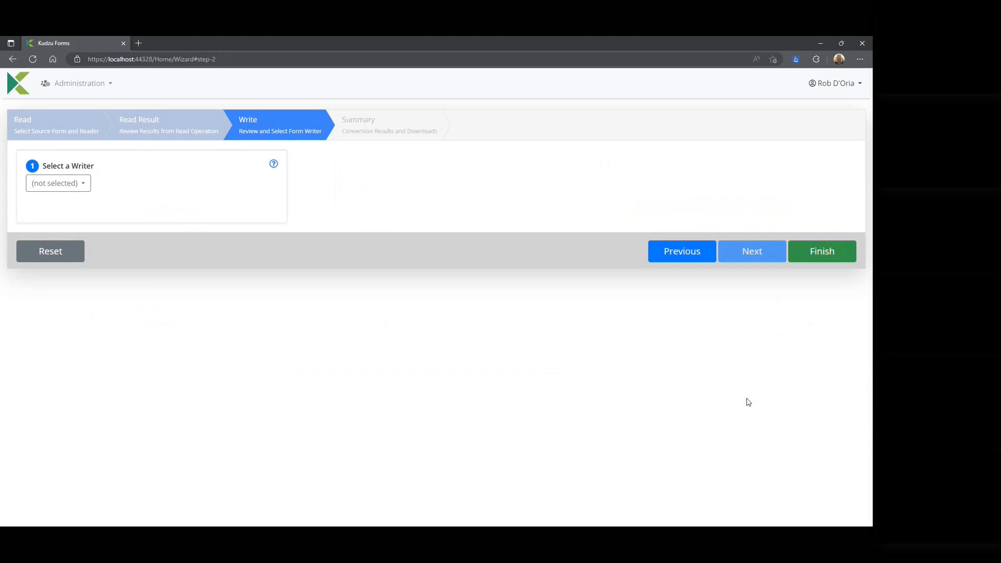
{"action": "left_click", "coordinate": [69, 193]}
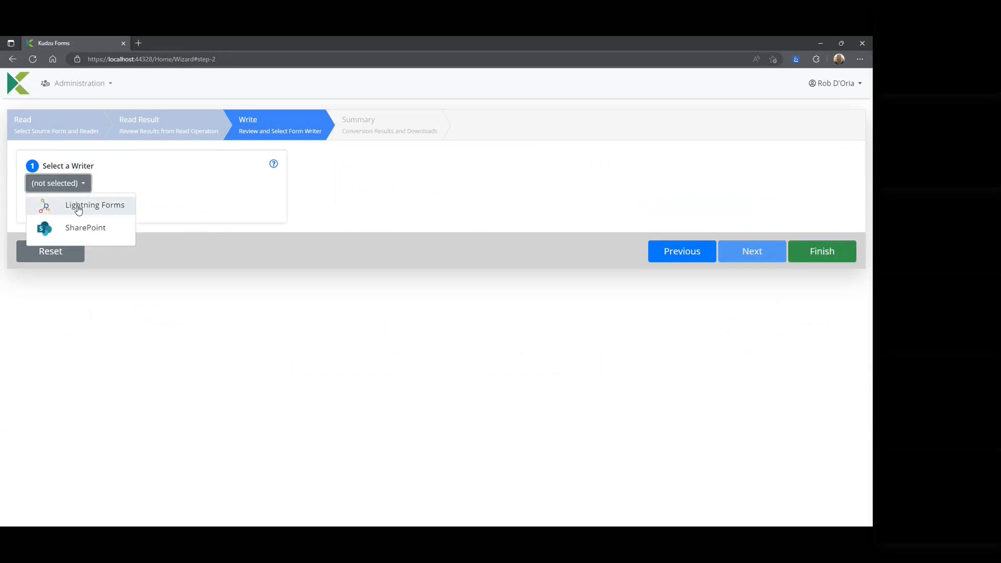
{"action": "left_click", "coordinate": [78, 208]}
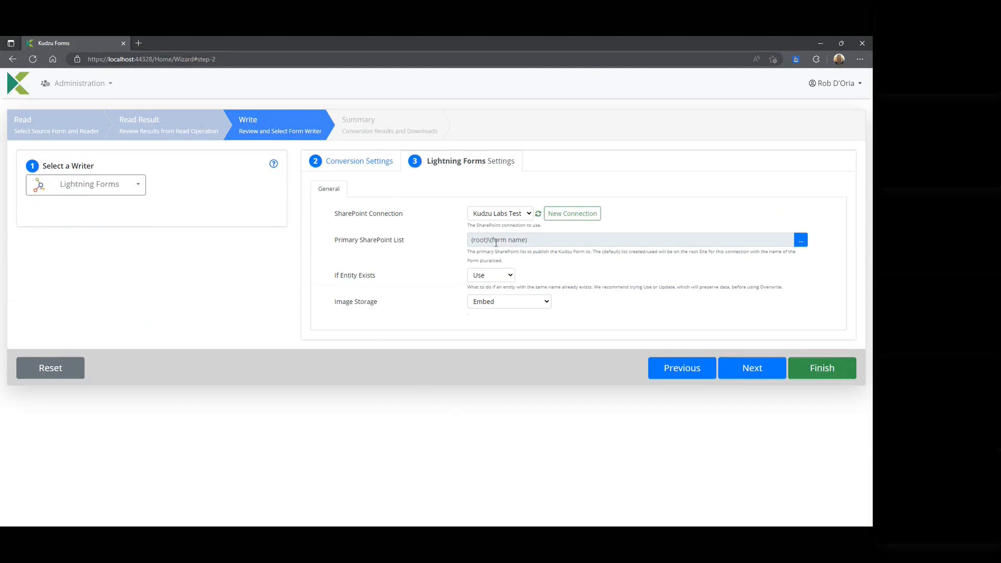
Set the primary SharePoint list to a new list on VinesTesting, named Employment Apps
{"action": "left_click", "coordinate": [802, 241]}
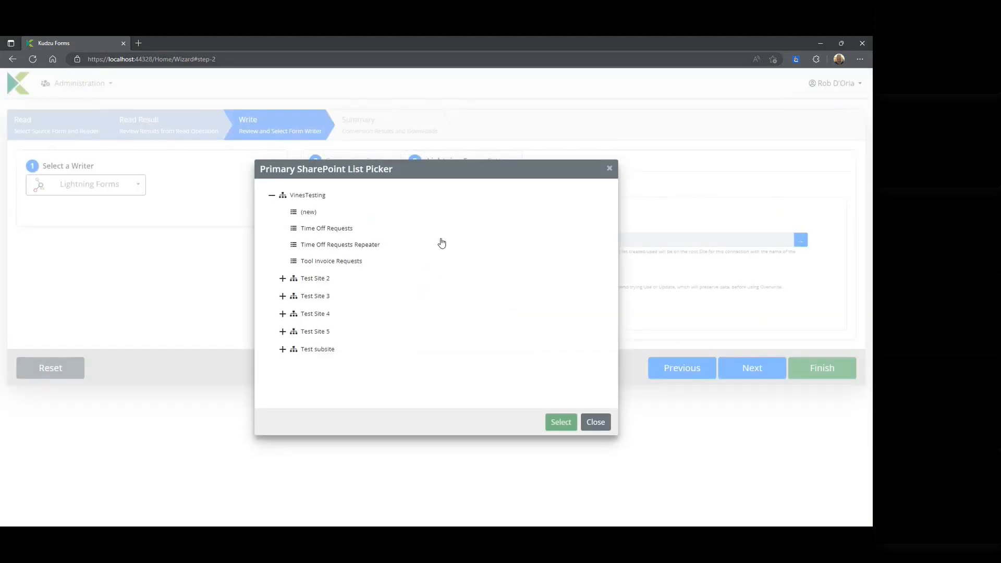
{"action": "left_click", "coordinate": [309, 213]}
{"action": "left_click", "coordinate": [561, 421]}
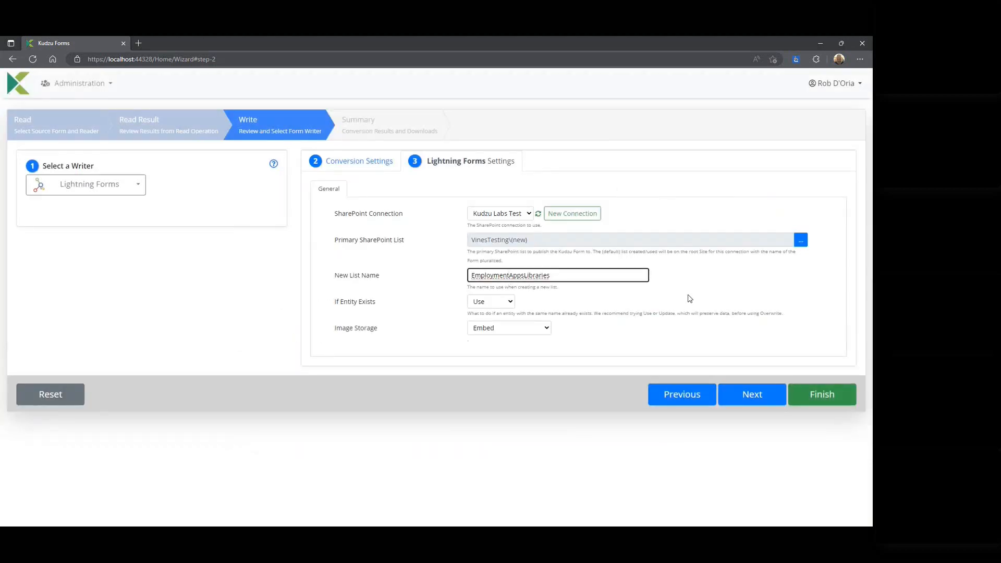
{"action": "key", "text": "End"}
{"action": "key", "text": "BackSpace"}
{"action": "key", "text": "BackSpace"}
{"action": "key", "text": "BackSpace"}
{"action": "key", "text": "BackSpace"}
{"action": "key", "text": "BackSpace"}
{"action": "key", "text": "BackSpace"}
{"action": "key", "text": "BackSpace"}
{"action": "key", "text": "BackSpace"}
{"action": "key", "text": "BackSpace"}
Keep Use for existing entities and Embed for image storage, and run the conversion
{"action": "left_click", "coordinate": [509, 302]}
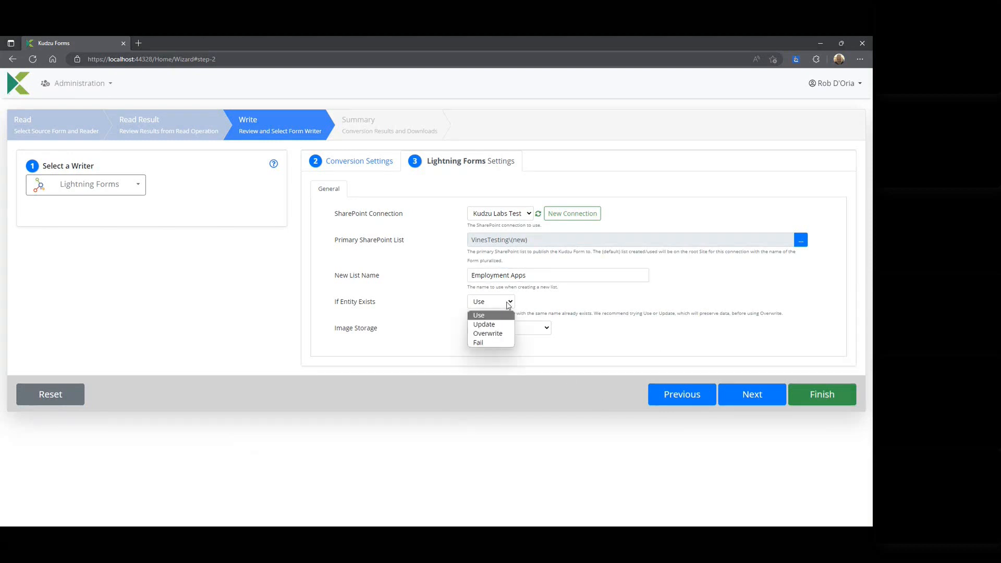
{"action": "left_click", "coordinate": [511, 304]}
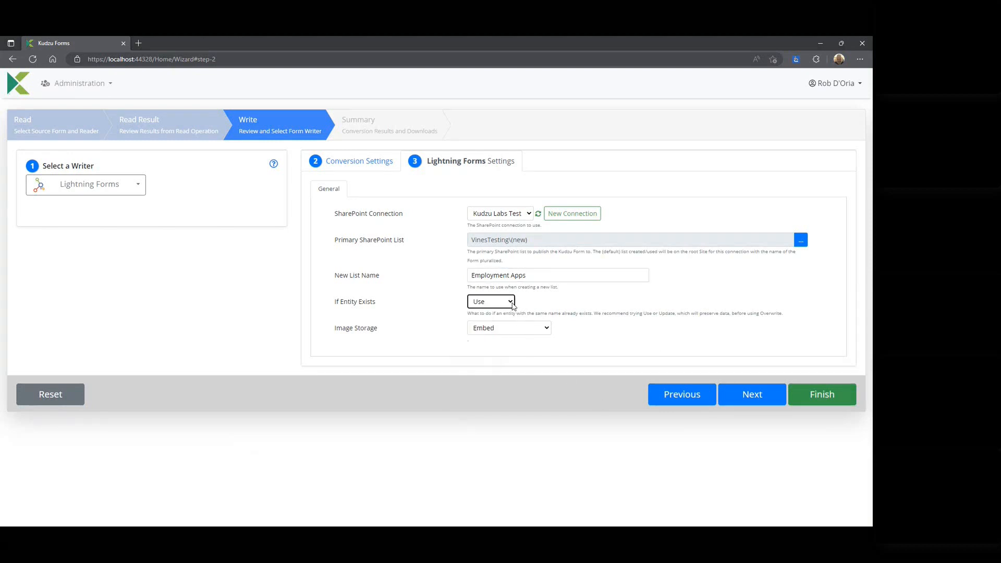
{"action": "left_click", "coordinate": [515, 329]}
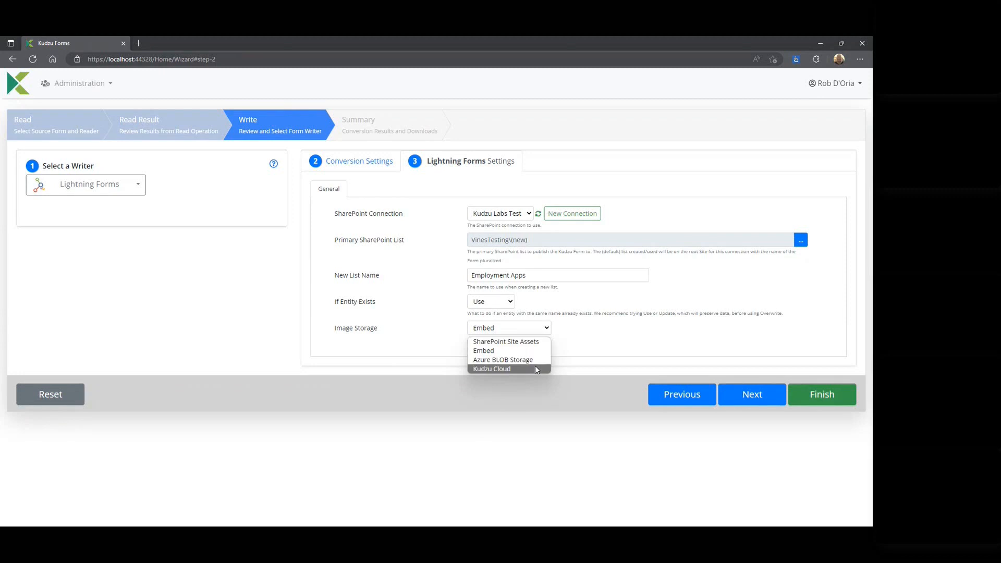
{"action": "left_click", "coordinate": [549, 329]}
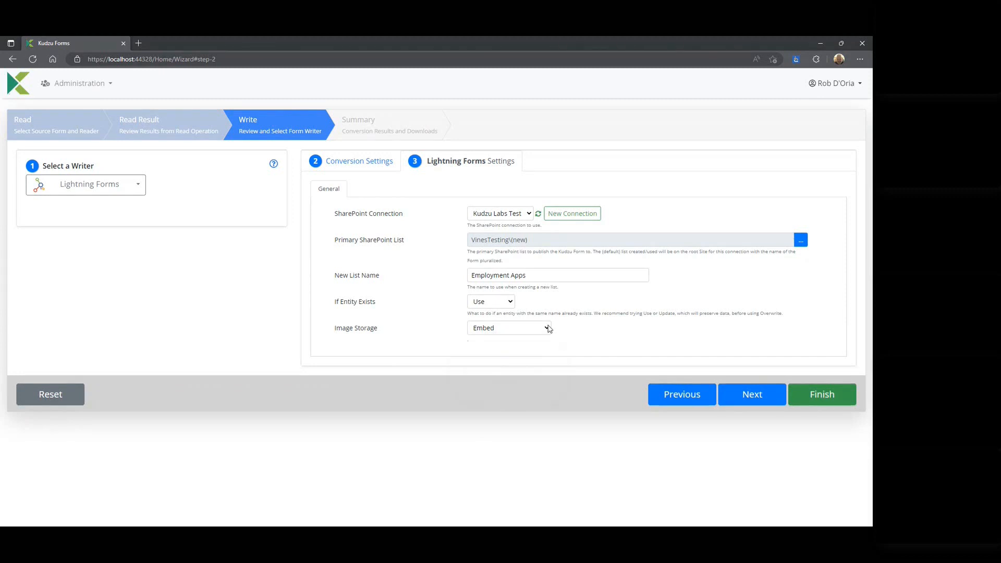
{"action": "left_click", "coordinate": [760, 397]}
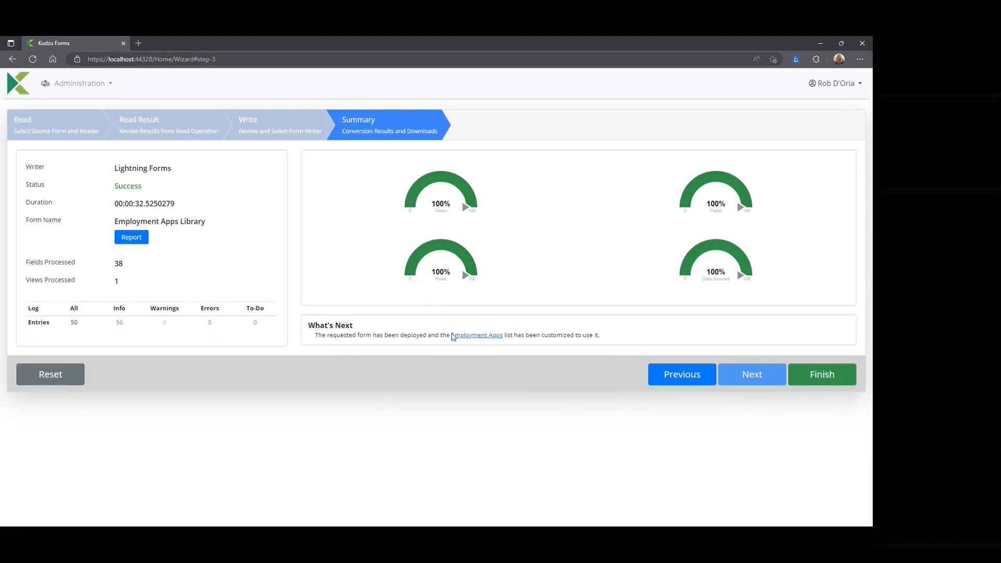
Open the deployed Employment Apps list, edit its NewForm.aspx customization in Lightning Forms, and review the converted sections down to Resume
{"action": "left_click", "coordinate": [476, 335]}
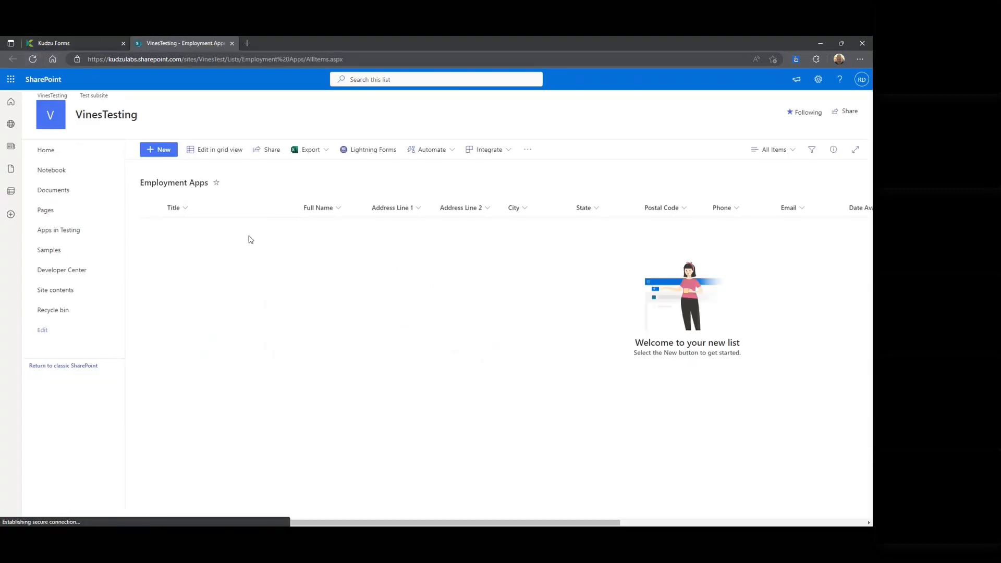
{"action": "left_click", "coordinate": [363, 152]}
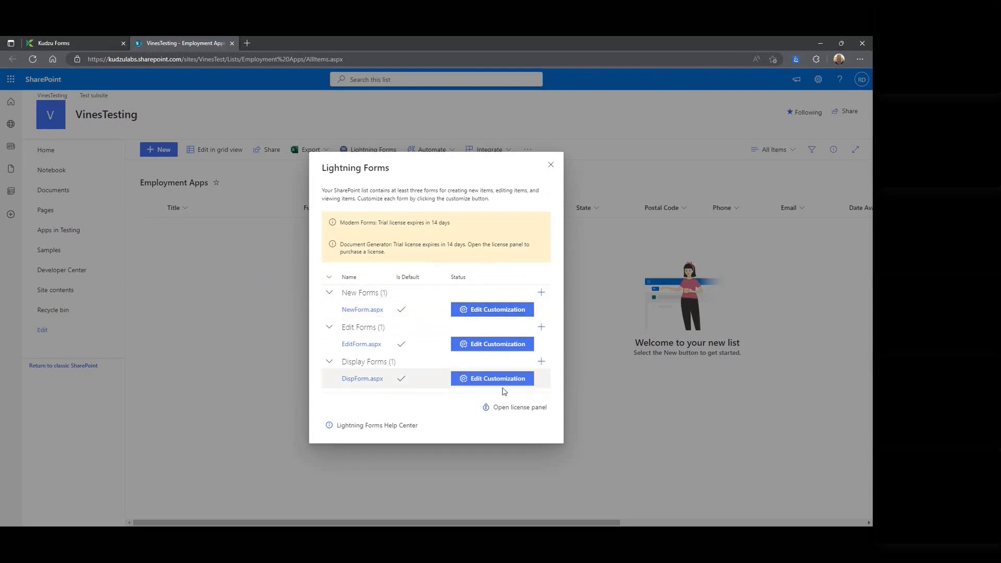
{"action": "left_click", "coordinate": [517, 310]}
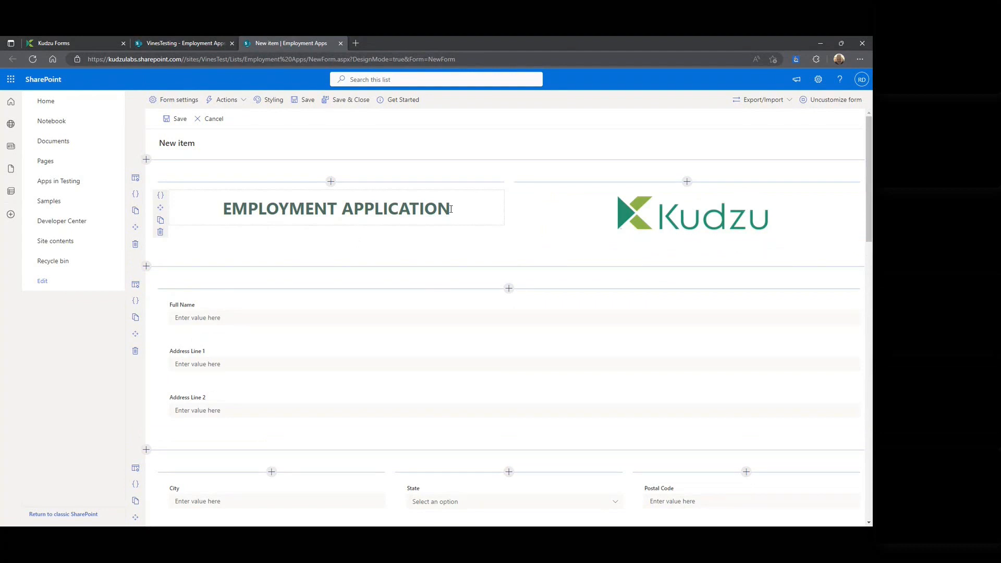
{"action": "scroll", "coordinate": [662, 256], "scroll_direction": "down", "scroll_amount": 2}
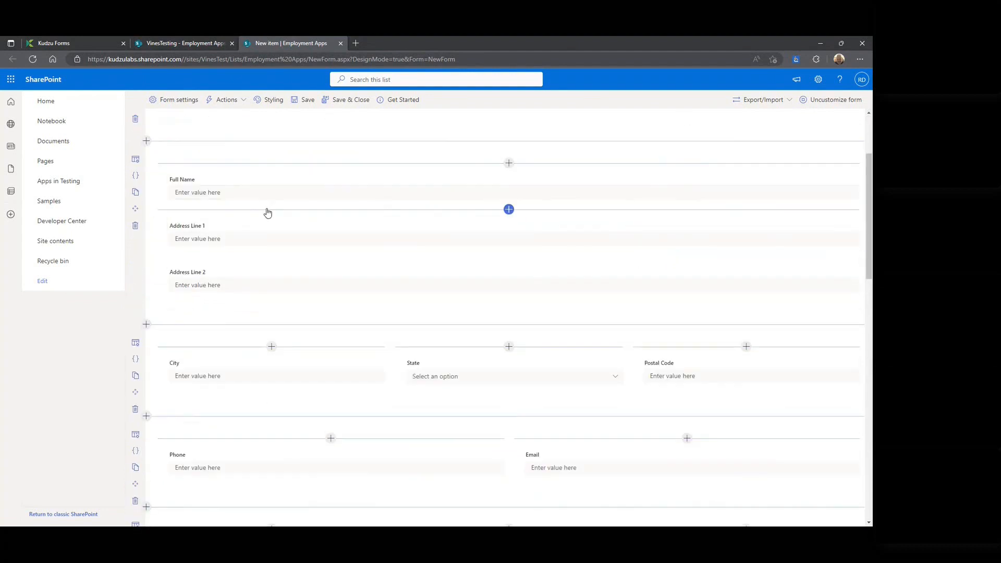
{"action": "scroll", "coordinate": [286, 276], "scroll_direction": "down", "scroll_amount": 1}
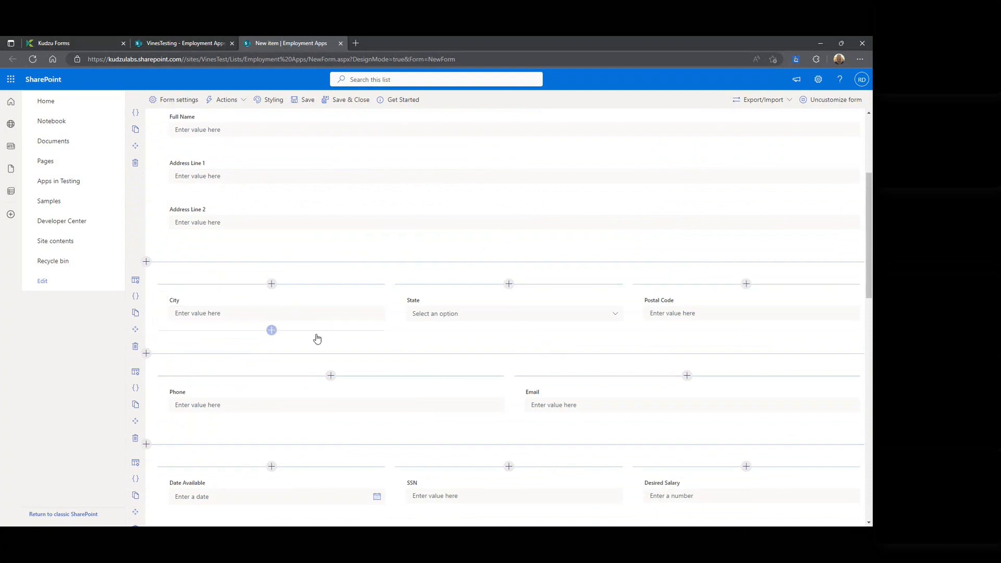
{"action": "scroll", "coordinate": [459, 325], "scroll_direction": "down", "scroll_amount": 4}
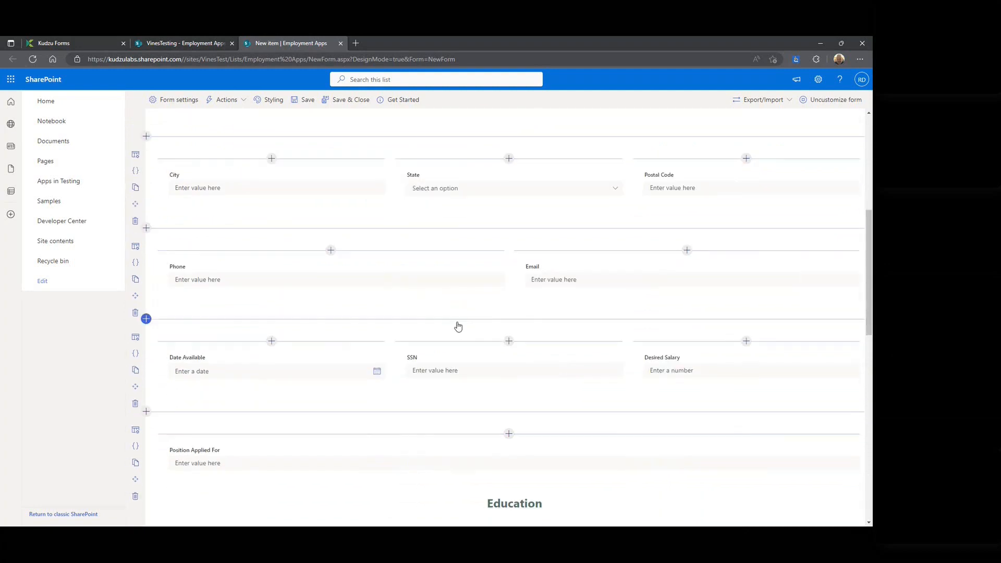
{"action": "scroll", "coordinate": [452, 324], "scroll_direction": "down", "scroll_amount": 3}
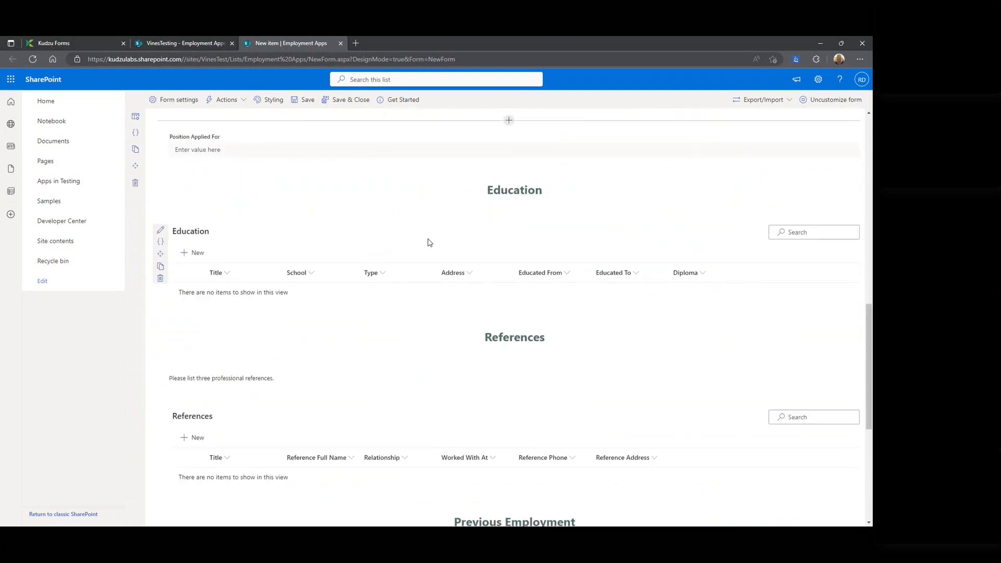
{"action": "scroll", "coordinate": [299, 277], "scroll_direction": "down", "scroll_amount": 5}
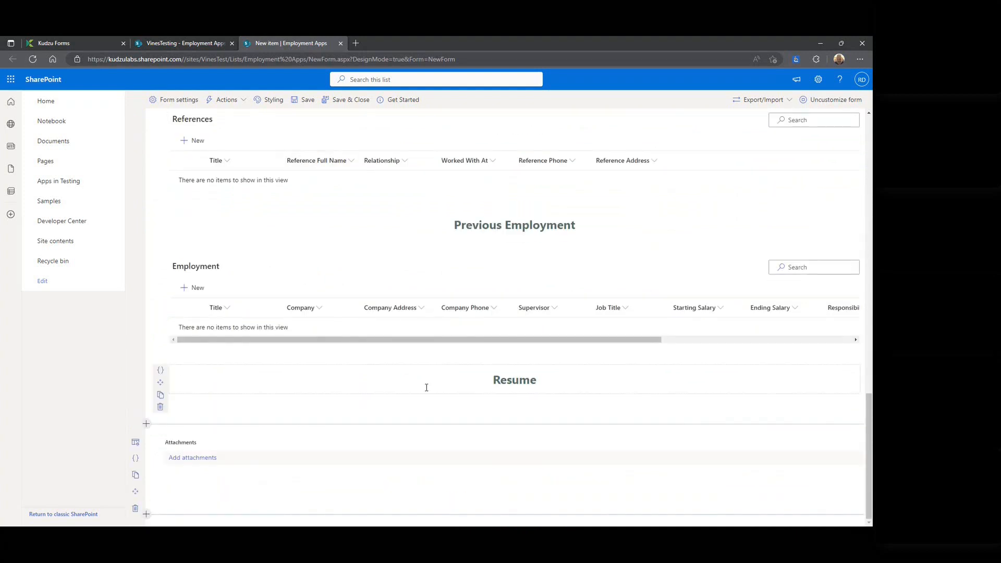
{"action": "scroll", "coordinate": [353, 460], "scroll_direction": "up", "scroll_amount": 2}
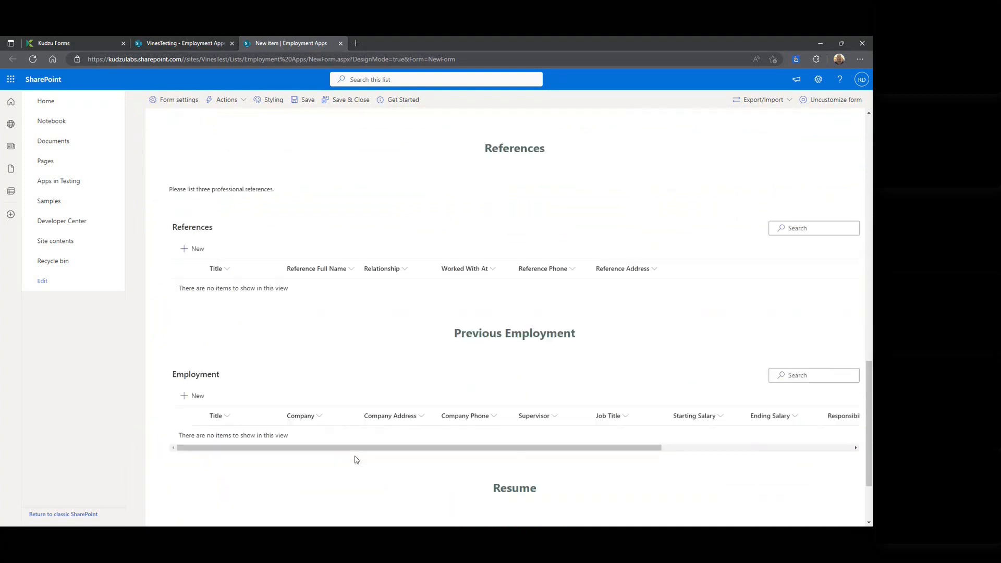
Leave the form designer and start a new Employment Apps item, entering the applicant's full name and choosing Delaware as State
{"action": "left_click", "coordinate": [341, 44]}
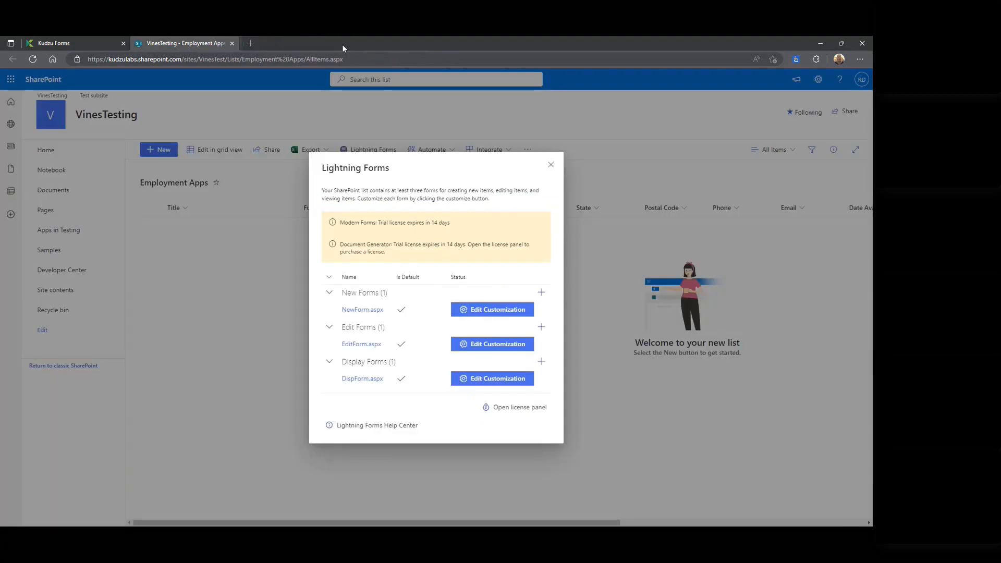
{"action": "left_click", "coordinate": [548, 166]}
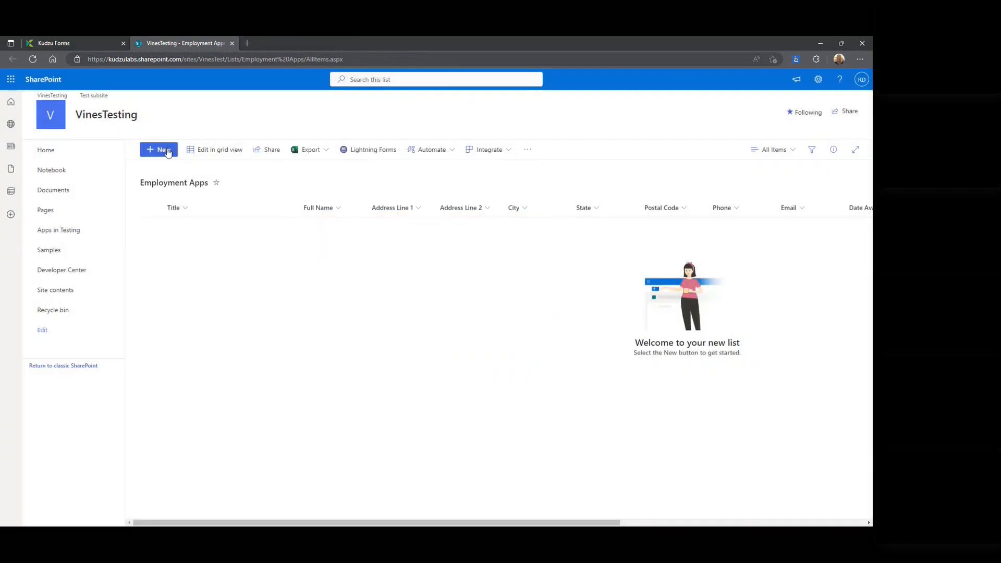
{"action": "left_click", "coordinate": [167, 151]}
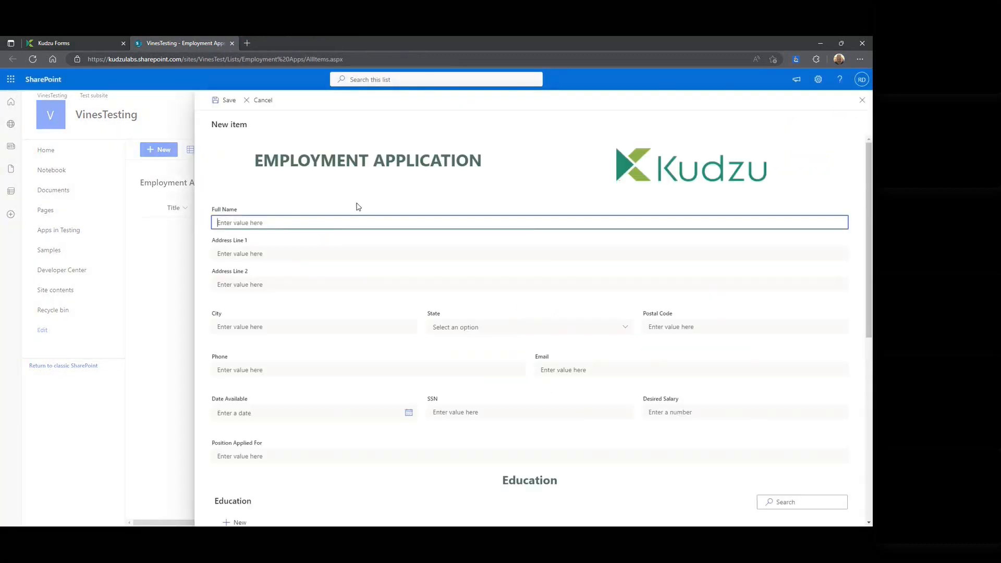
{"action": "type", "text": "Rob"}
{"action": "scroll", "coordinate": [373, 264], "scroll_direction": "down", "scroll_amount": 3}
{"action": "left_click", "coordinate": [476, 148]}
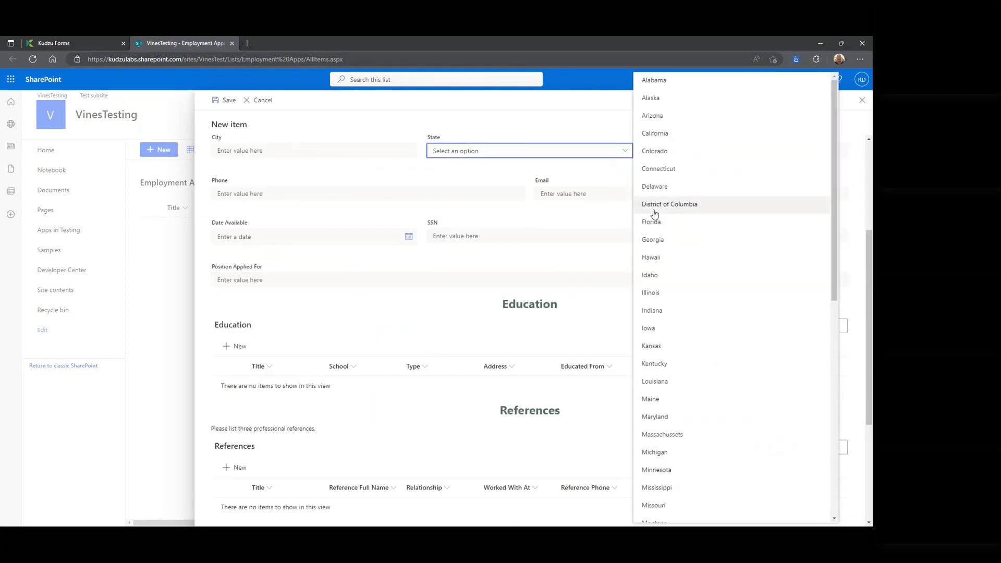
{"action": "left_click", "coordinate": [654, 187]}
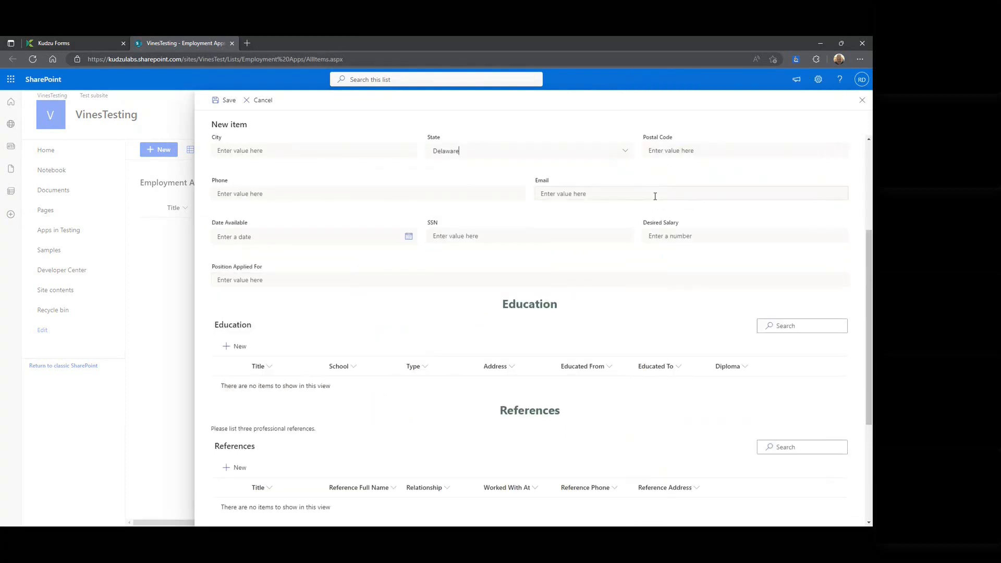
Add an Education entry for Hanover Park with type High School and the school's address, and save both the entry and the application
{"action": "left_click", "coordinate": [239, 346]}
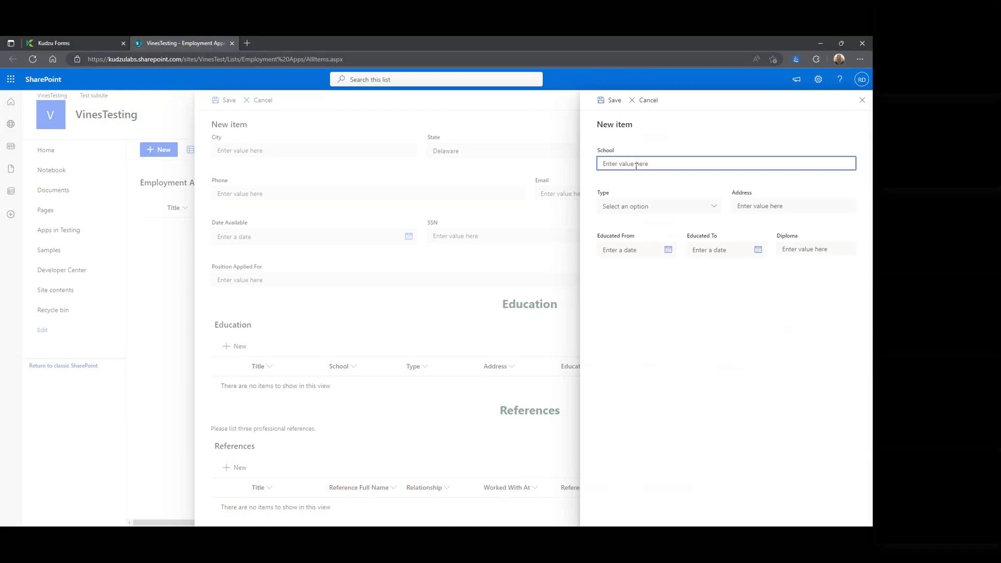
{"action": "type", "text": "Hanoi"}
{"action": "type", "text": "er Park"}
{"action": "key", "text": "Tab"}
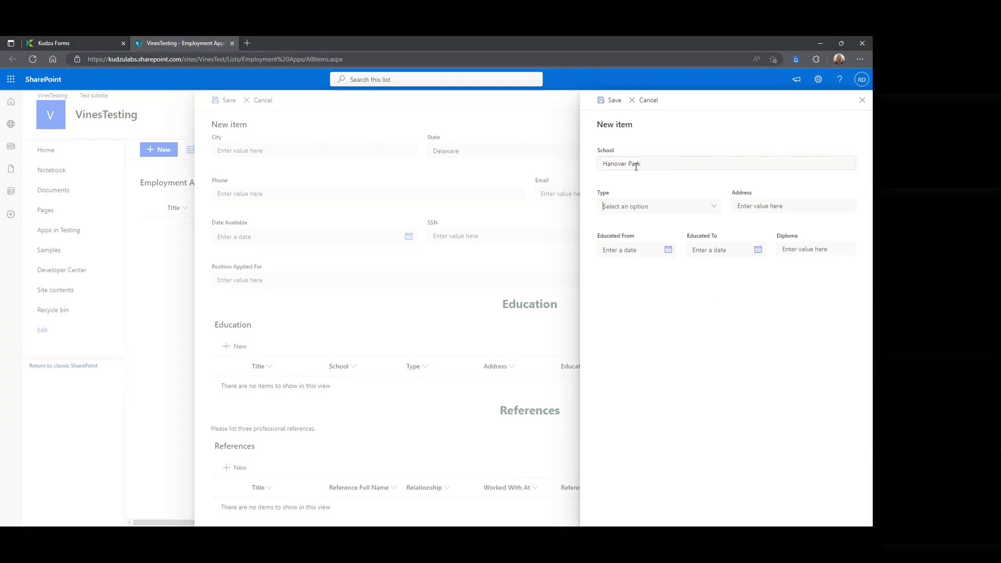
{"action": "key", "text": "Down"}
{"action": "key", "text": "Tab"}
{"action": "type", "text": "E"}
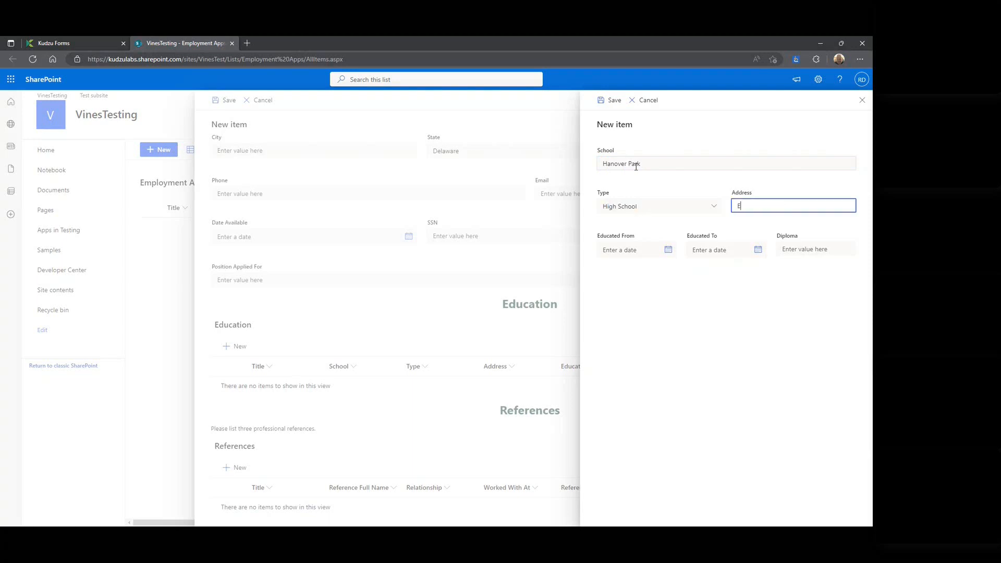
{"action": "type", "text": "ast Hanover, NJ"}
{"action": "left_click", "coordinate": [610, 100]}
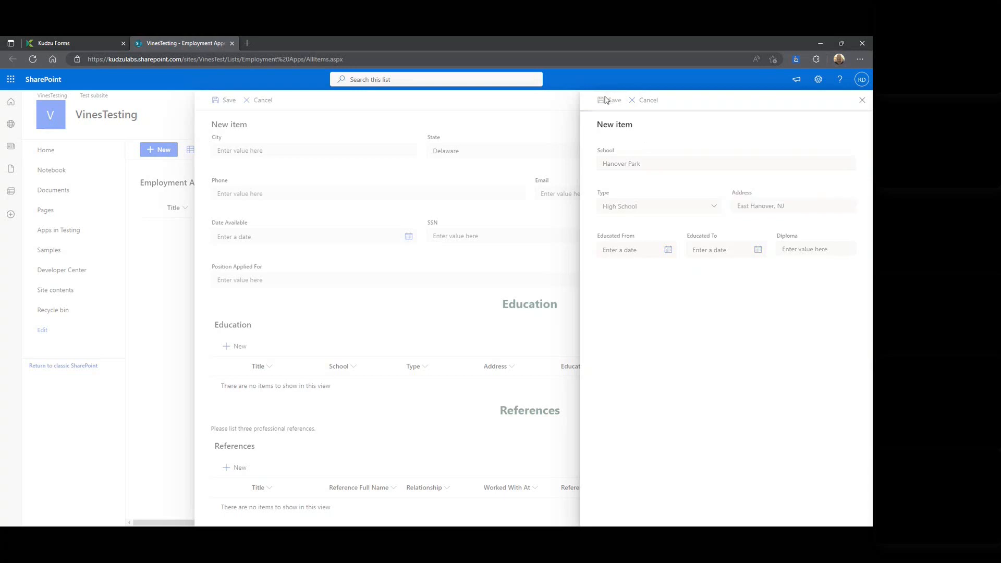
{"action": "left_click", "coordinate": [220, 106]}
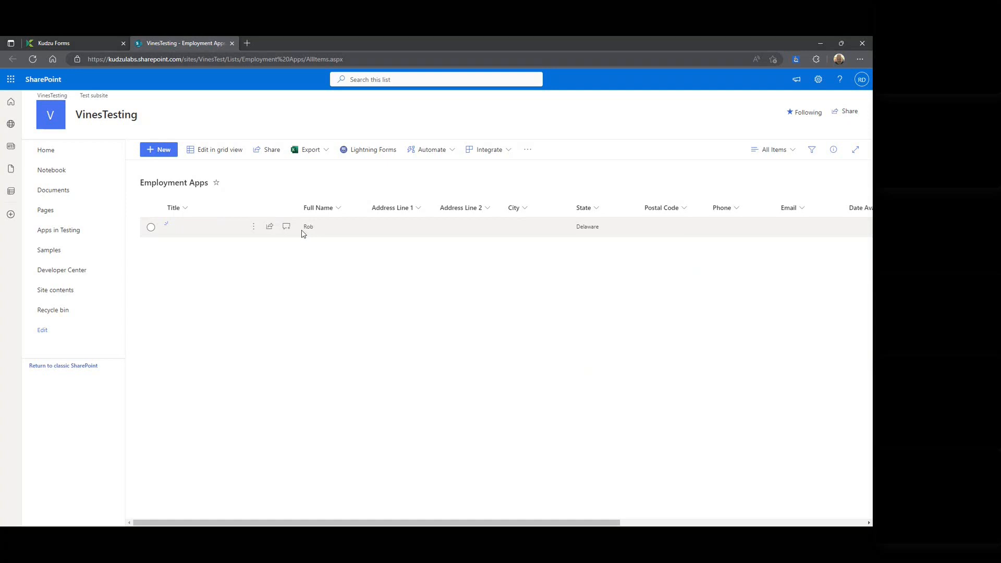
Delete the test application from the Employment Apps list
{"action": "left_click", "coordinate": [151, 227]}
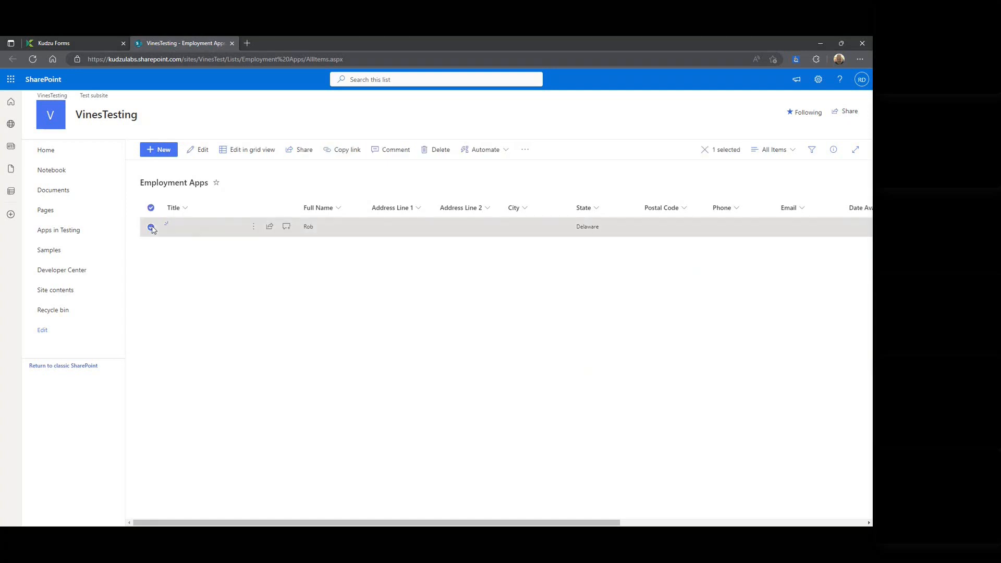
{"action": "left_click", "coordinate": [440, 152]}
{"action": "left_click", "coordinate": [474, 337]}
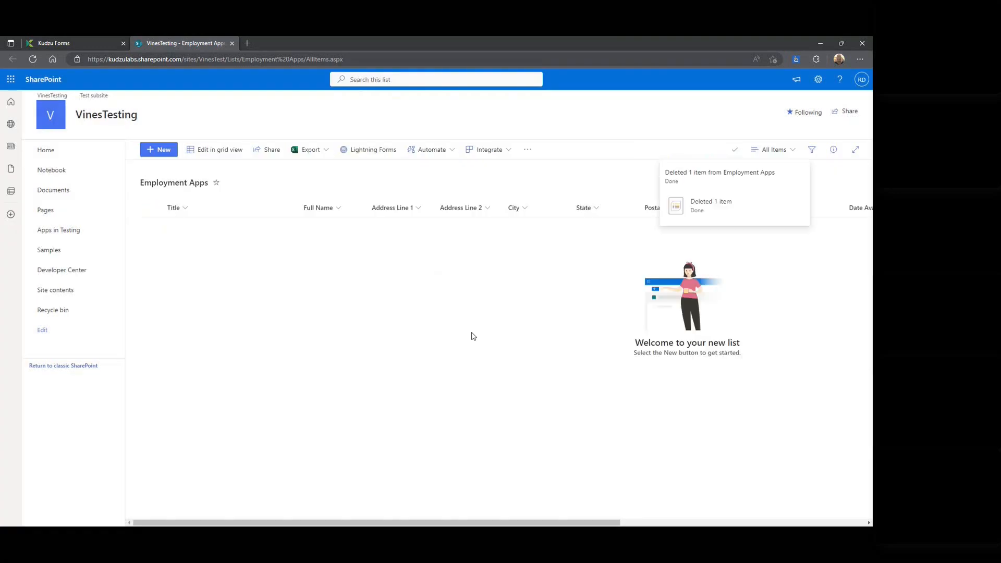
Switch to Kudzu Forms, finish the conversion wizard, and open the data migration for the Employment Apps Library form
{"action": "left_click", "coordinate": [92, 42]}
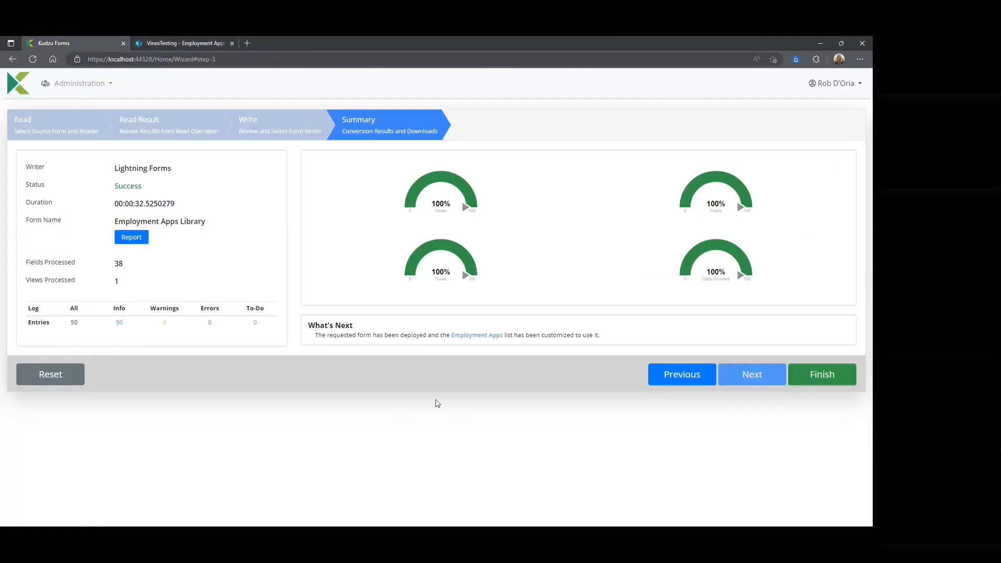
{"action": "left_click", "coordinate": [809, 374]}
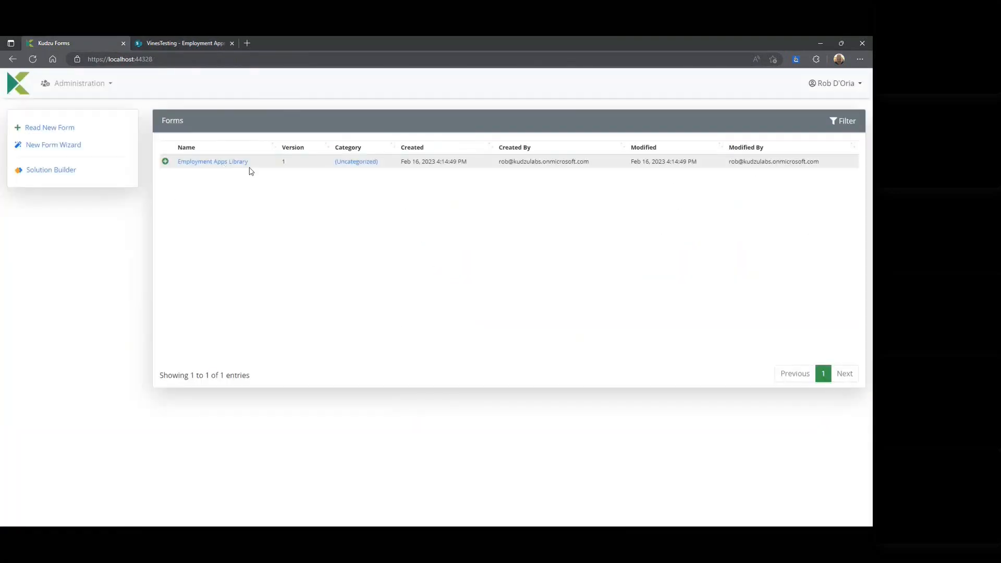
{"action": "left_click", "coordinate": [252, 163]}
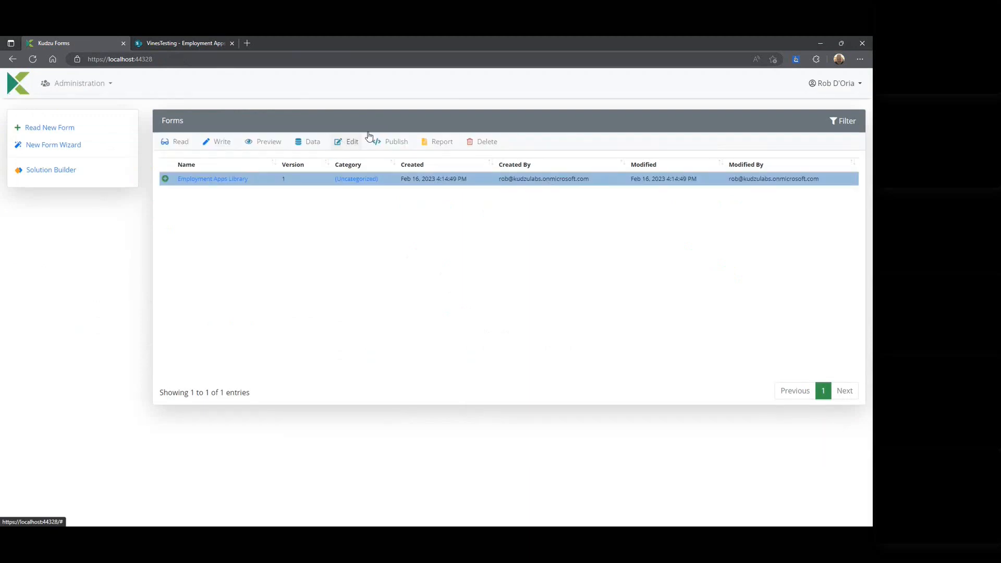
{"action": "left_click", "coordinate": [309, 142]}
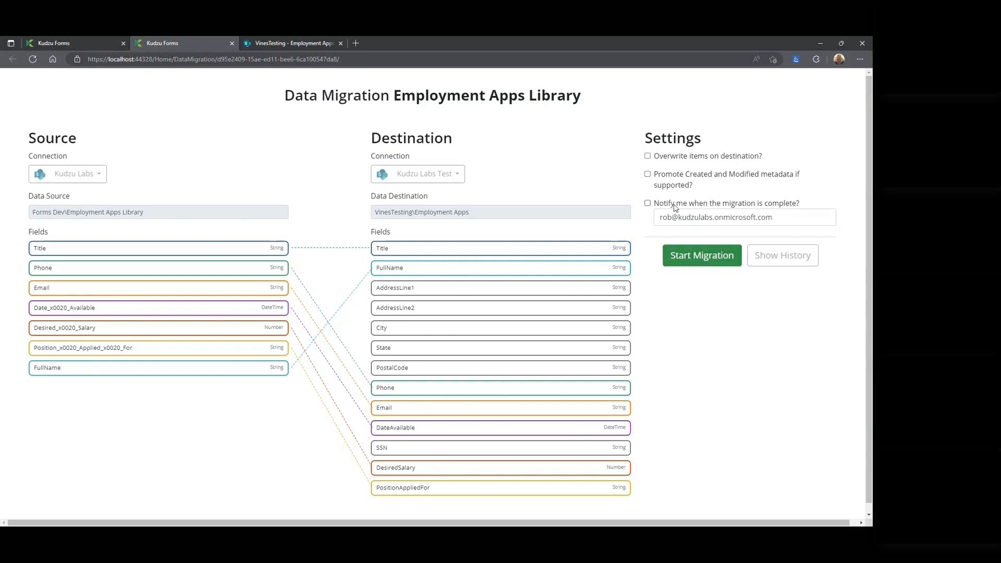
Run the migration to VinesTesting\Employment Apps with the default field mappings, checking the refreshed list for imported items, and dismiss the finished migration
{"action": "left_click", "coordinate": [720, 274]}
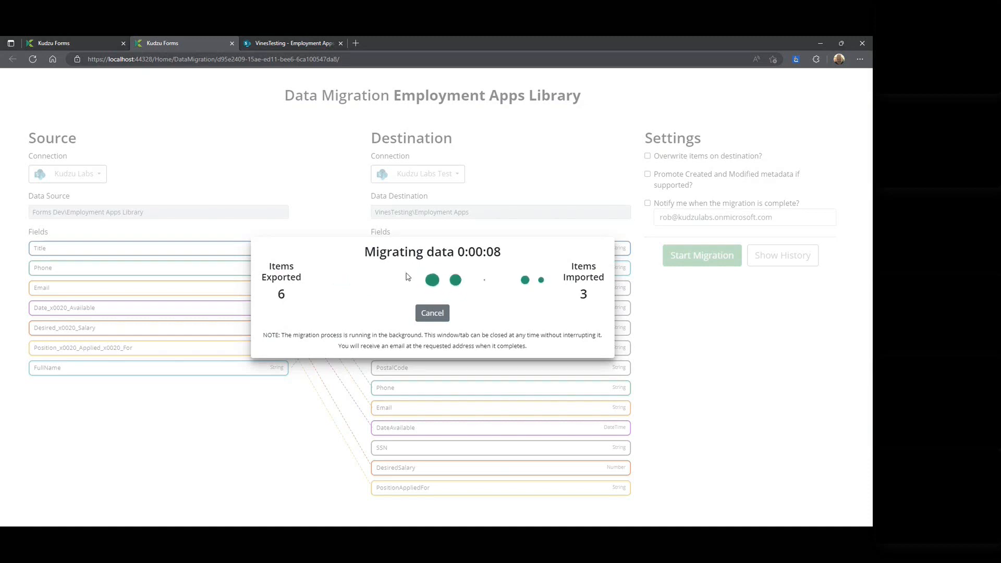
{"action": "left_click", "coordinate": [299, 46]}
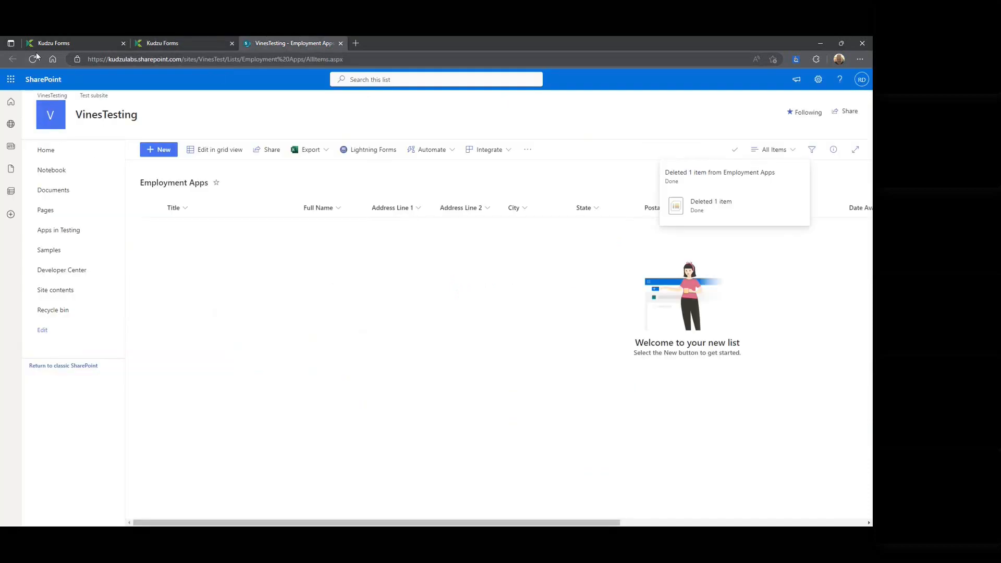
{"action": "left_click", "coordinate": [32, 60]}
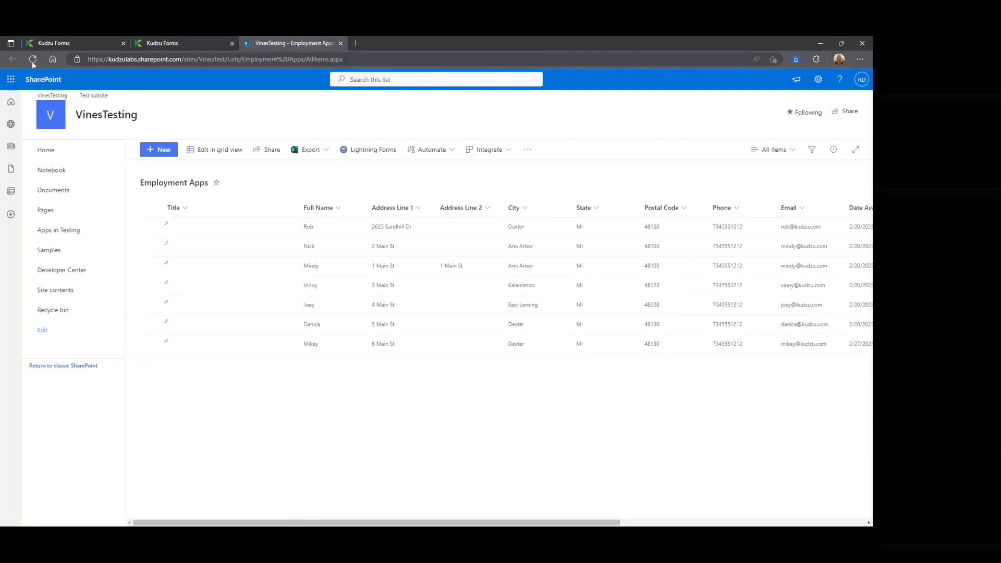
{"action": "left_click", "coordinate": [32, 60]}
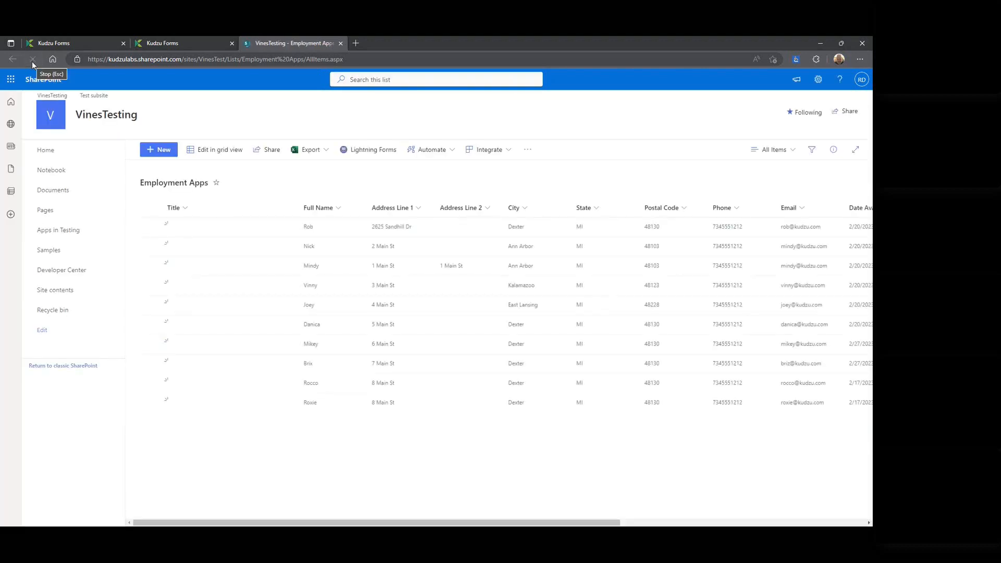
{"action": "left_click", "coordinate": [149, 44]}
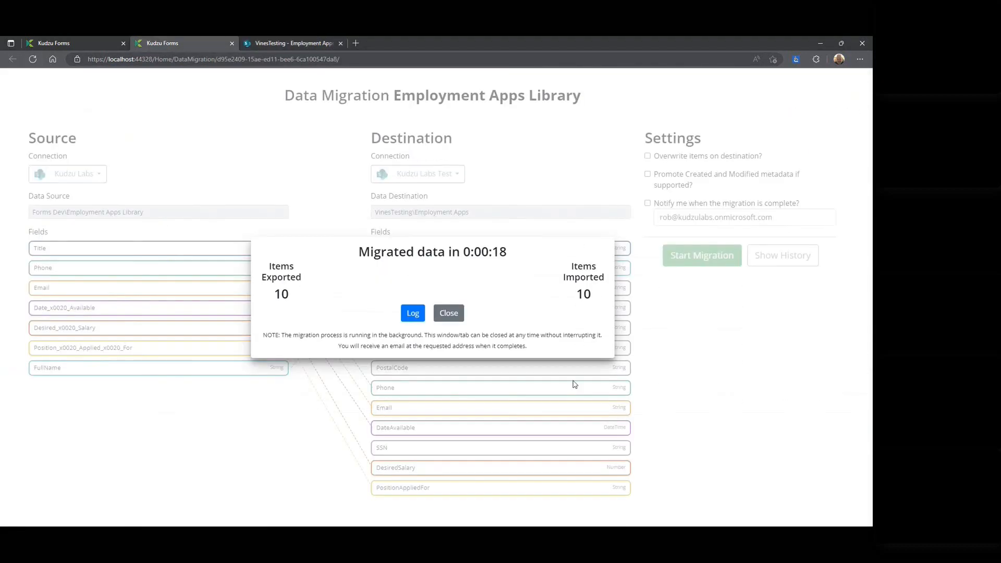
{"action": "left_click", "coordinate": [450, 314]}
Open the first migrated Employment Apps item in its edit form, review its fields, Education, References, Previous Employment and Resume sections, and close it
{"action": "left_click", "coordinate": [295, 44]}
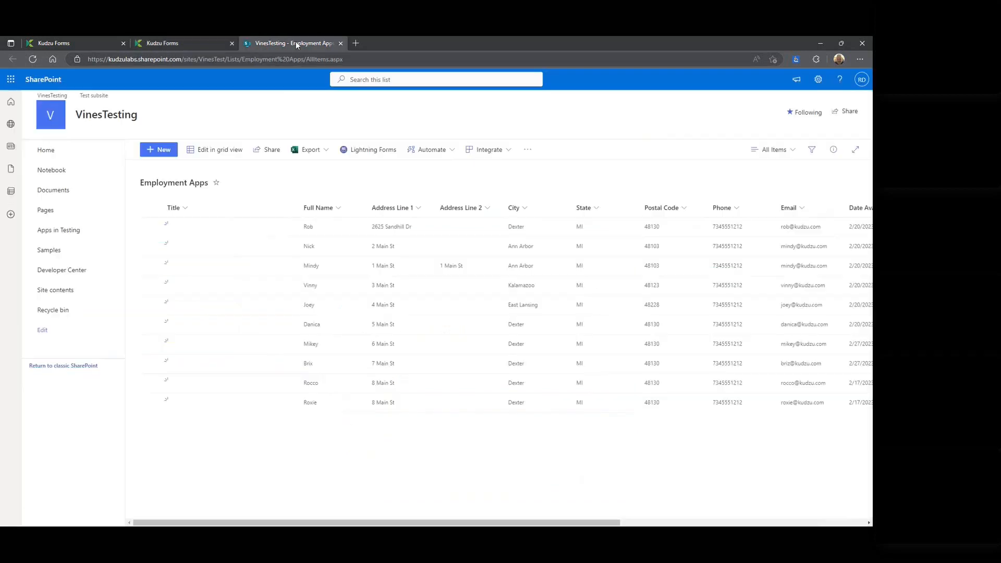
{"action": "left_click", "coordinate": [381, 229]}
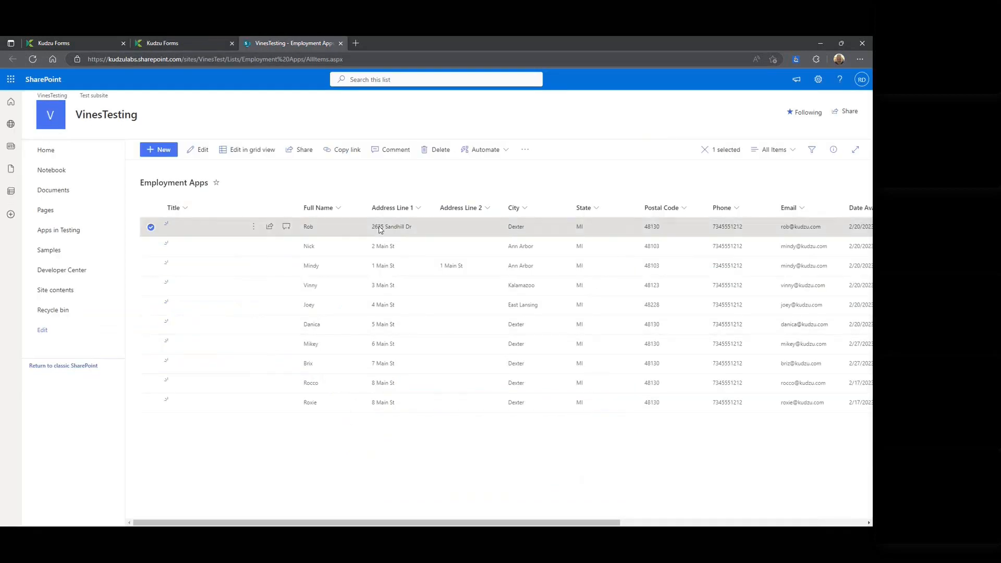
{"action": "left_click", "coordinate": [380, 230]}
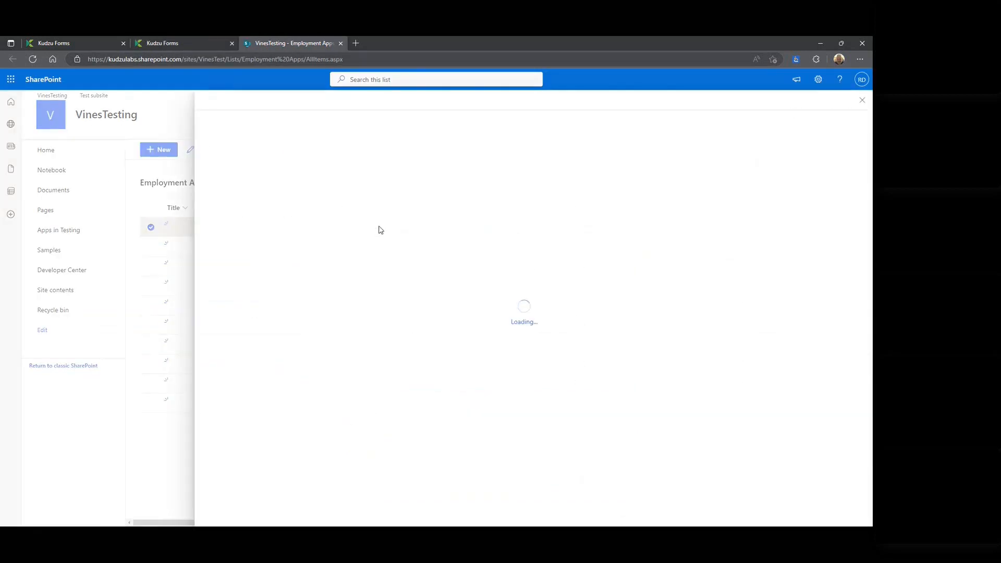
{"action": "left_click", "coordinate": [862, 100]}
{"action": "left_click", "coordinate": [253, 227]}
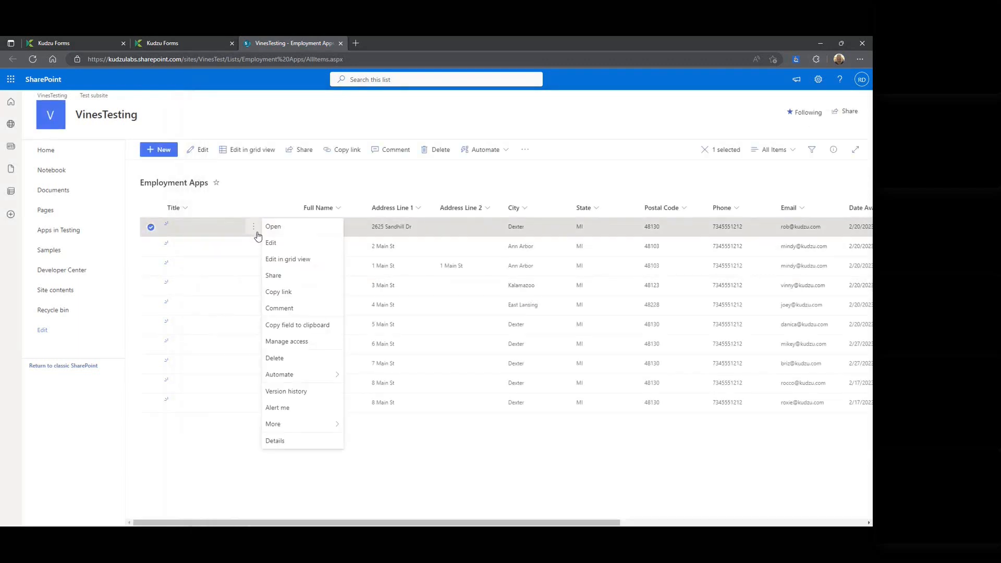
{"action": "left_click", "coordinate": [280, 247]}
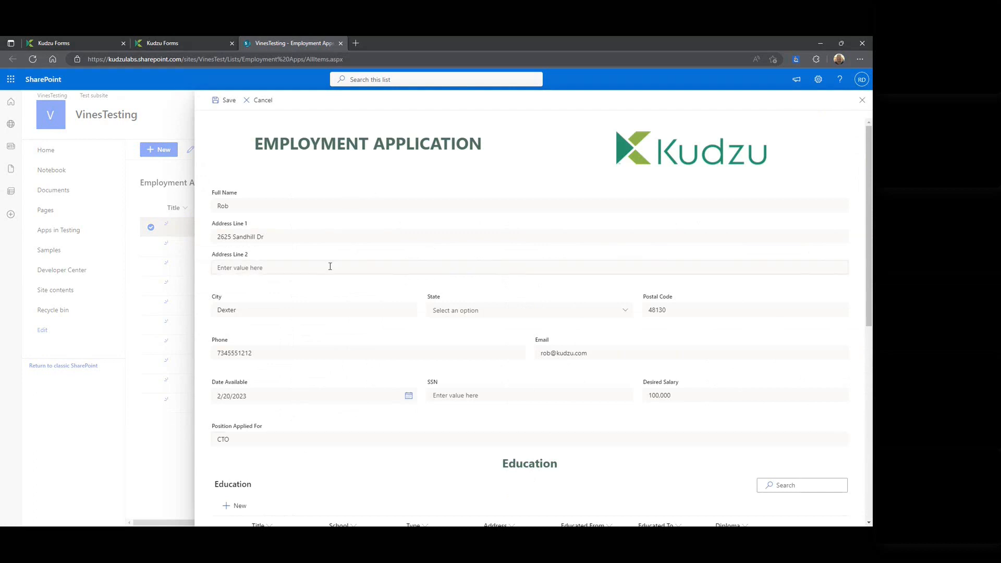
{"action": "scroll", "coordinate": [338, 273], "scroll_direction": "down", "scroll_amount": 3}
{"action": "scroll", "coordinate": [338, 277], "scroll_direction": "down", "scroll_amount": 3}
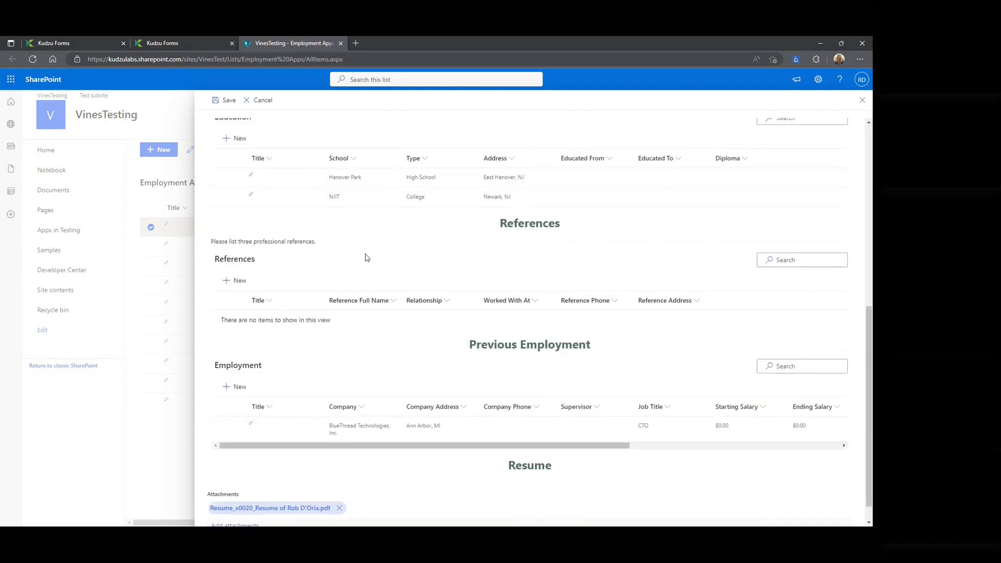
{"action": "scroll", "coordinate": [374, 345], "scroll_direction": "down", "scroll_amount": 1}
{"action": "scroll", "coordinate": [371, 363], "scroll_direction": "up", "scroll_amount": 12}
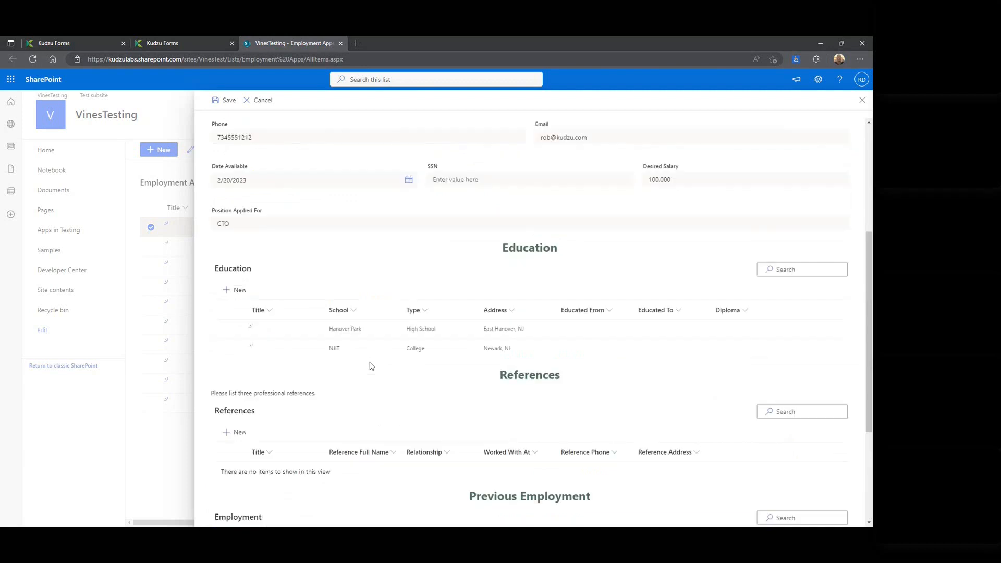
{"action": "left_click", "coordinate": [862, 101]}
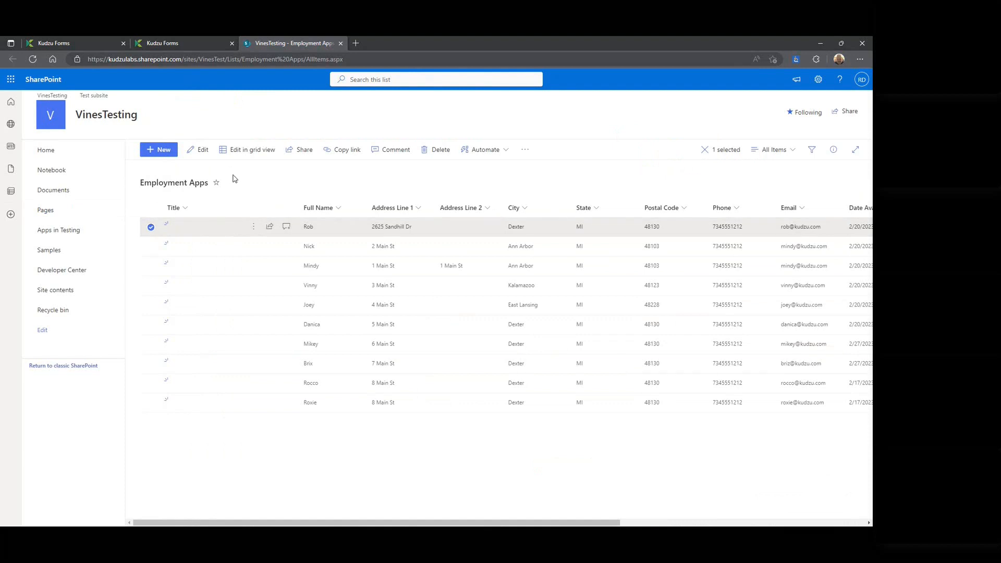
Close the list and data migration pages, start a new form wizard, and upload Volunteer Form.pdf as the source form for the PDF reader
{"action": "left_click", "coordinate": [340, 44]}
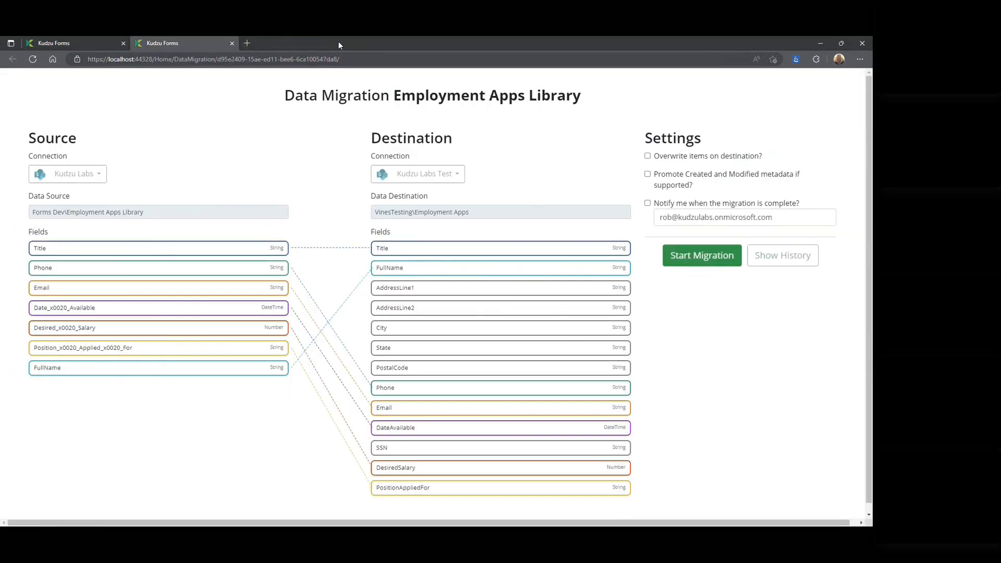
{"action": "left_click", "coordinate": [232, 43]}
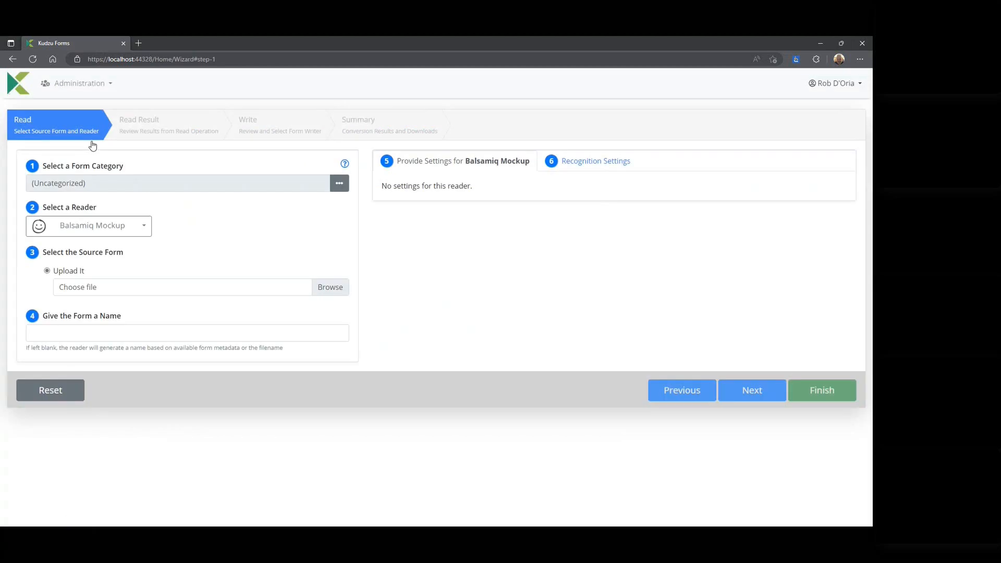
{"action": "left_click", "coordinate": [167, 287]}
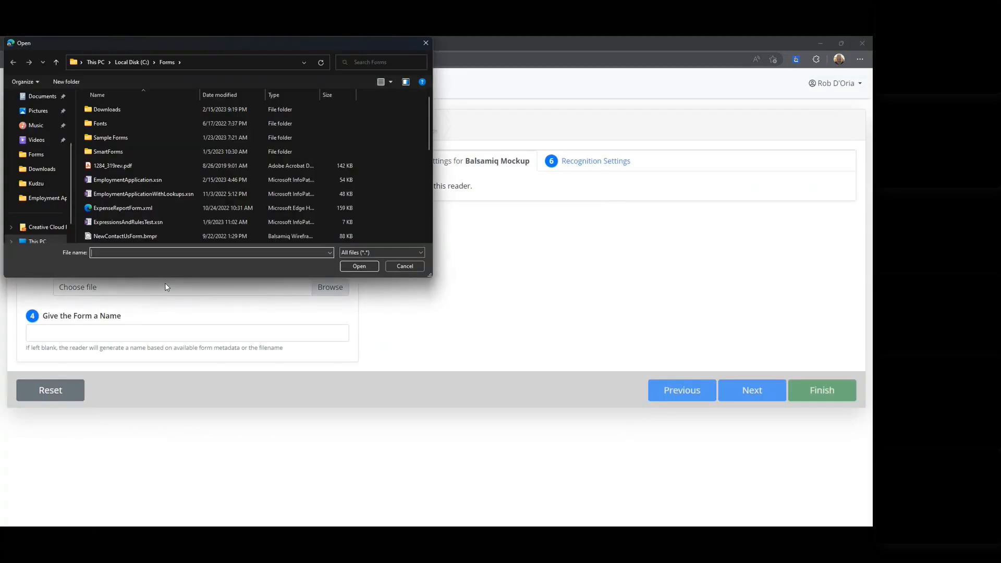
{"action": "double_click", "coordinate": [135, 192]}
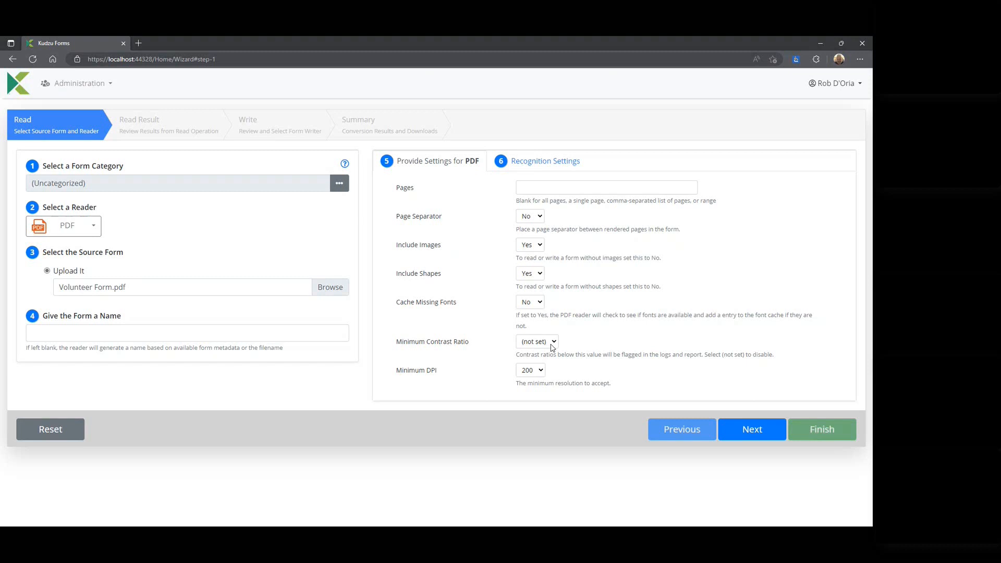
Examine the Recognition Settings for the PDF form, including the Input Recognition Settings
{"action": "left_click", "coordinate": [552, 163]}
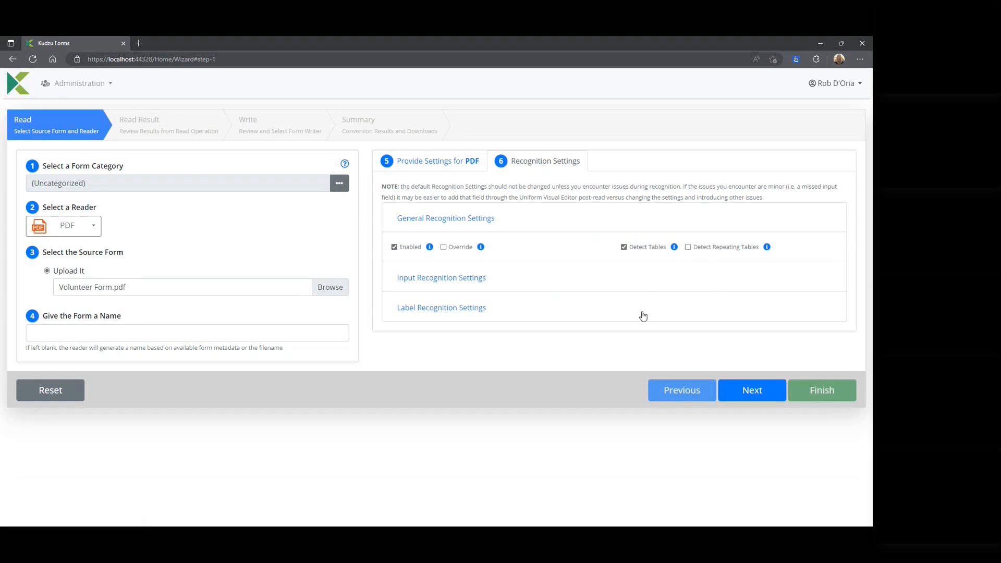
{"action": "left_click", "coordinate": [442, 278]}
{"action": "mouse_move", "coordinate": [462, 281]}
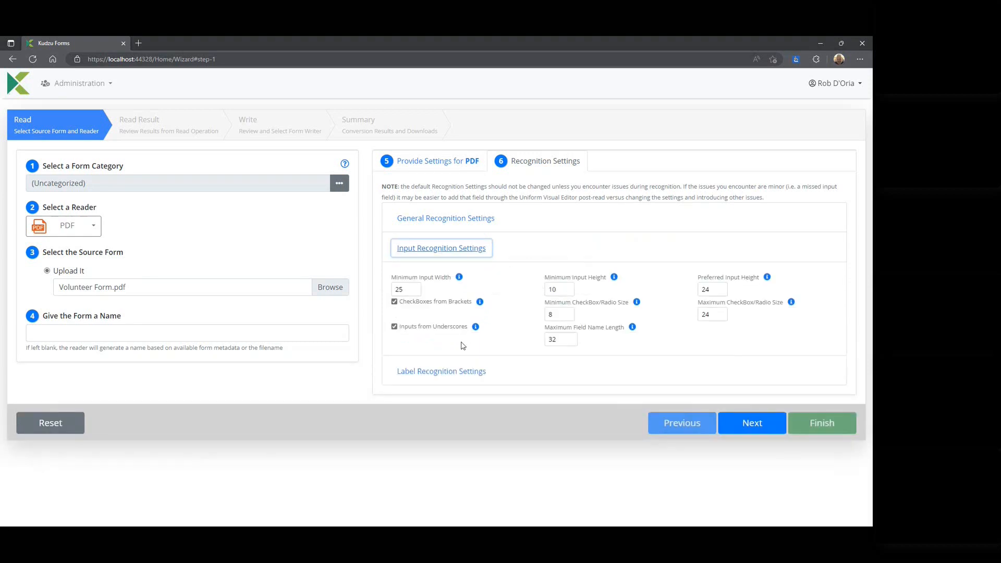
Check the Label Recognition Settings, read the volunteer PDF with the defaults, and review the recognized form in the preview
{"action": "left_click", "coordinate": [477, 375]}
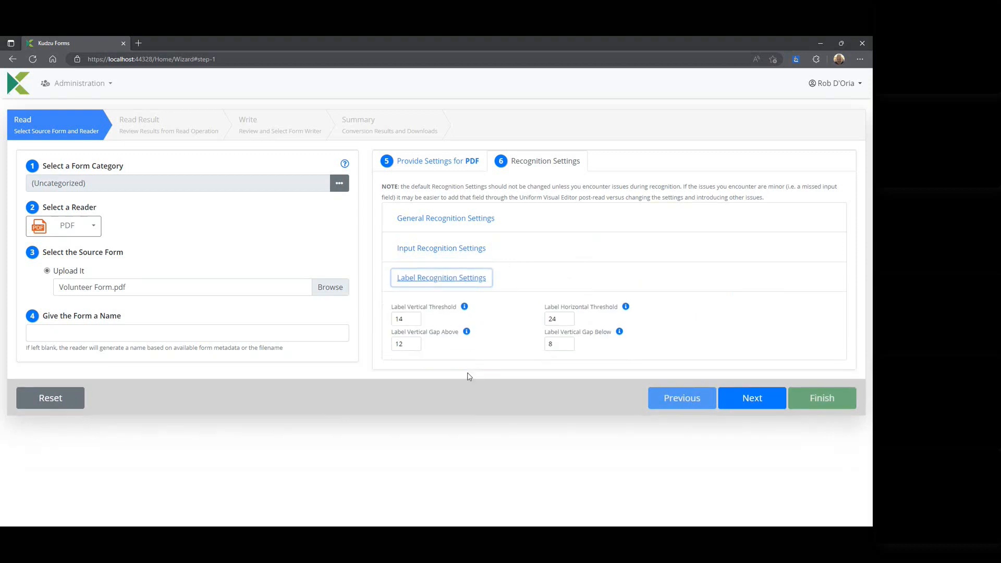
{"action": "mouse_move", "coordinate": [626, 312]}
{"action": "left_click", "coordinate": [756, 398]}
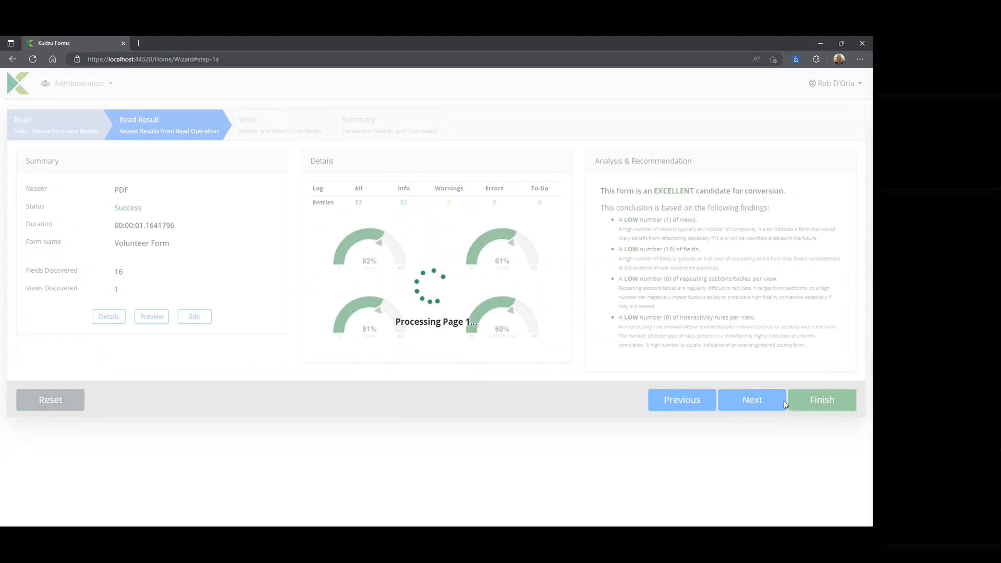
{"action": "left_click", "coordinate": [160, 318]}
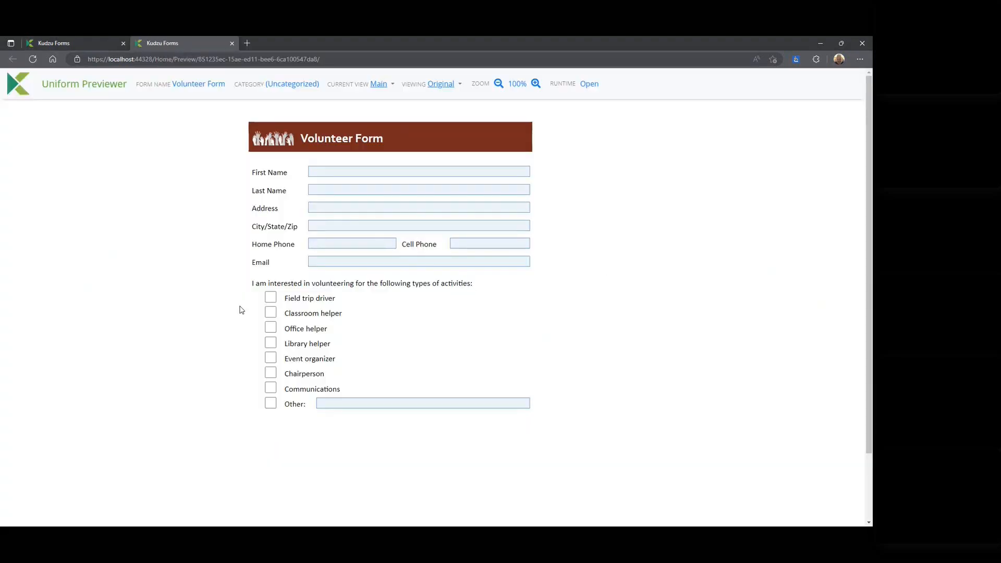
{"action": "left_click", "coordinate": [232, 42]}
Convert the volunteer form with the Lightning Forms writer at a Vertical Threshold of 4, checking the converted layout in the preview
{"action": "left_click", "coordinate": [777, 398]}
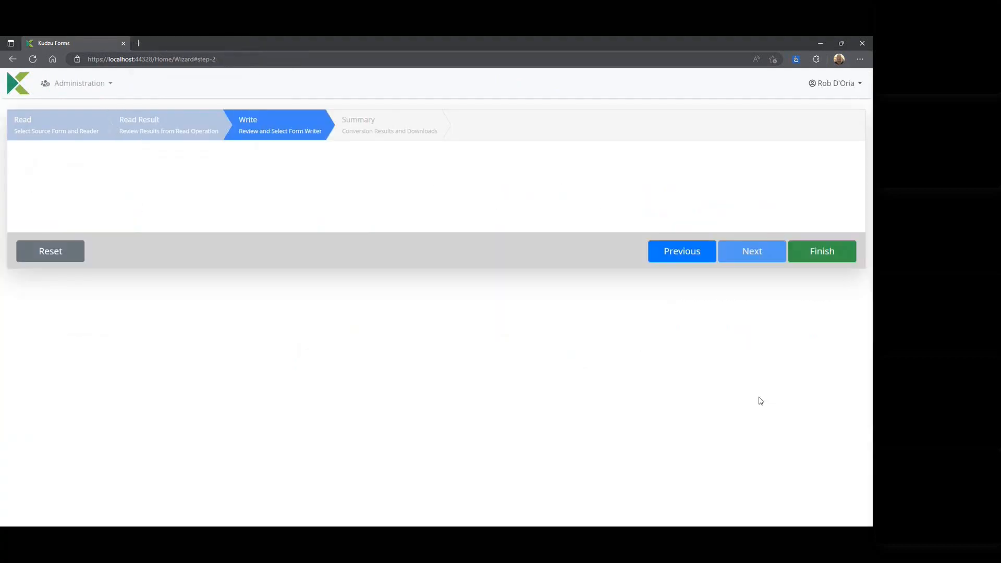
{"action": "left_click", "coordinate": [57, 185]}
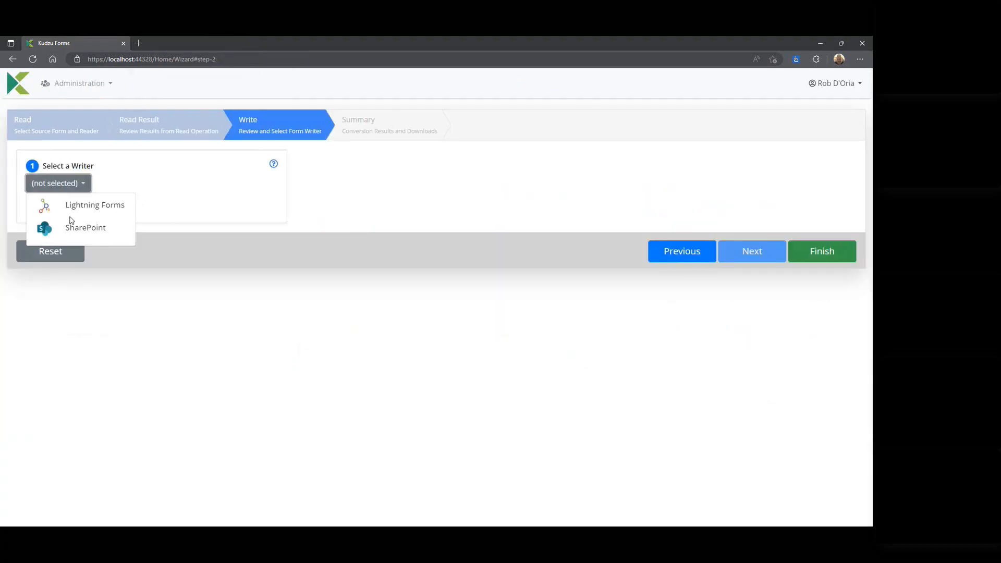
{"action": "left_click", "coordinate": [73, 205]}
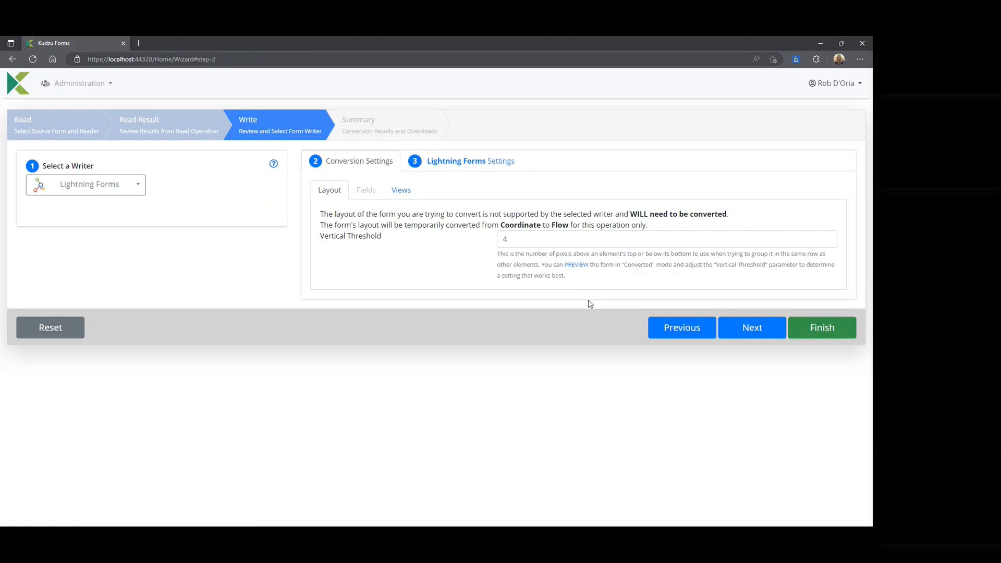
{"action": "left_click", "coordinate": [574, 267]}
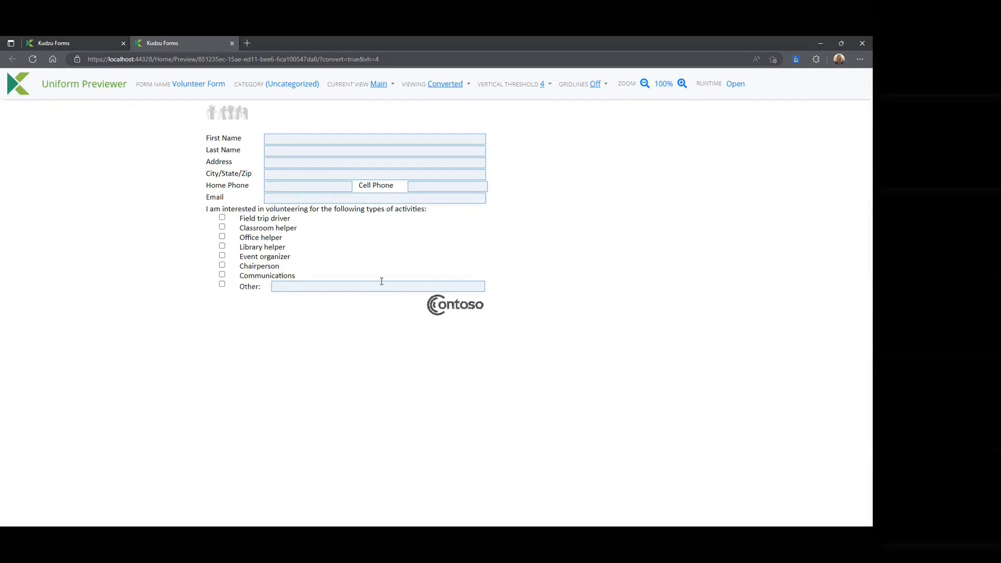
{"action": "left_click", "coordinate": [233, 44]}
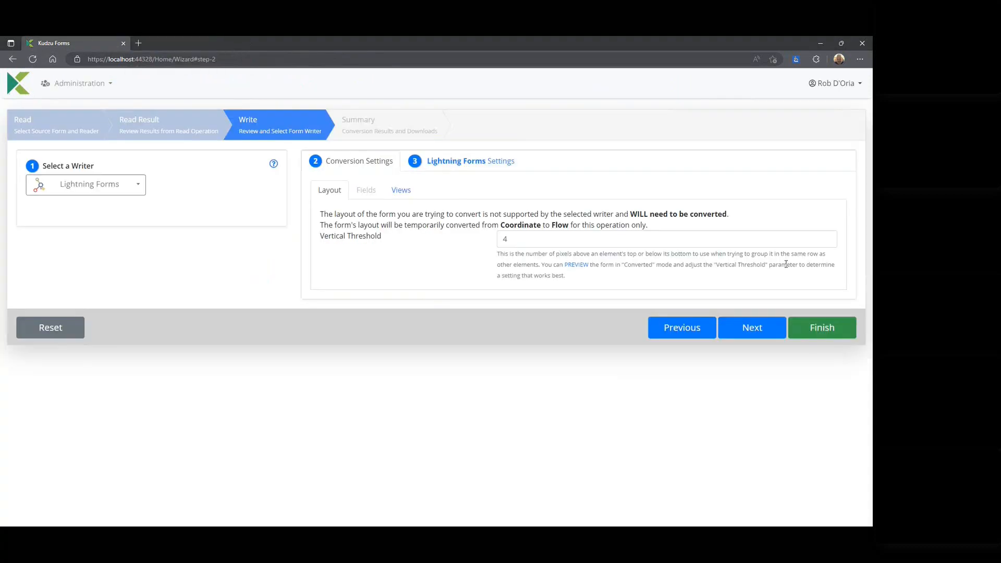
{"action": "left_click", "coordinate": [754, 327]}
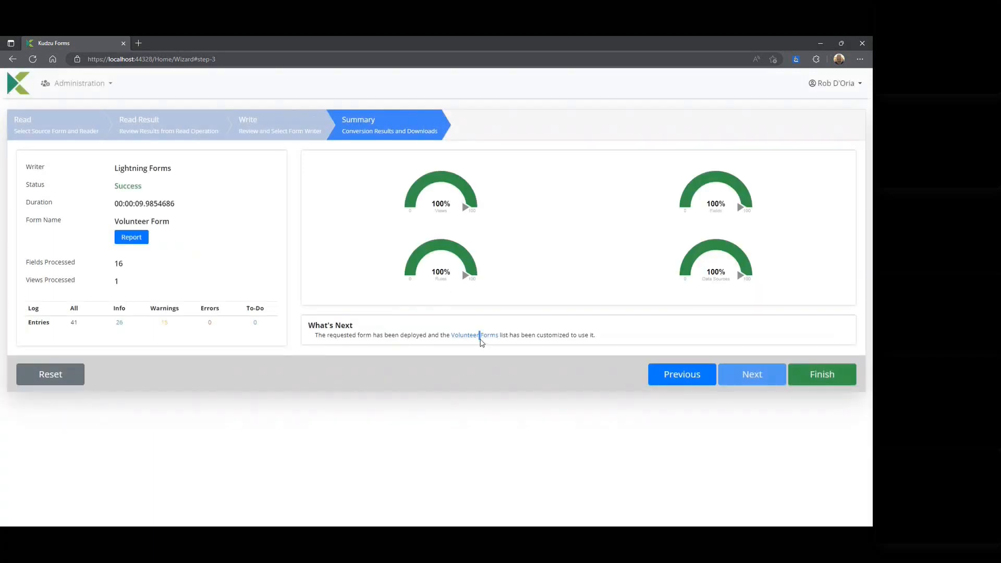
Open the deployed Volunteer Forms list and review the fields and activity switches of its new item form
{"action": "left_click", "coordinate": [479, 334]}
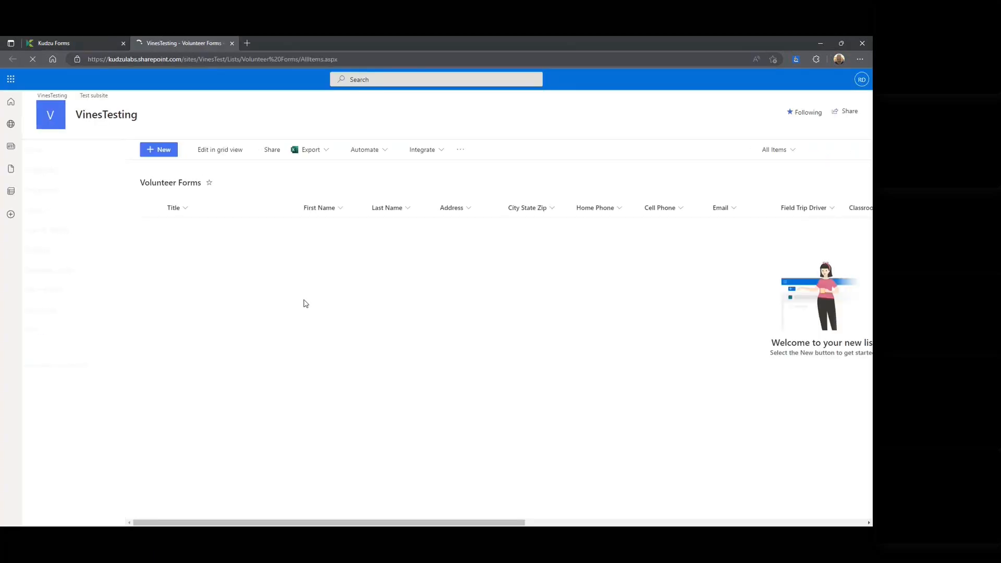
{"action": "left_click", "coordinate": [158, 150]}
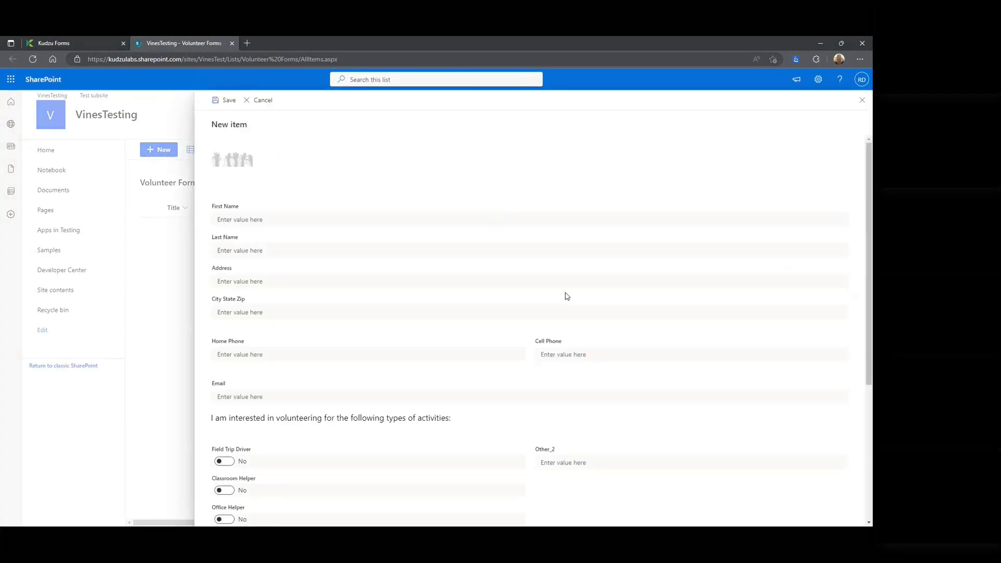
{"action": "scroll", "coordinate": [564, 295], "scroll_direction": "down", "scroll_amount": 5}
{"action": "scroll", "coordinate": [554, 325], "scroll_direction": "up", "scroll_amount": 5}
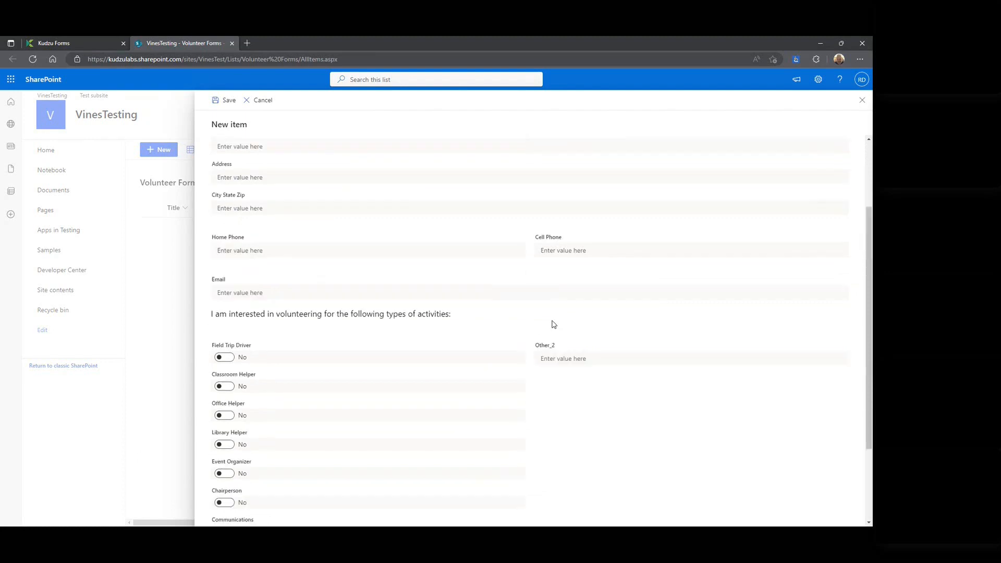
{"action": "scroll", "coordinate": [205, 297], "scroll_direction": "down", "scroll_amount": 3}
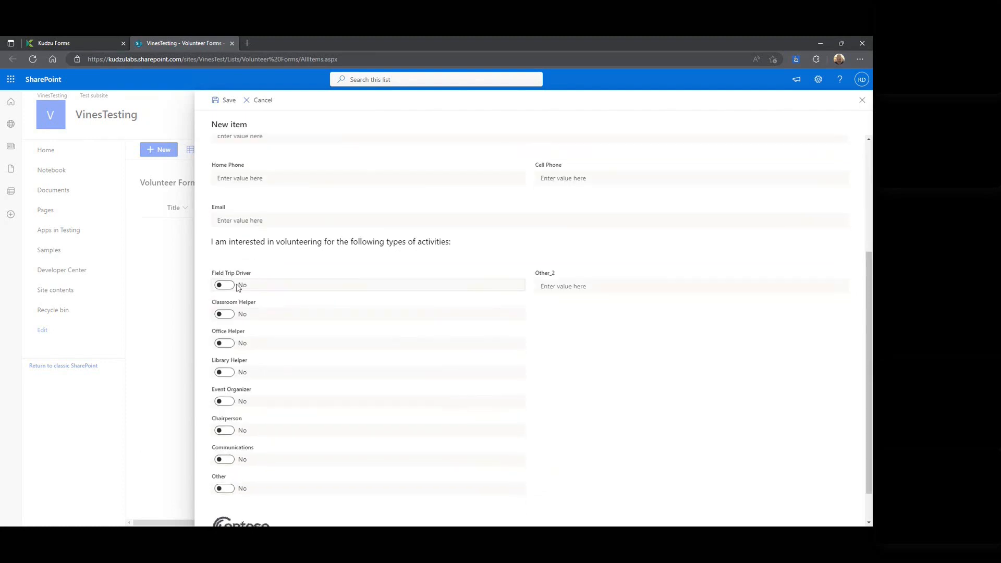
Try the new item form by switching Field Trip Driver, Classroom Helper and Office Helper to Yes, cancel the item, and close the list
{"action": "left_click", "coordinate": [221, 285]}
{"action": "left_click", "coordinate": [222, 315]}
{"action": "left_click", "coordinate": [226, 345]}
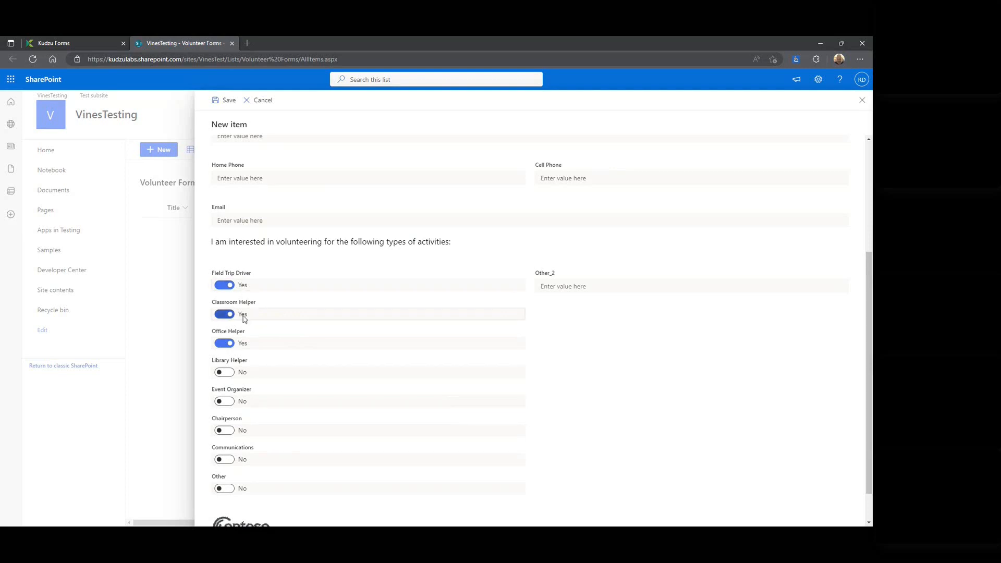
{"action": "key", "text": "alt+Tab"}
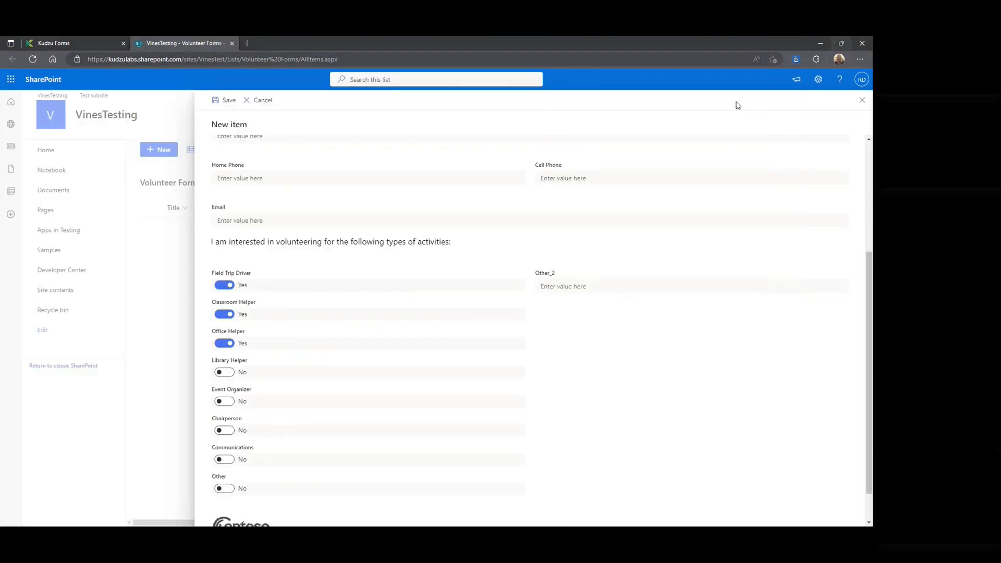
{"action": "scroll", "coordinate": [246, 334], "scroll_direction": "down", "scroll_amount": 2}
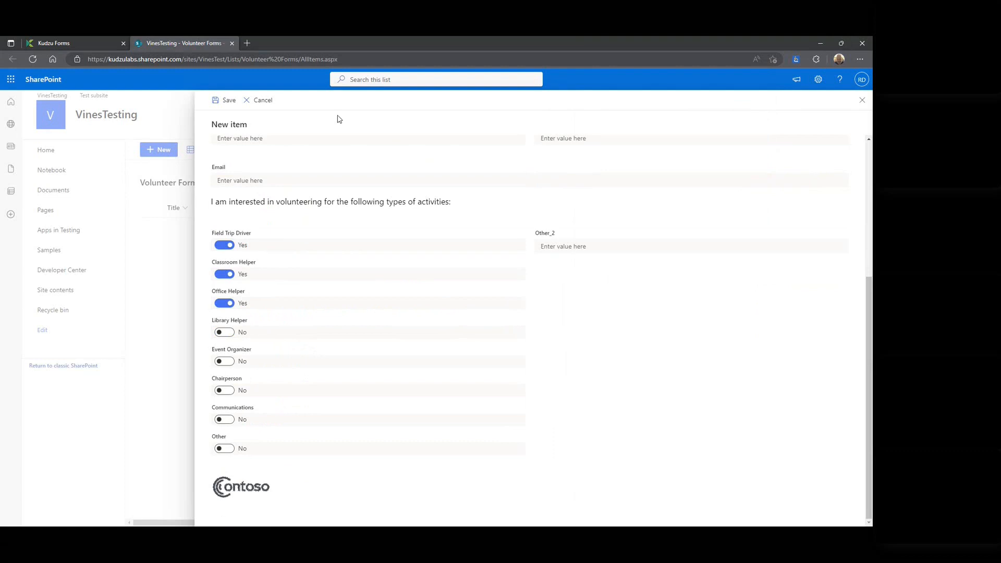
{"action": "left_click", "coordinate": [264, 102]}
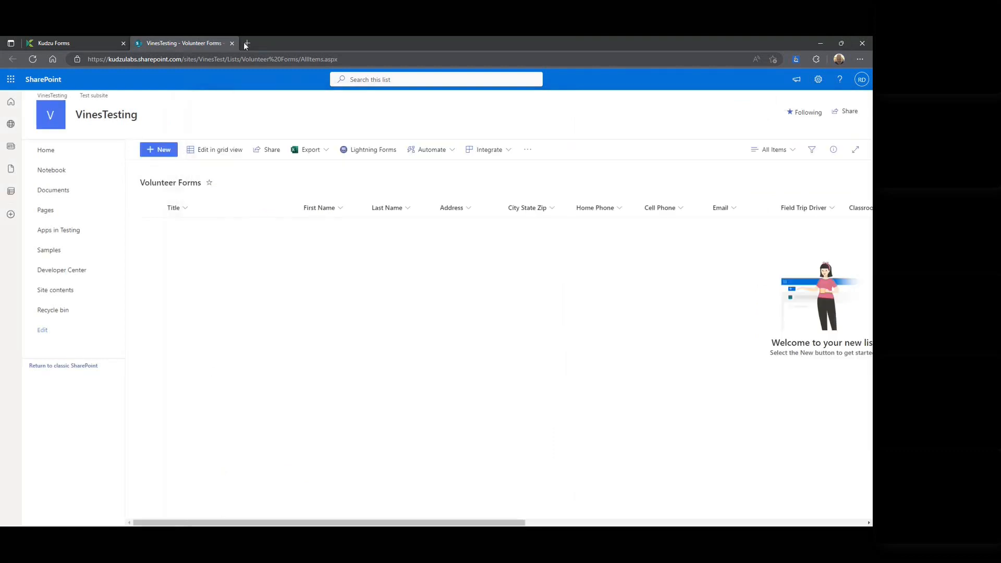
{"action": "left_click", "coordinate": [231, 42]}
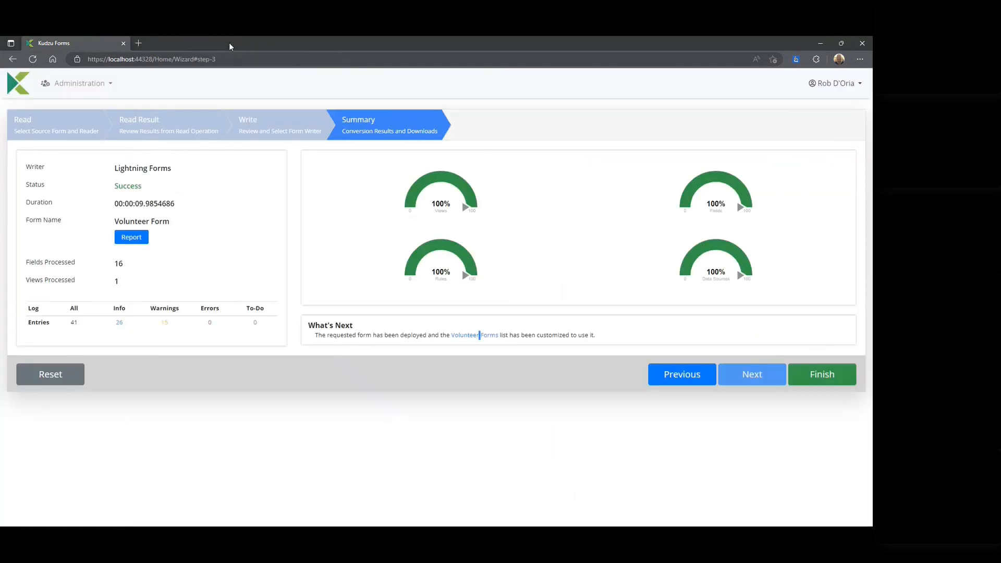
Finish the volunteer form wizard and read SafetyReport.xlsx in a new form wizard with the default Excel settings
{"action": "left_click", "coordinate": [822, 374]}
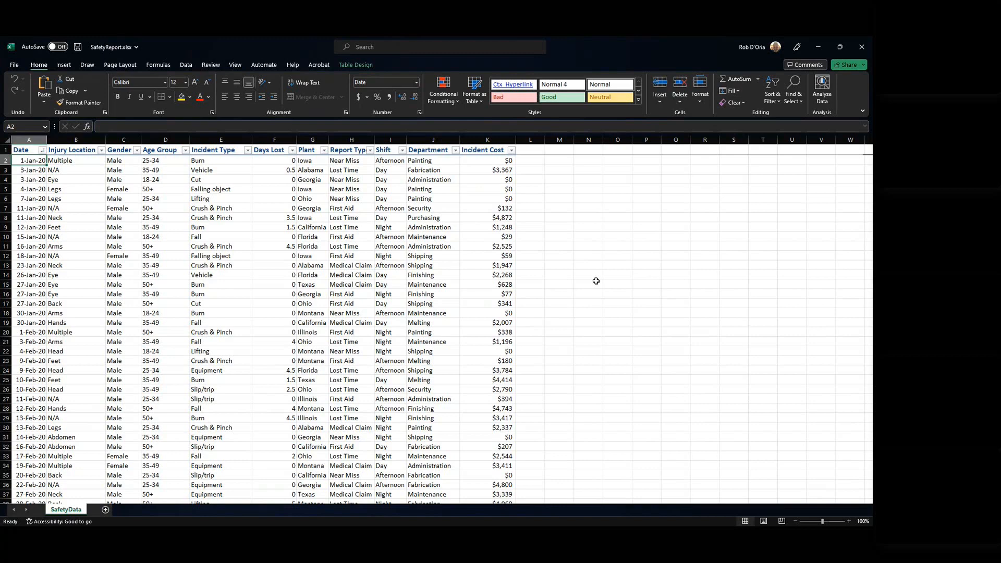
{"action": "left_click", "coordinate": [818, 51]}
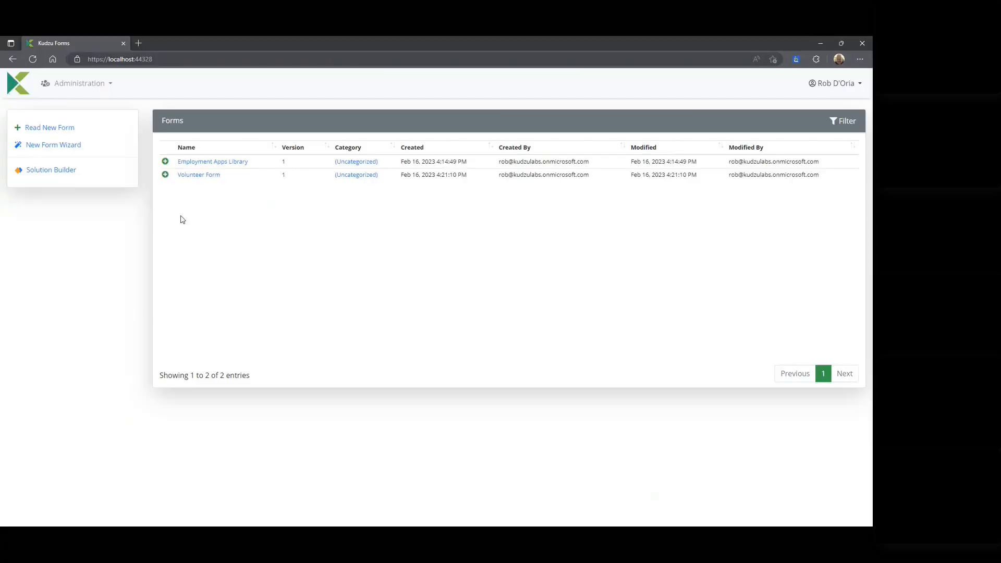
{"action": "left_click", "coordinate": [69, 147]}
{"action": "left_click", "coordinate": [209, 294]}
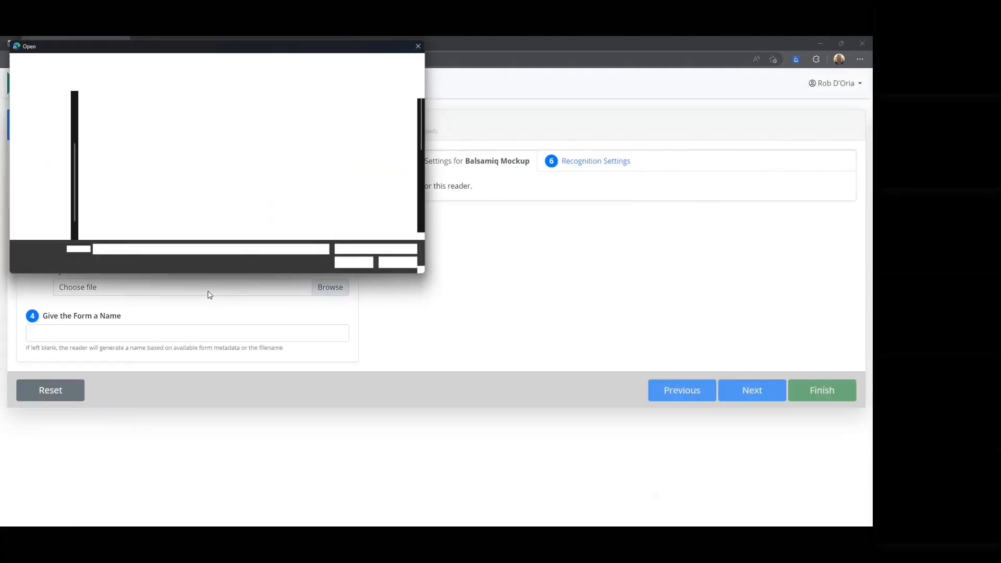
{"action": "scroll", "coordinate": [202, 215], "scroll_direction": "down", "scroll_amount": 2}
{"action": "double_click", "coordinate": [115, 150]}
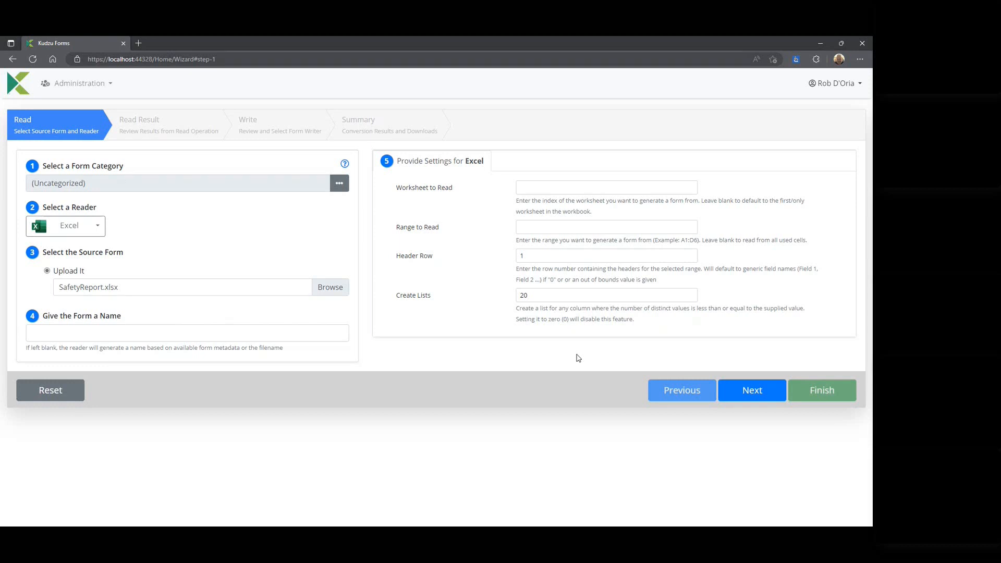
{"action": "left_click", "coordinate": [762, 389]}
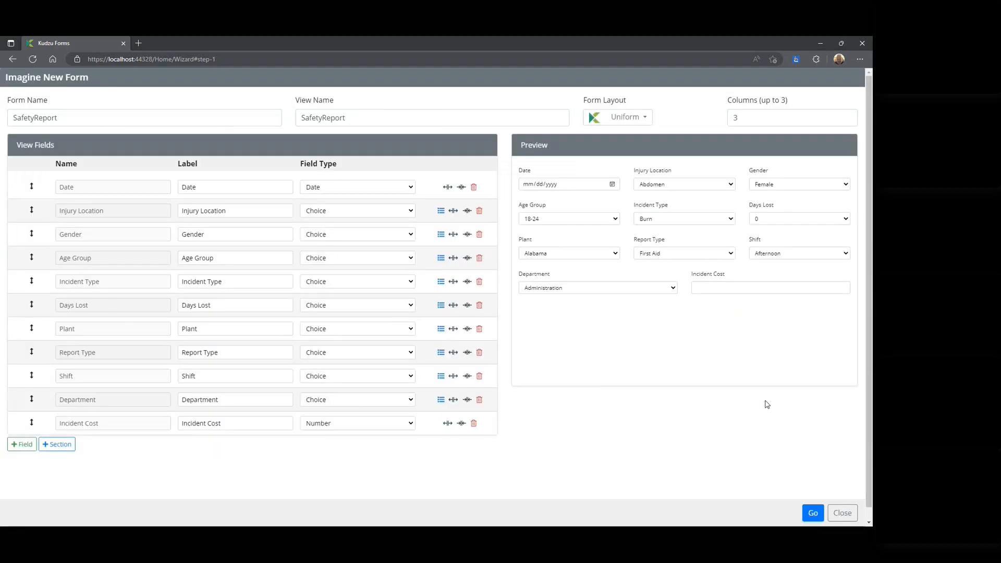
Check the Age Group and Injury Location choices in the SafetyReport preview and set the Days Lost field type to Number
{"action": "left_click", "coordinate": [597, 223]}
{"action": "left_click", "coordinate": [733, 180]}
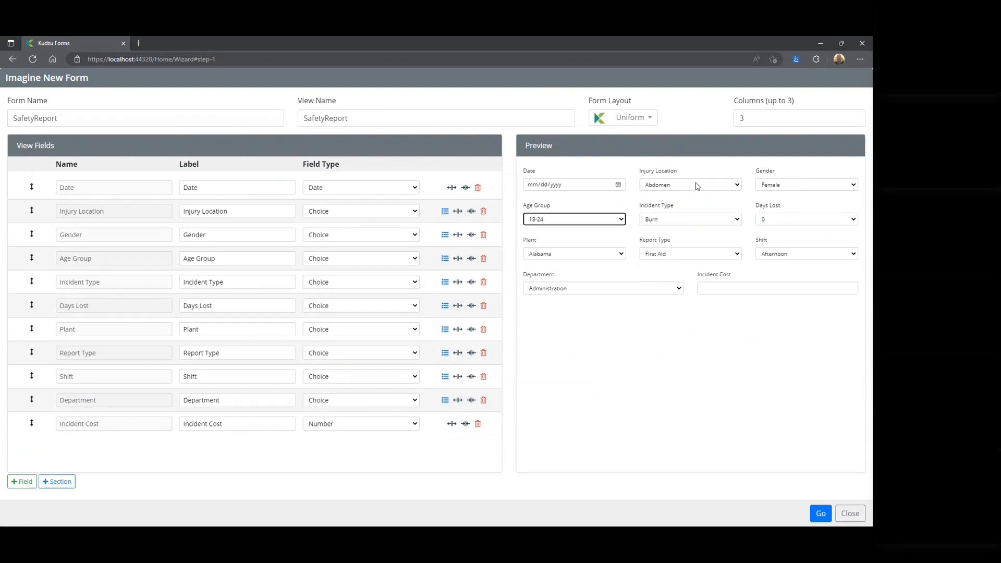
{"action": "left_click", "coordinate": [697, 186]}
{"action": "left_click", "coordinate": [697, 186]}
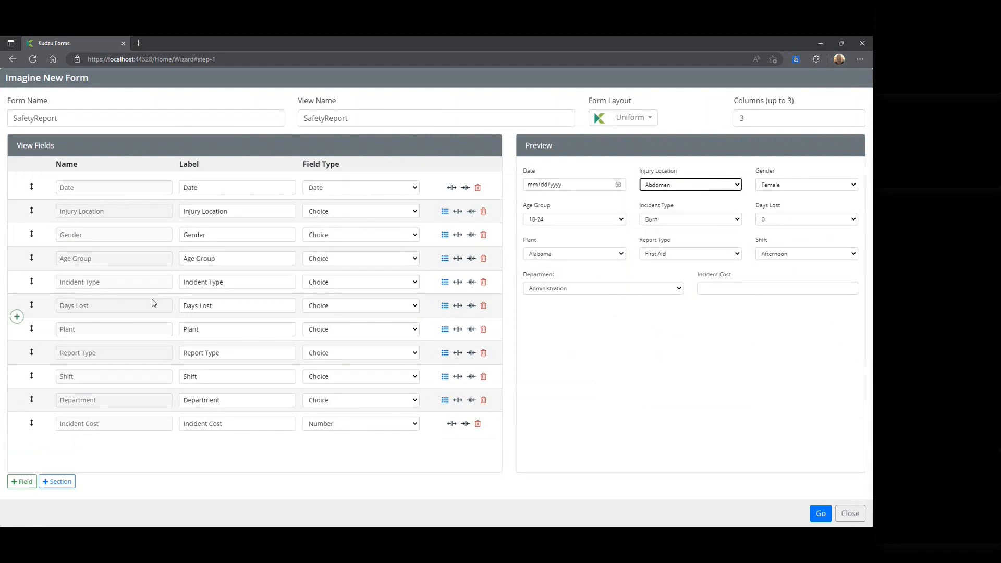
{"action": "left_click", "coordinate": [363, 306]}
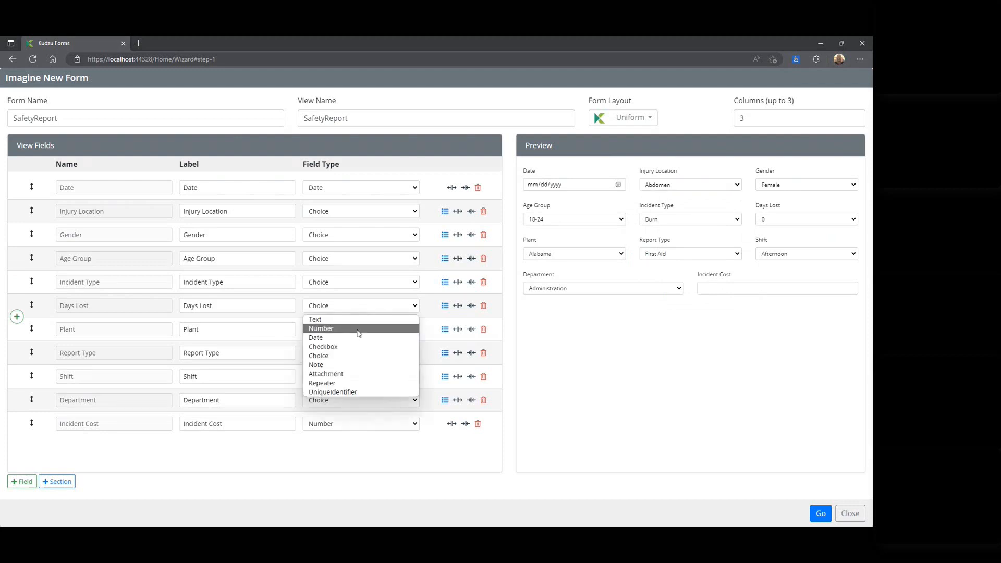
{"action": "left_click", "coordinate": [358, 328]}
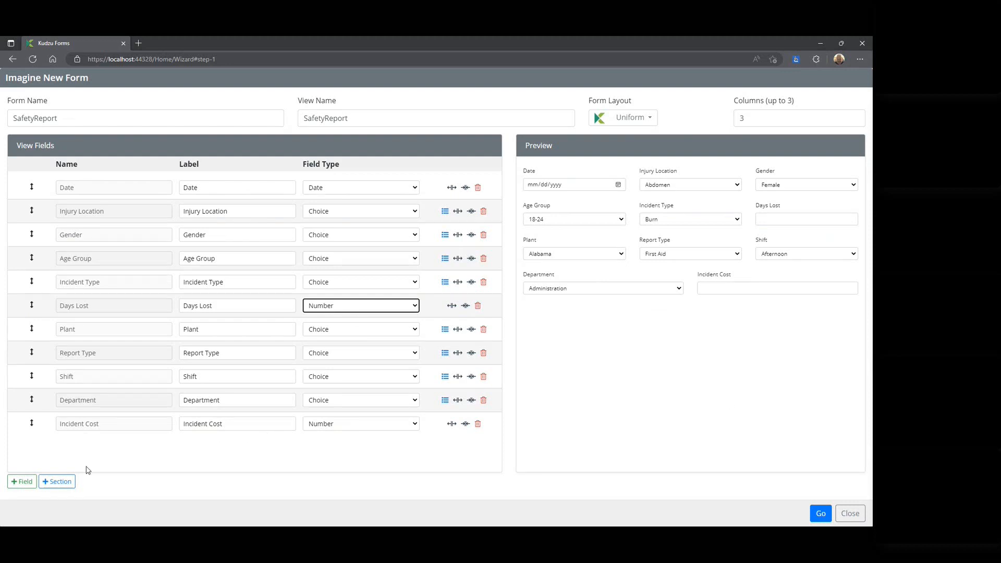
Add a Witnesses field of type Repeater at the end of the SafetyReport view fields
{"action": "left_click", "coordinate": [23, 482]}
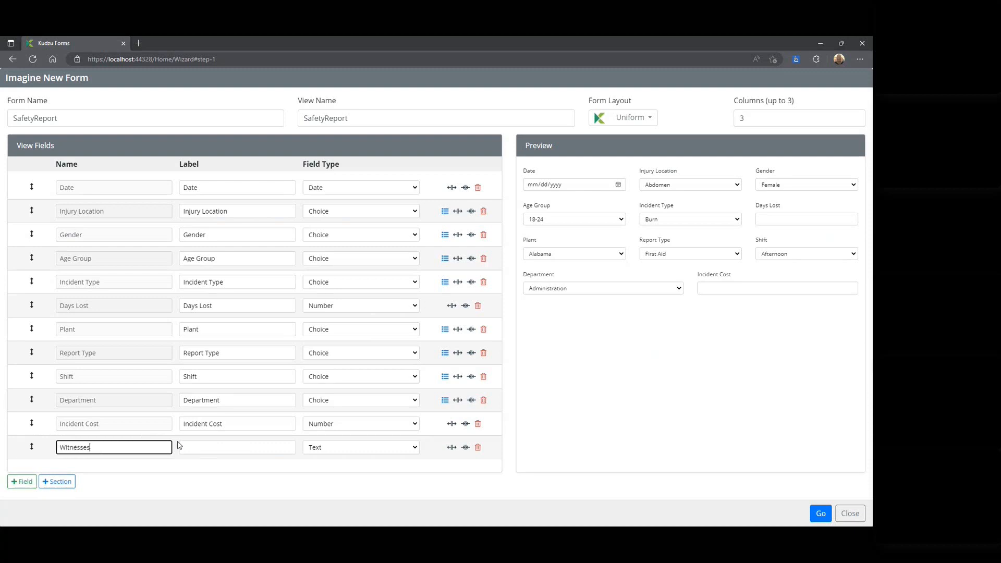
{"action": "key", "text": "Tab"}
{"action": "key", "text": "Tab"}
{"action": "type", "text": "r"}
Add Name and Title text fields inside the Witnesses repeater
{"action": "type", "text": "Nam"}
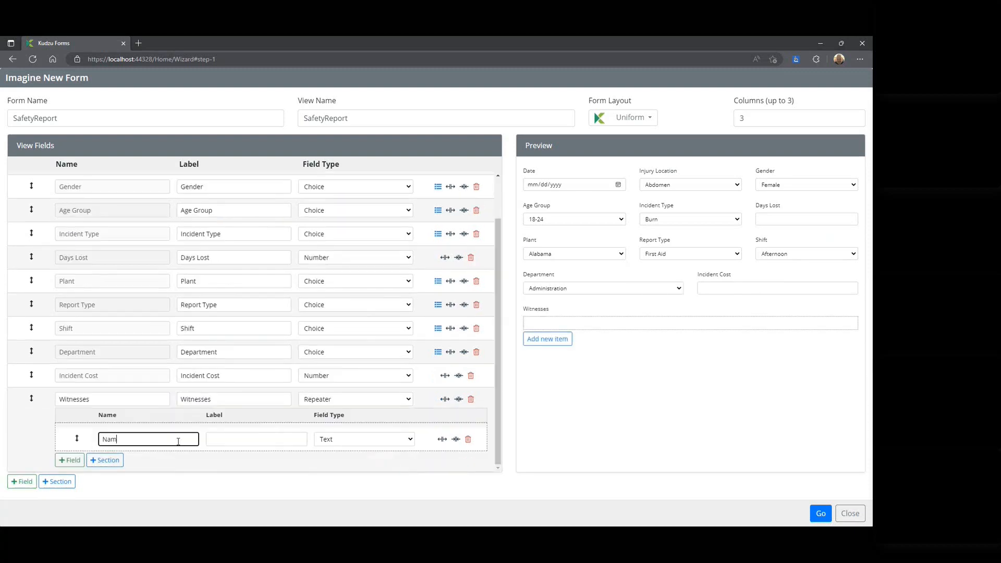
{"action": "type", "text": "e"}
{"action": "key", "text": "Return"}
{"action": "type", "text": "Title"}
{"action": "key", "text": "Return"}
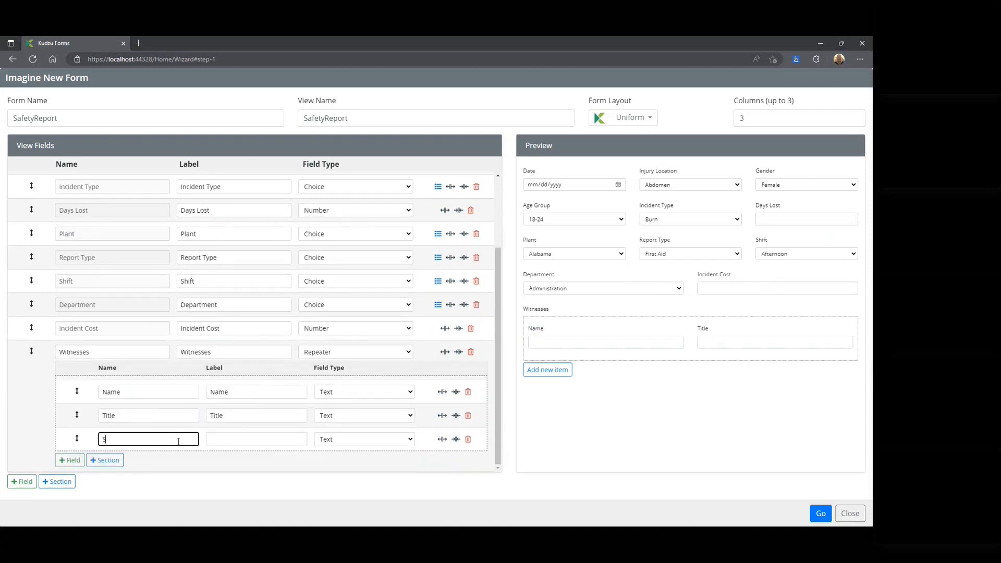
Add a Statement field of type Note to the Witnesses repeater and place it on its own full-width row
{"action": "type", "text": "Statement"}
{"action": "key", "text": "Tab"}
{"action": "key", "text": "Tab"}
{"action": "key", "text": "n"}
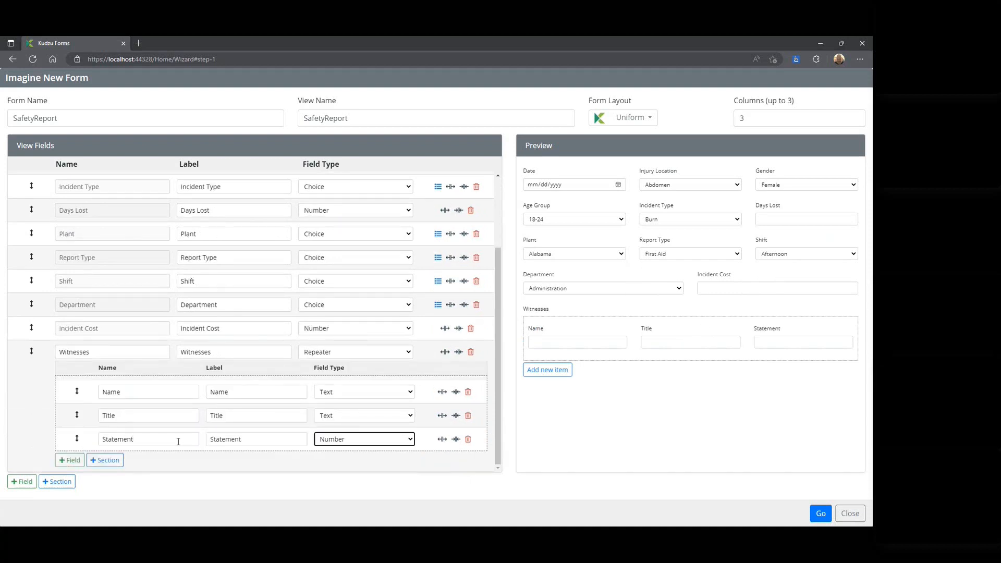
{"action": "key", "text": "o"}
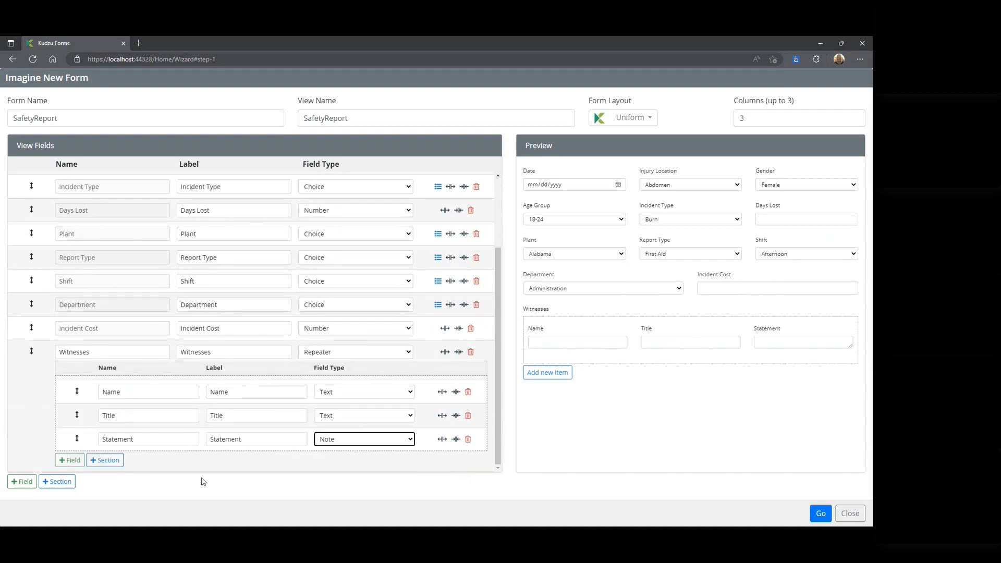
{"action": "left_click", "coordinate": [442, 439]}
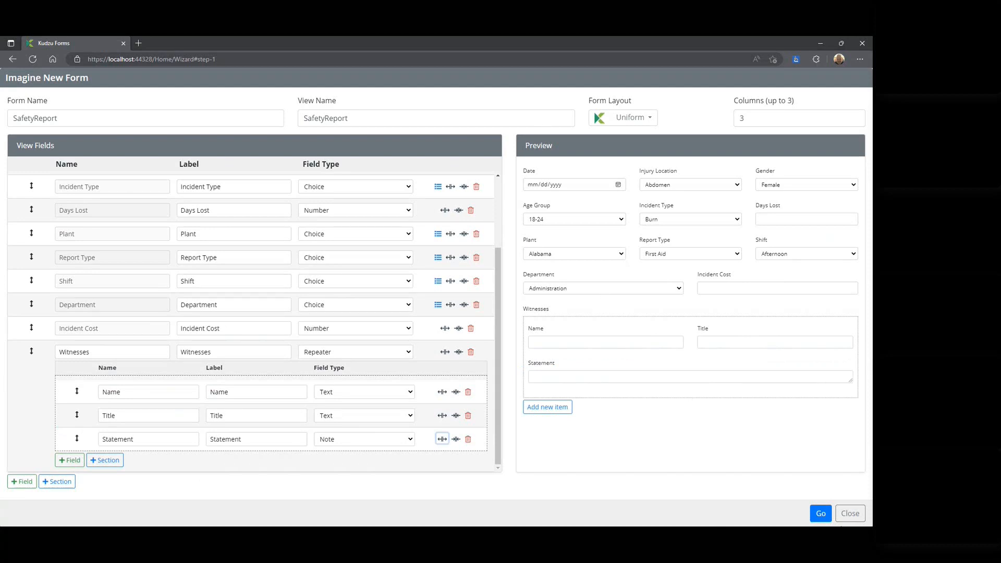
Generate the SafetyReport form from the edited fields and open its preview
{"action": "left_click", "coordinate": [818, 512]}
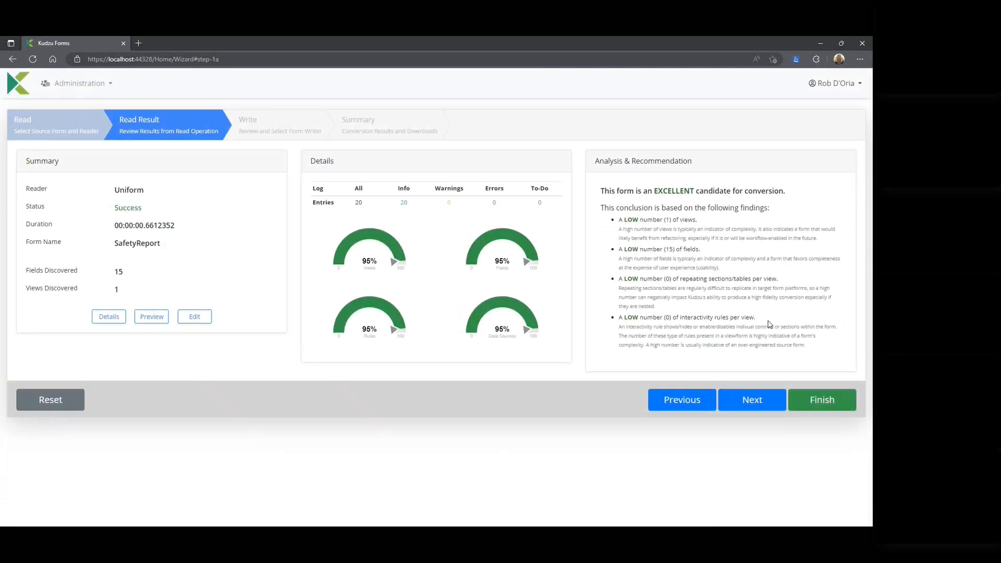
{"action": "left_click", "coordinate": [165, 319]}
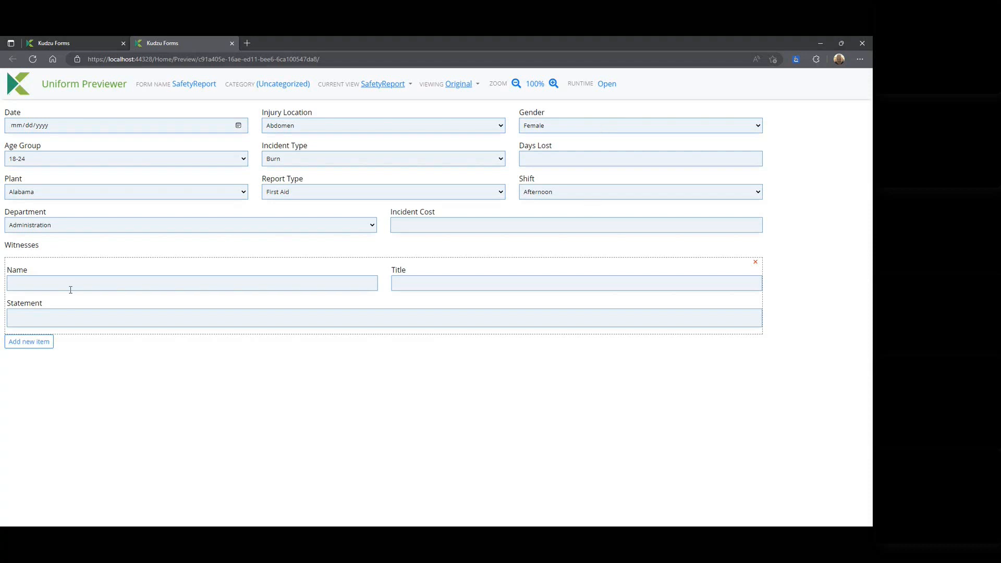
Close the SafetyReport preview and choose Lightning Forms as the writer for the conversion
{"action": "left_click", "coordinate": [232, 43]}
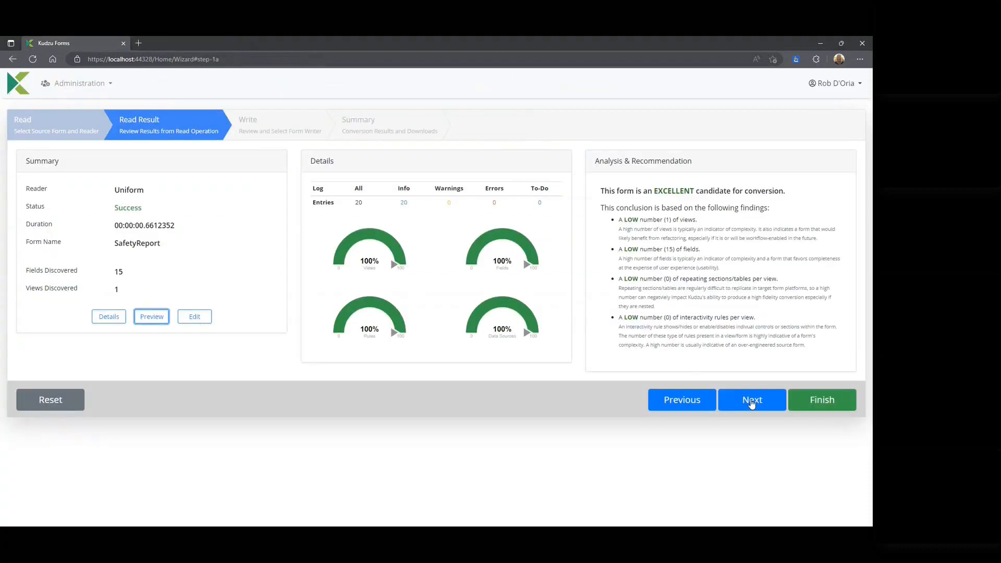
{"action": "left_click", "coordinate": [749, 401]}
{"action": "left_click", "coordinate": [59, 183]}
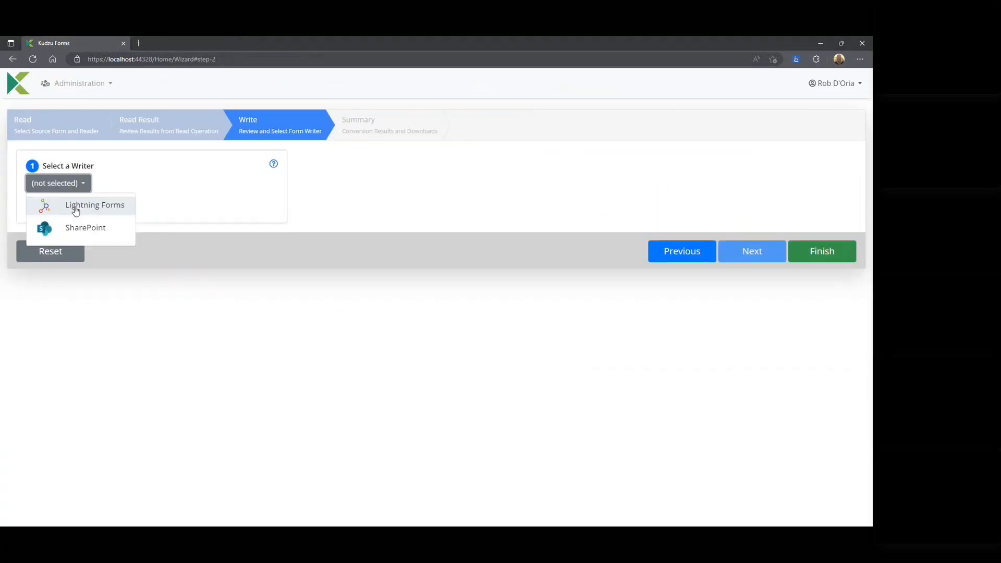
{"action": "left_click", "coordinate": [74, 211]}
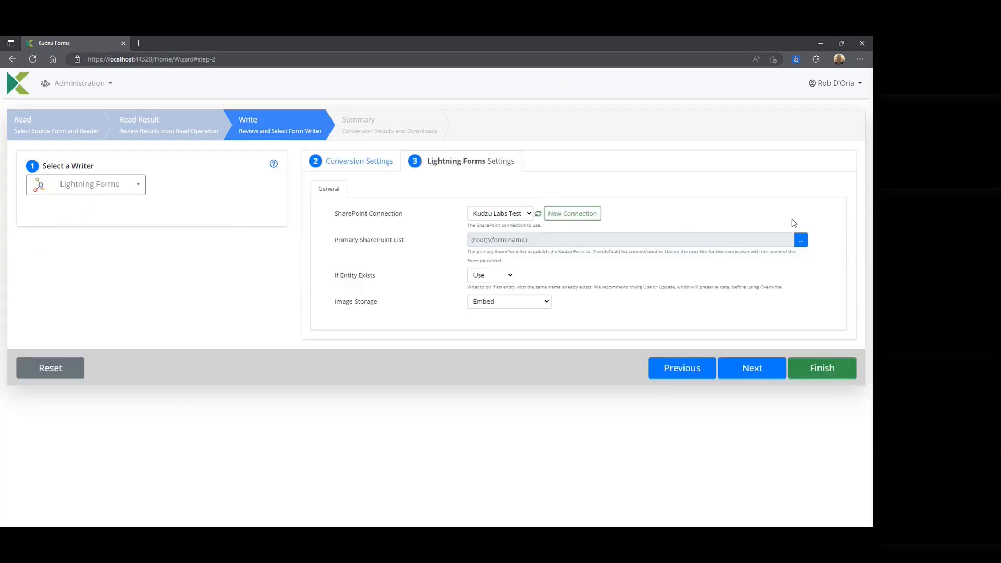
Target a new list named Safety Reports on the VinesTesting site and run the conversion
{"action": "left_click", "coordinate": [802, 241]}
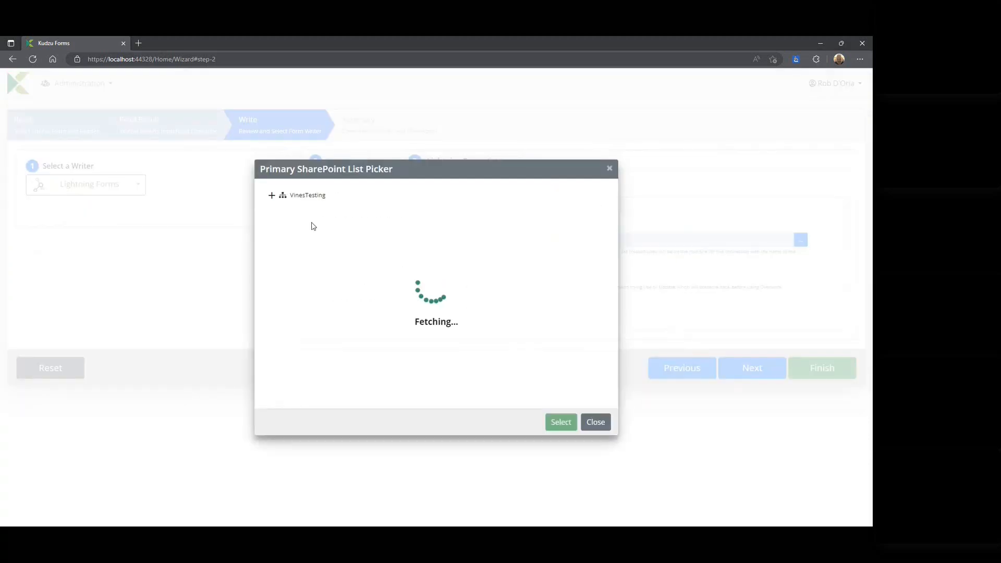
{"action": "left_click", "coordinate": [561, 422]}
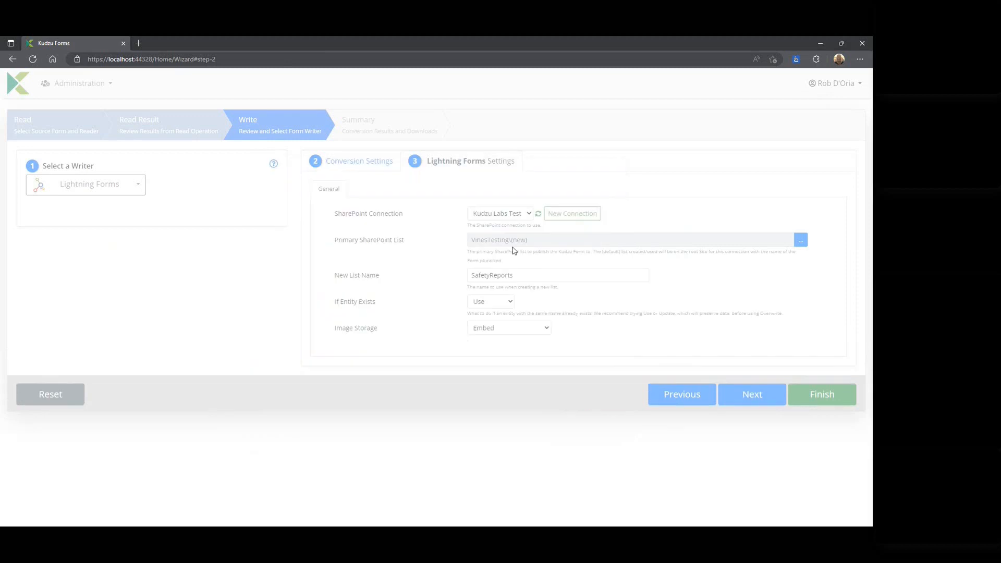
{"action": "left_click", "coordinate": [490, 275]}
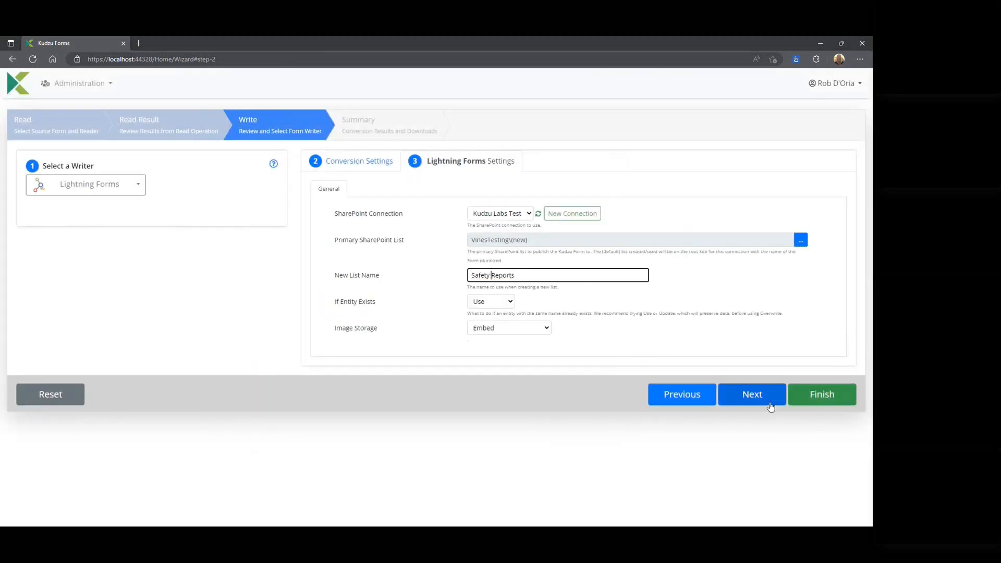
{"action": "left_click", "coordinate": [768, 396]}
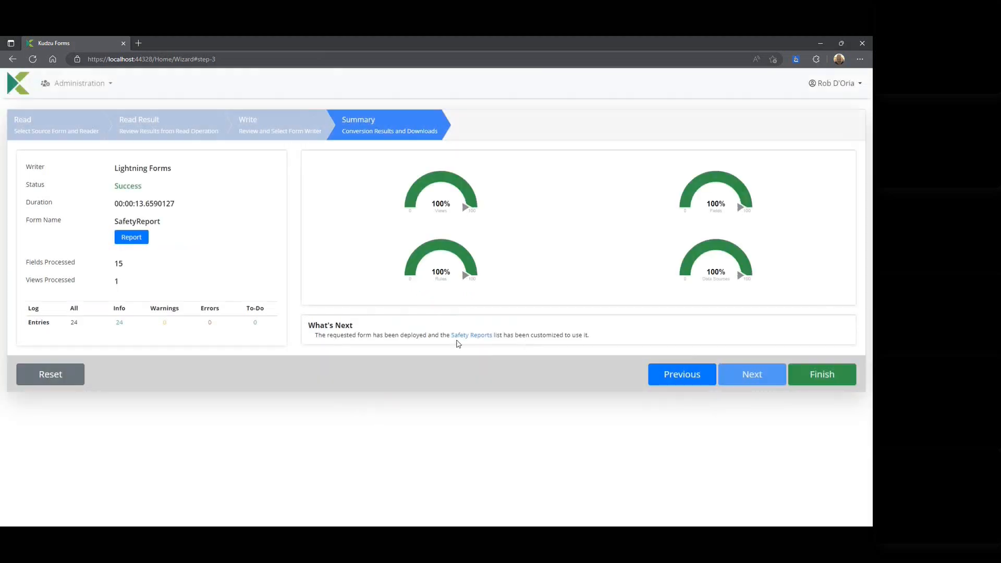
Open the deployed Safety Reports list, inspect its new item form and the Witnesses entry form, and cancel both
{"action": "left_click", "coordinate": [472, 338]}
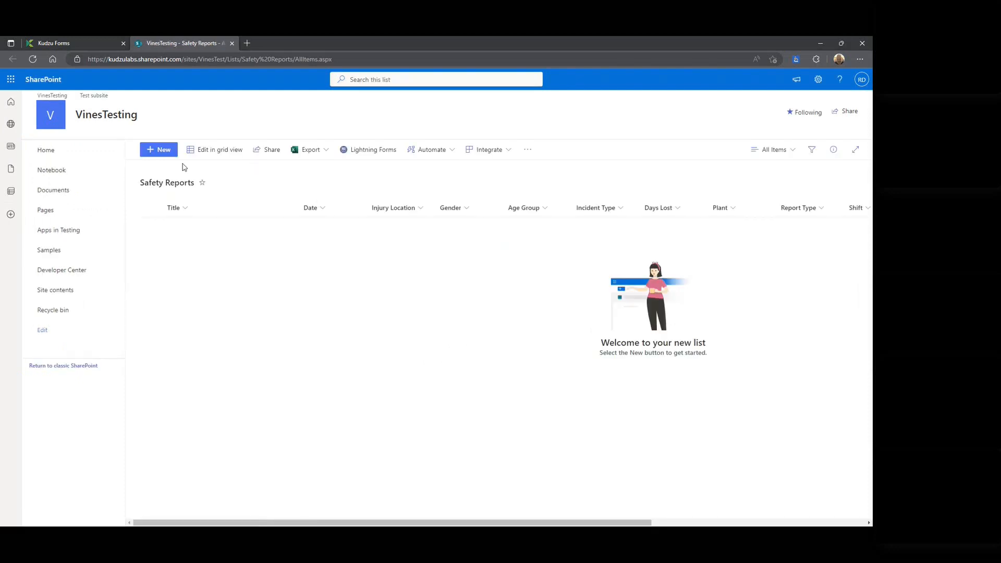
{"action": "left_click", "coordinate": [154, 149]}
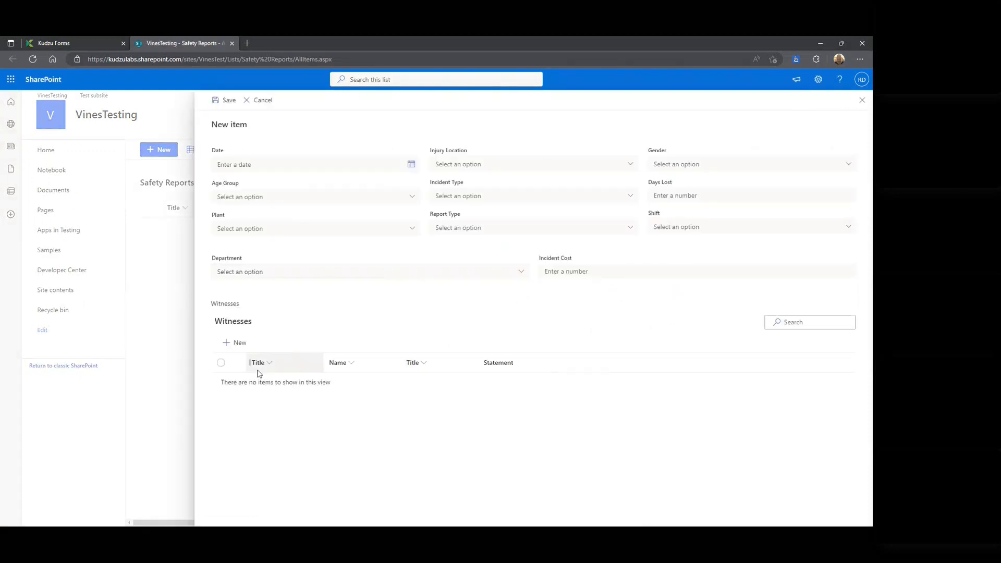
{"action": "left_click", "coordinate": [242, 342]}
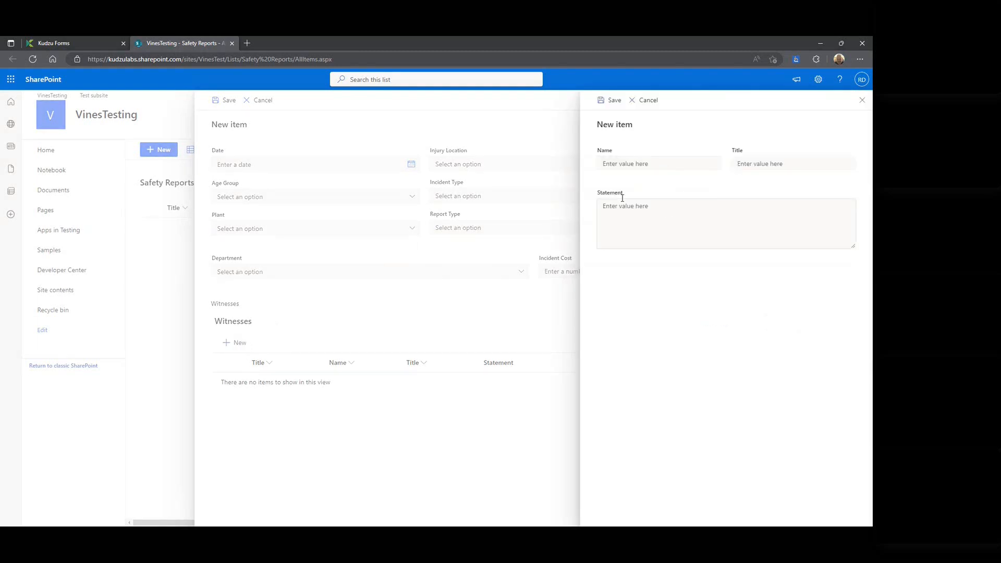
{"action": "left_click", "coordinate": [644, 101]}
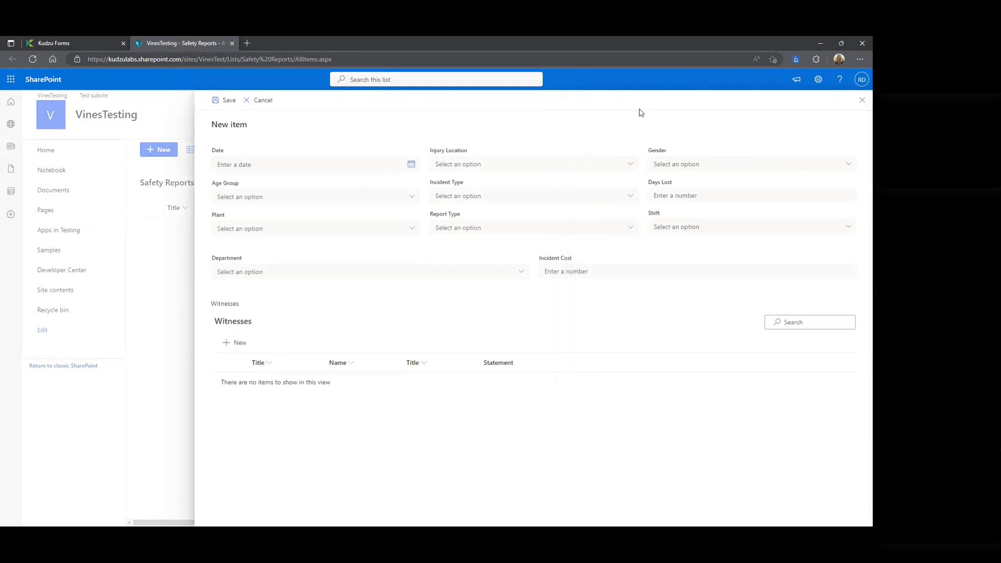
{"action": "left_click", "coordinate": [272, 102]}
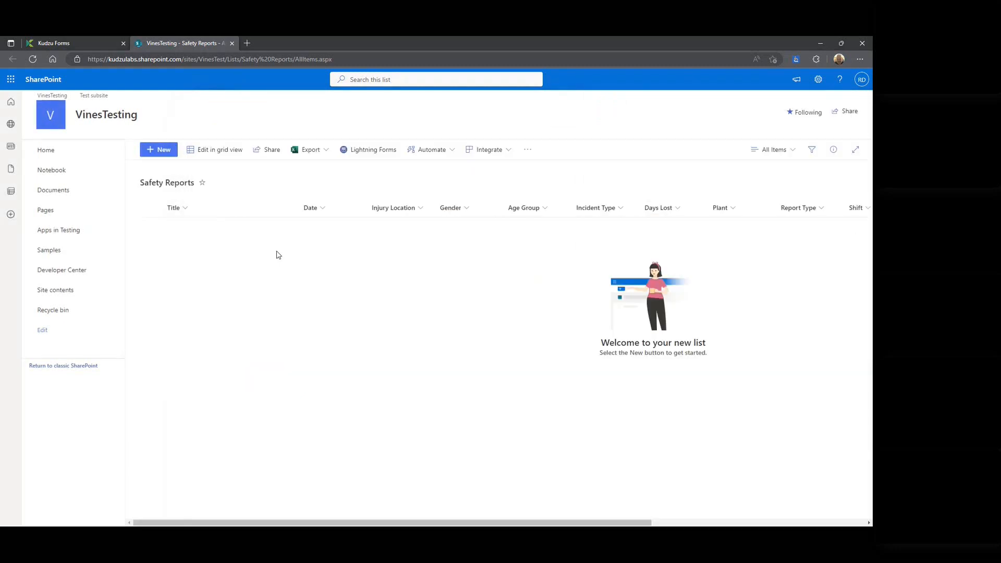
Return to Kudzu Forms, finish the conversion wizard and open data migration for the SafetyReport form
{"action": "left_click", "coordinate": [97, 44]}
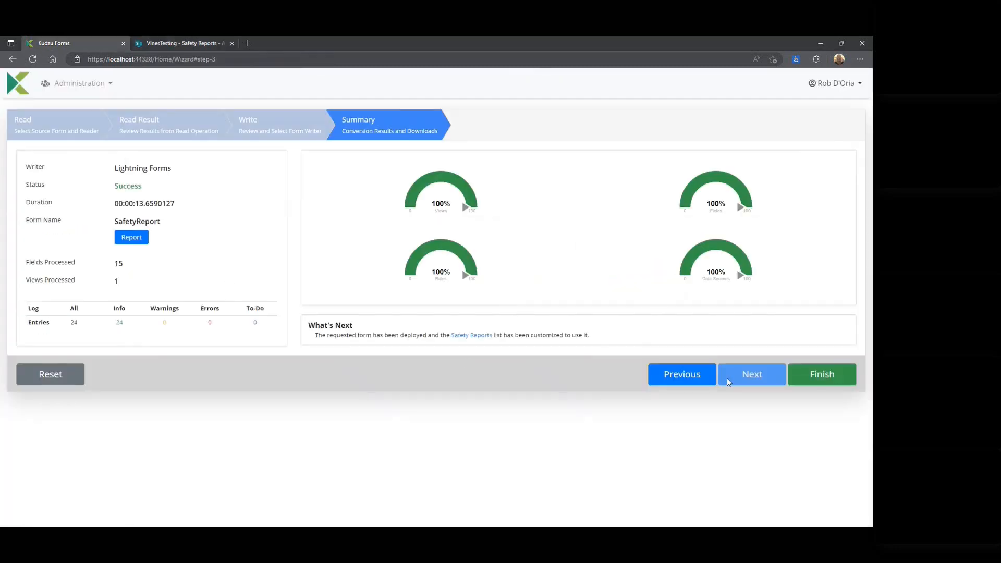
{"action": "left_click", "coordinate": [809, 375]}
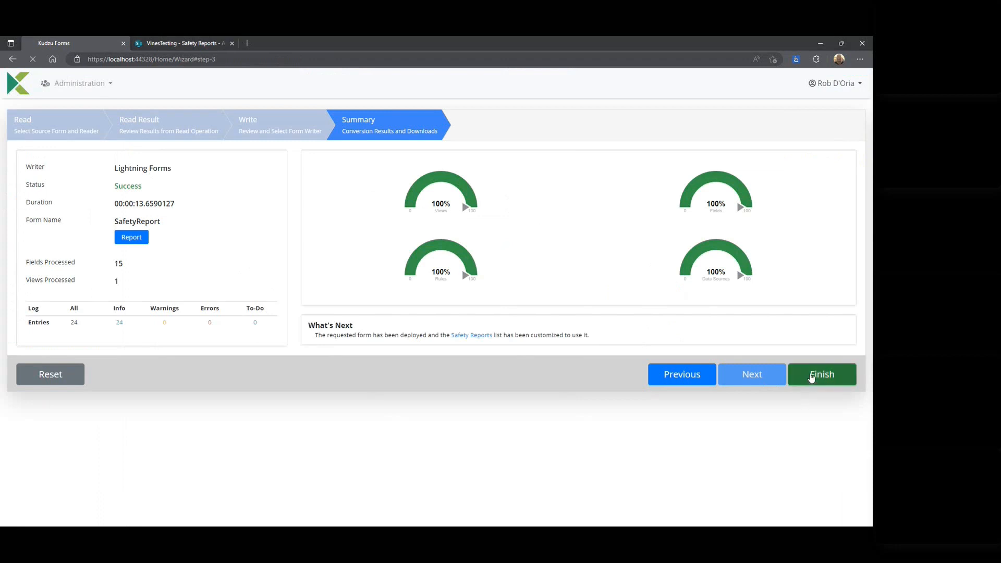
{"action": "left_click", "coordinate": [225, 188]}
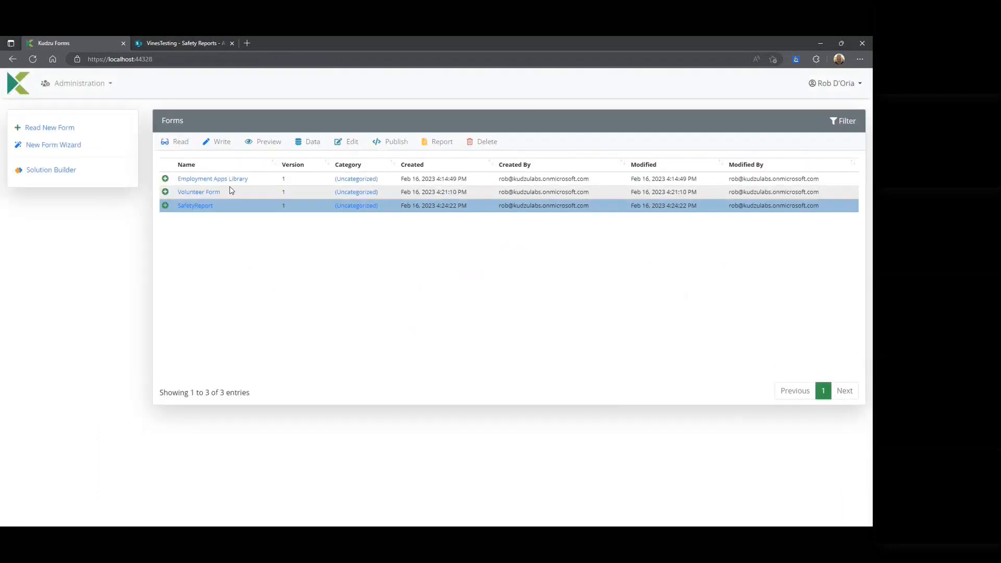
{"action": "left_click", "coordinate": [309, 143]}
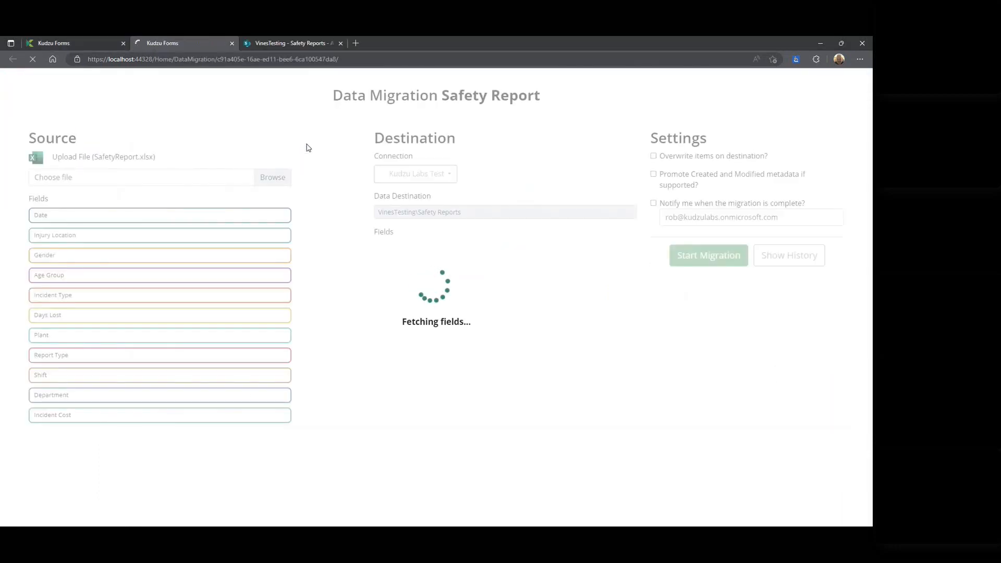
Choose SafetyReport.xlsx as the source file and start migrating its data to the Safety Reports list
{"action": "left_click", "coordinate": [281, 177]}
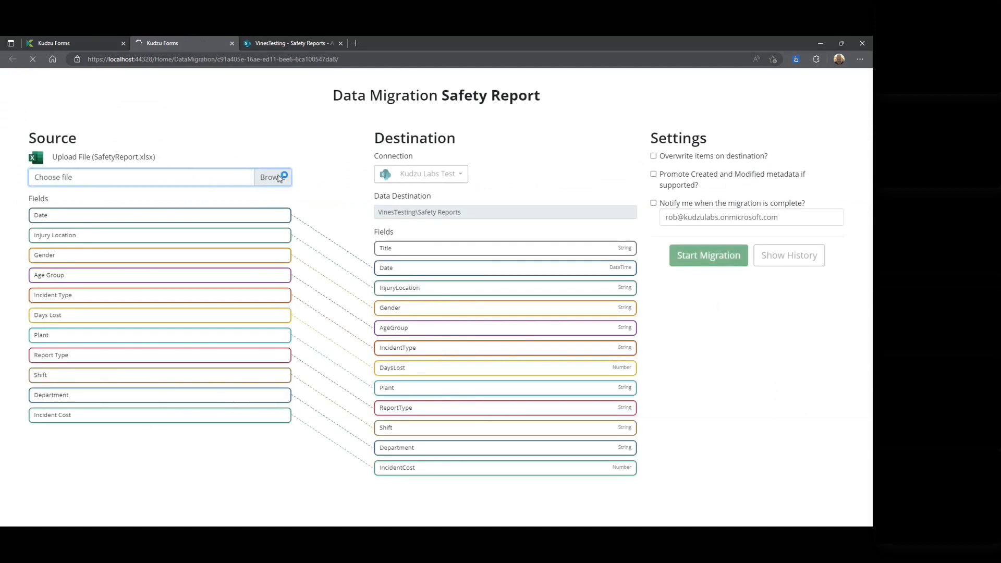
{"action": "scroll", "coordinate": [199, 178], "scroll_direction": "down", "scroll_amount": 3}
{"action": "double_click", "coordinate": [139, 193]}
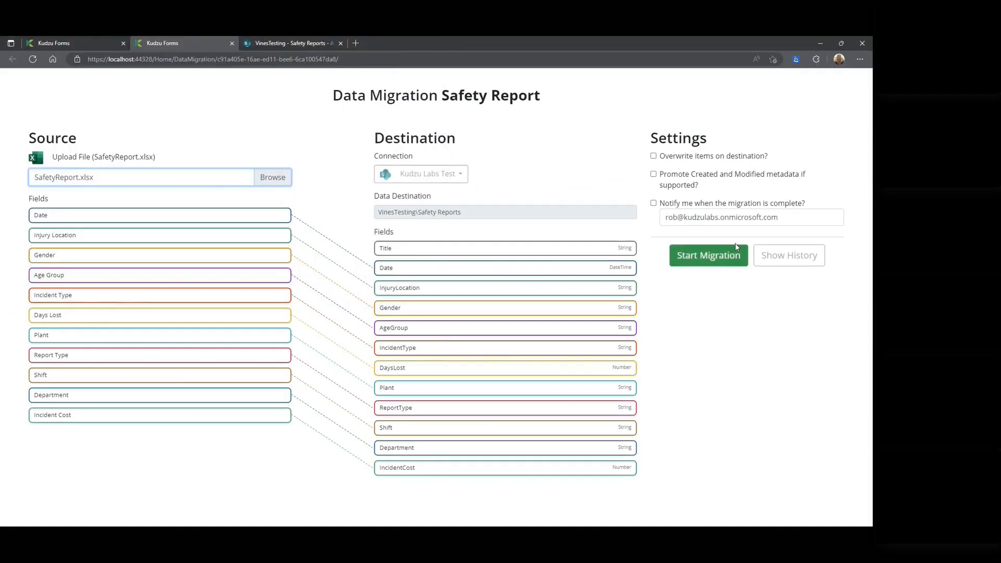
{"action": "left_click", "coordinate": [730, 262]}
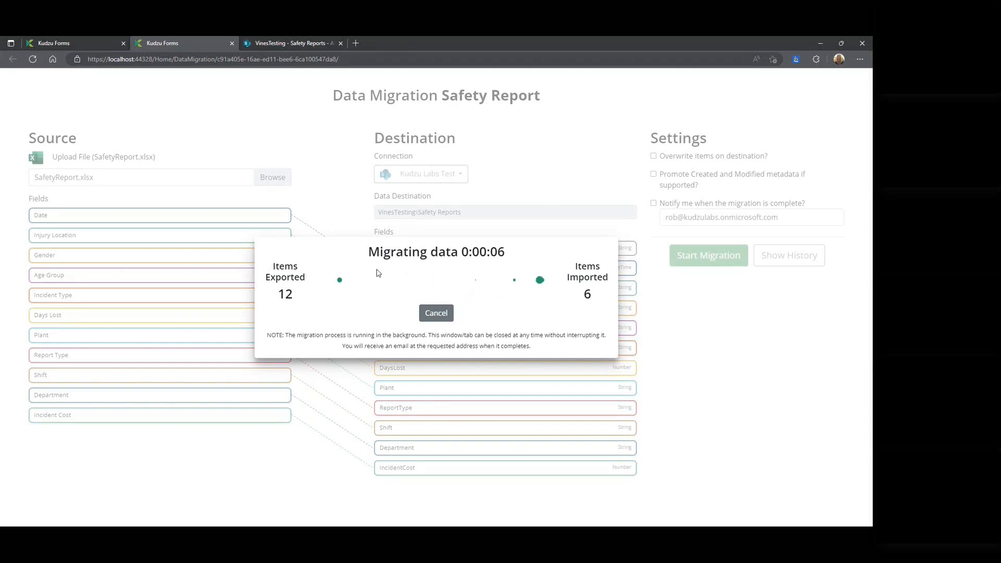
Switch to the Safety Reports list in SharePoint, reload it and look through the migrated items
{"action": "left_click", "coordinate": [278, 44]}
{"action": "left_click", "coordinate": [32, 60]}
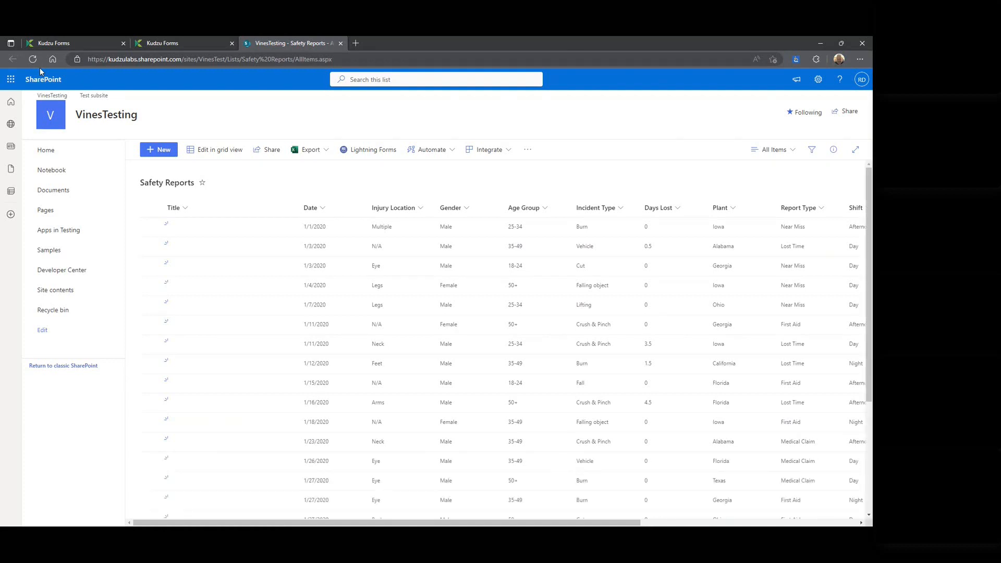
{"action": "scroll", "coordinate": [370, 203], "scroll_direction": "down", "scroll_amount": 1}
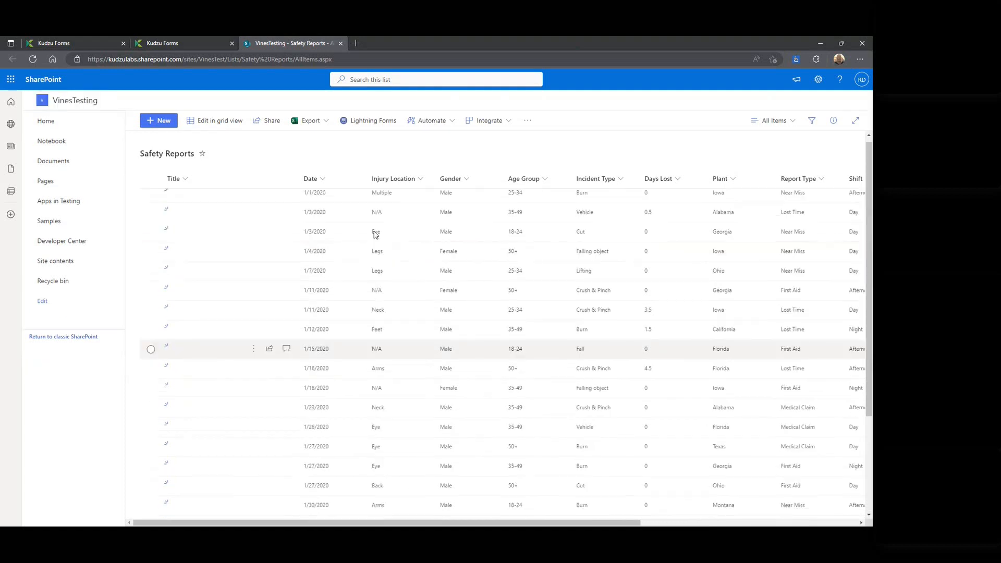
{"action": "scroll", "coordinate": [376, 235], "scroll_direction": "up", "scroll_amount": 1}
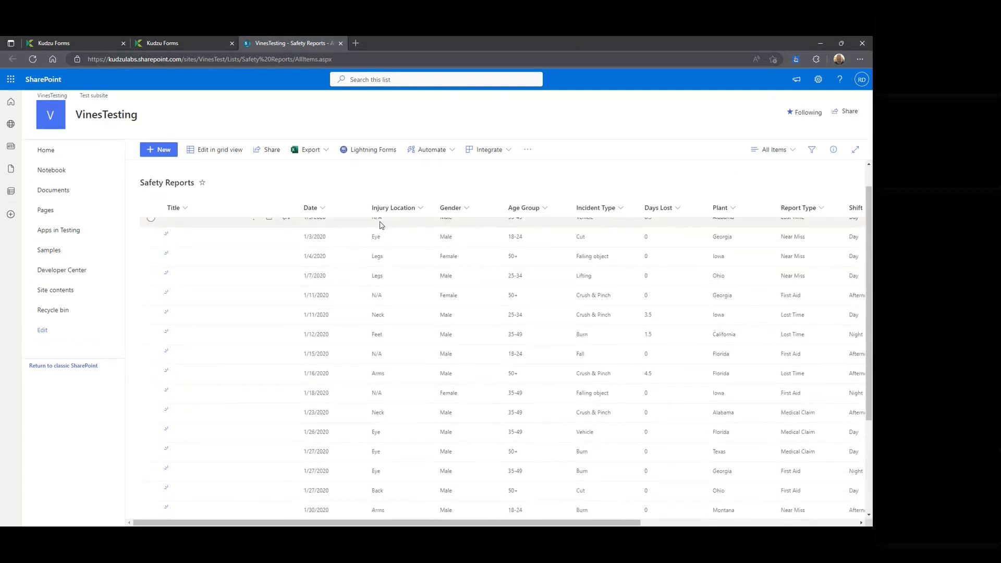
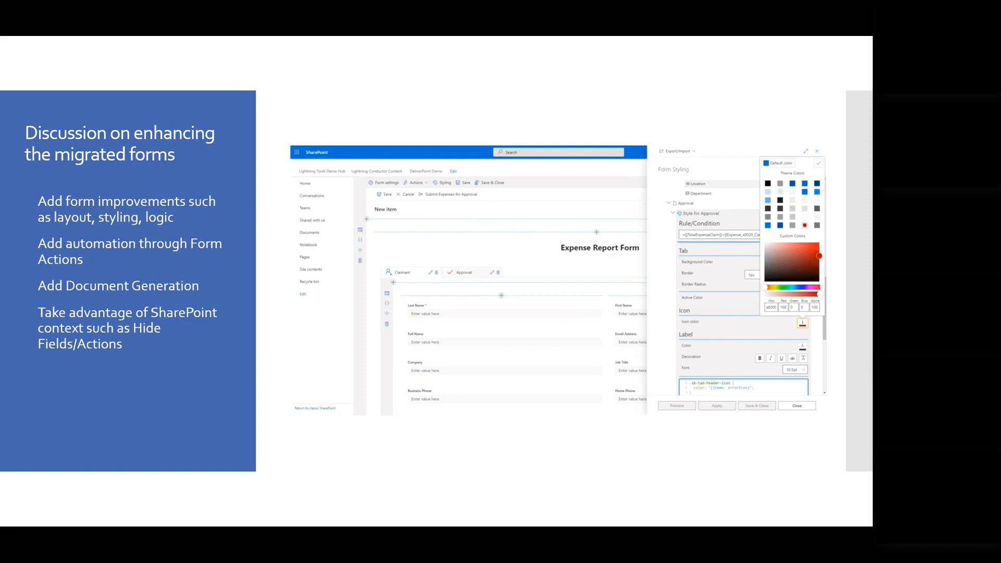
Open a new item form in the EmploymentApplications list and review its layout and the Position Applied For field
{"action": "left_click", "coordinate": [340, 221]}
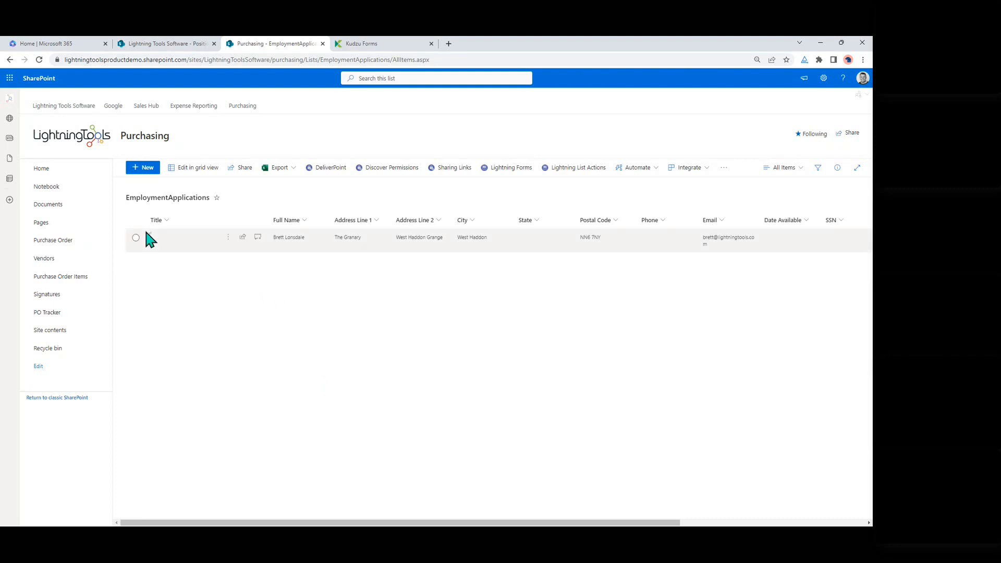
{"action": "left_click", "coordinate": [141, 172]}
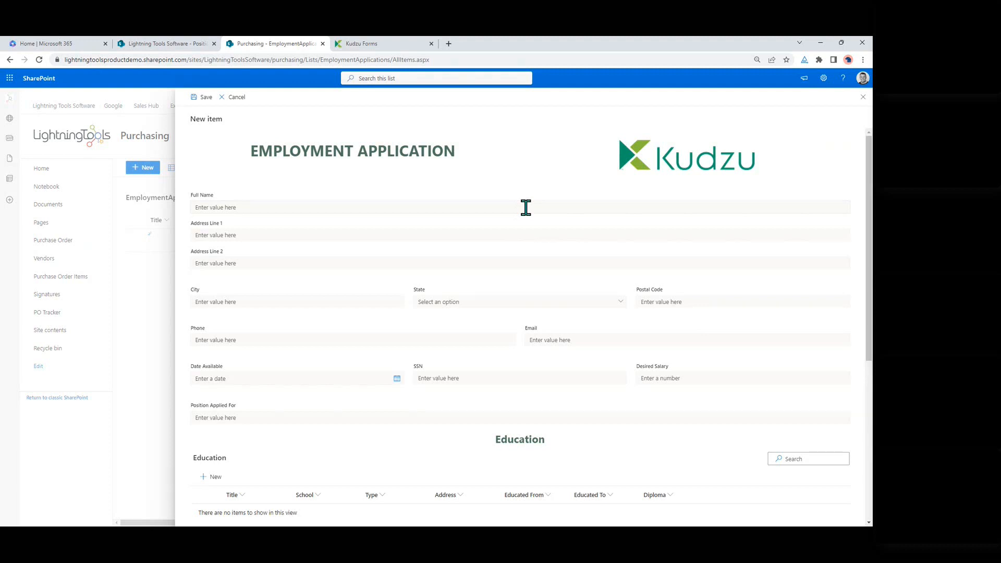
{"action": "scroll", "coordinate": [553, 225], "scroll_direction": "down", "scroll_amount": 5}
{"action": "scroll", "coordinate": [554, 220], "scroll_direction": "up", "scroll_amount": 5}
{"action": "left_click", "coordinate": [256, 417]}
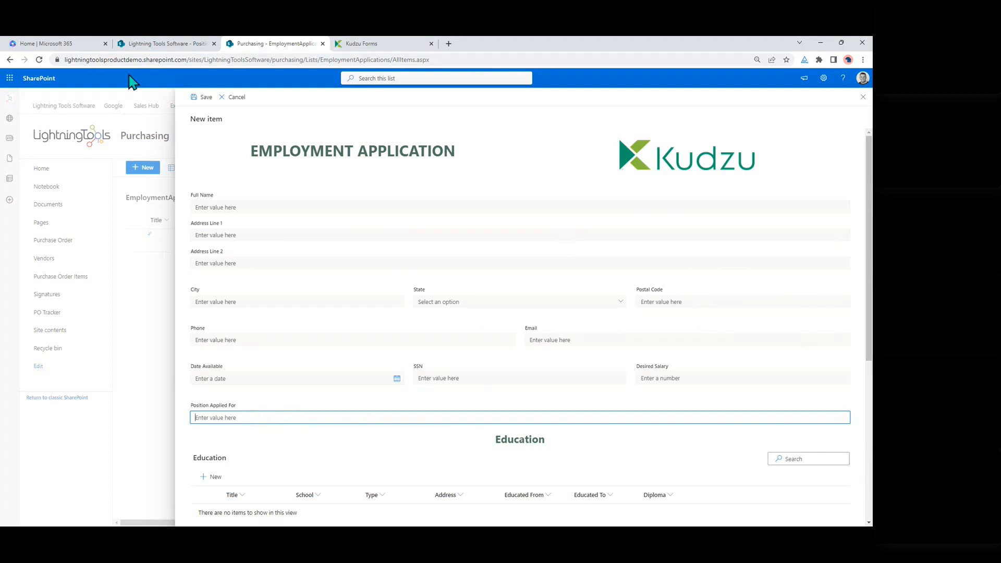
Check the job titles in the Positions list, and return to the new employment application and cancel it
{"action": "left_click", "coordinate": [156, 44]}
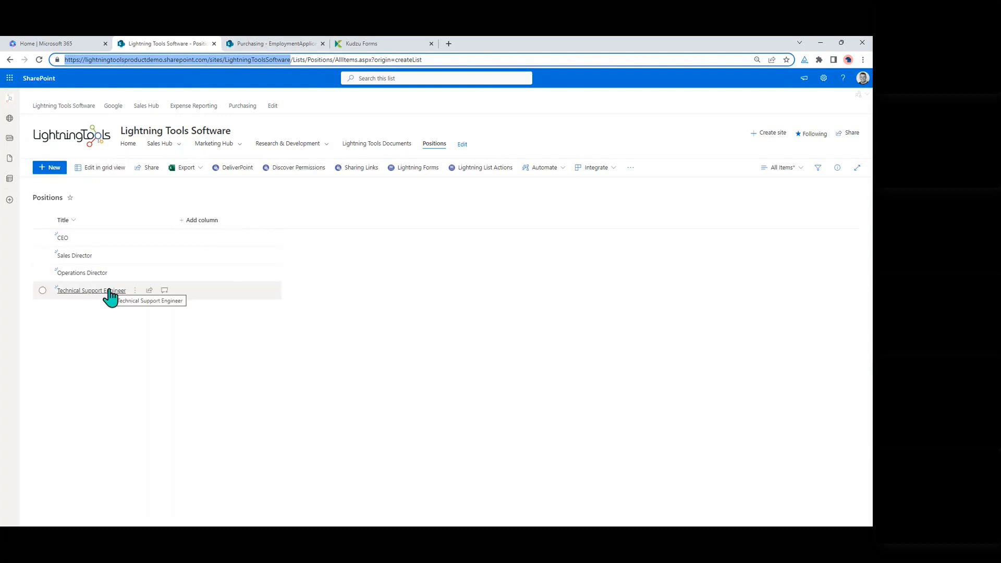
{"action": "left_click", "coordinate": [261, 44]}
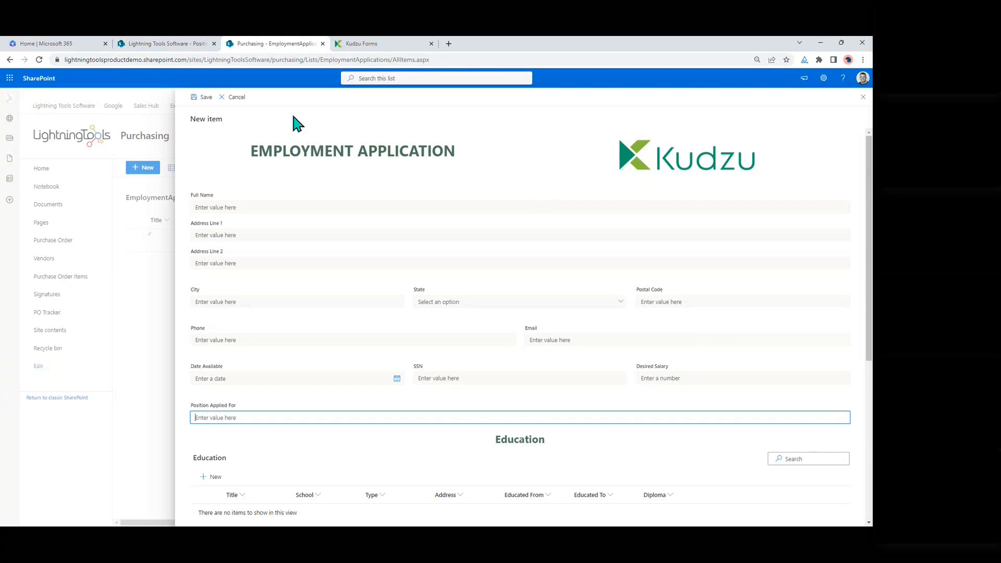
{"action": "left_click", "coordinate": [238, 98]}
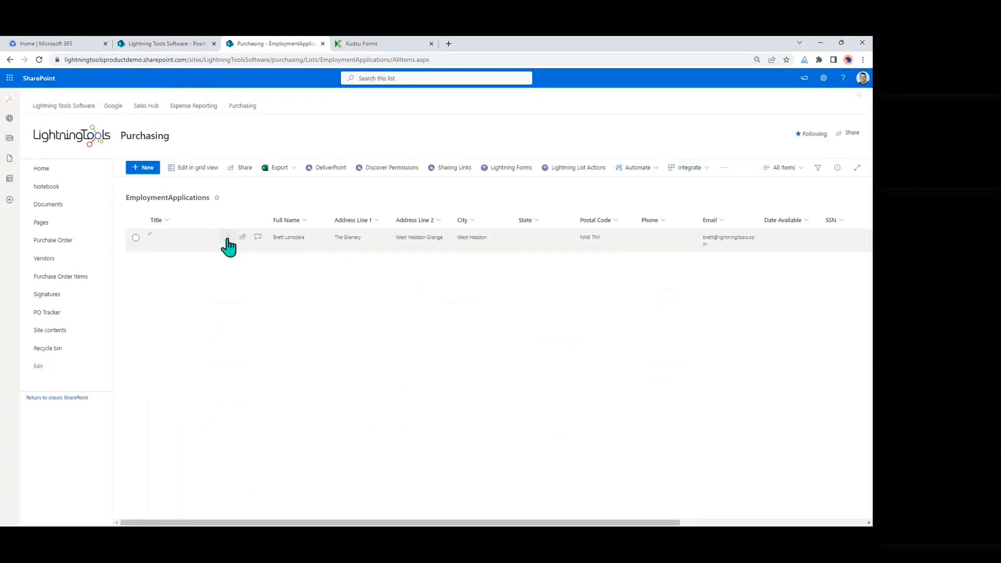
Open the existing item in EmploymentApplications for editing and generate its printable Word document
{"action": "left_click", "coordinate": [228, 237]}
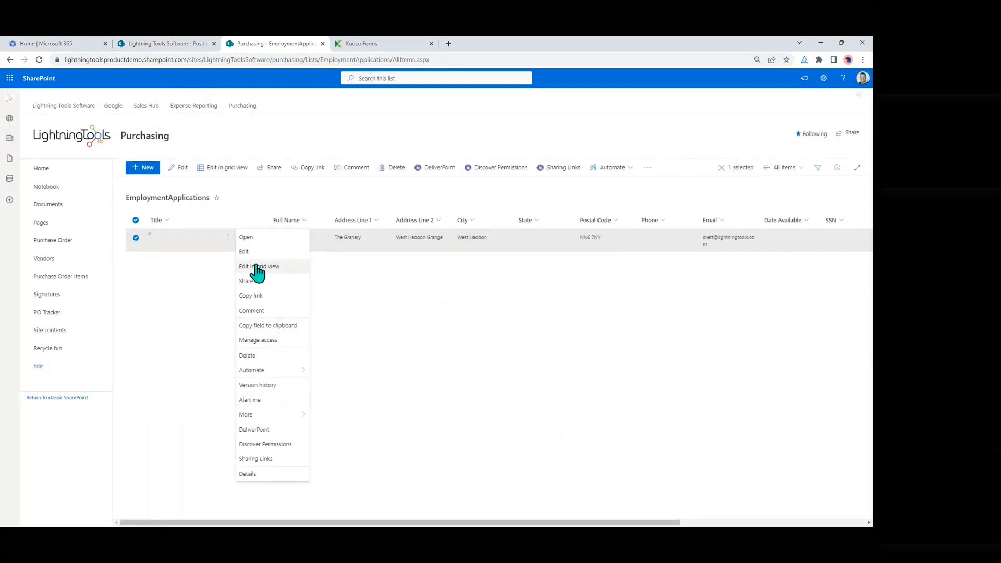
{"action": "left_click", "coordinate": [247, 253]}
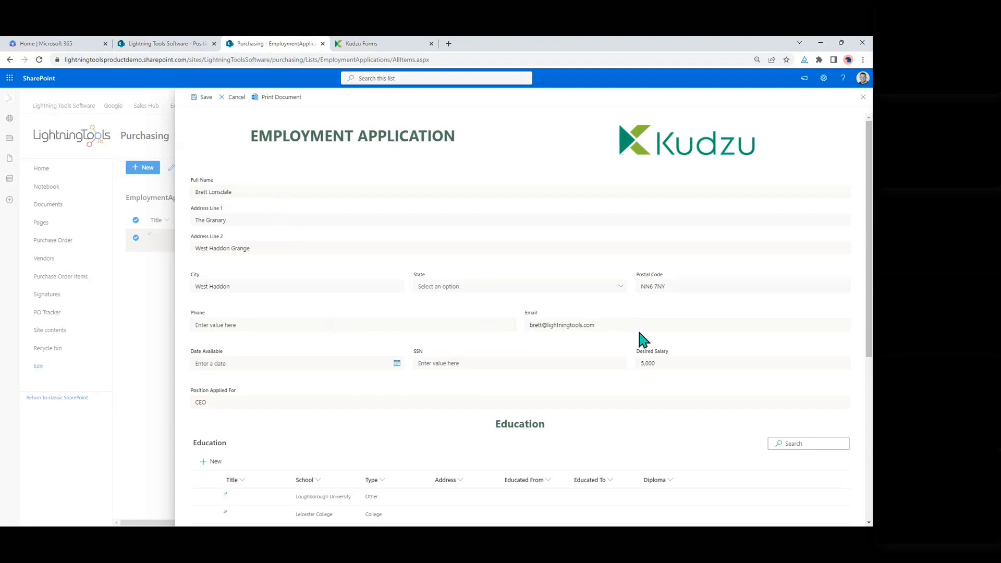
{"action": "left_click", "coordinate": [273, 103]}
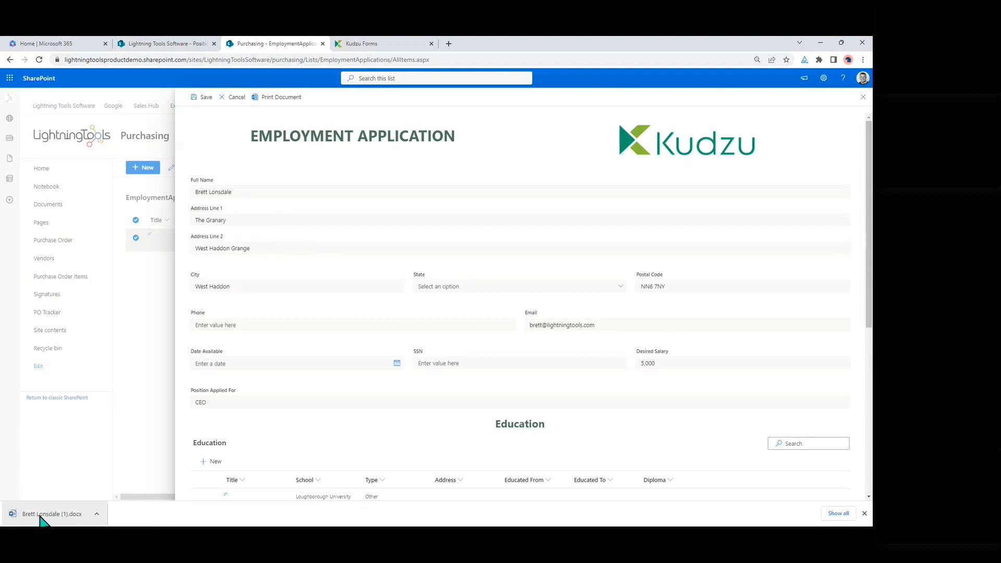
Open the downloaded employment application summary in Word, review it and return to the SharePoint form
{"action": "left_click", "coordinate": [65, 516]}
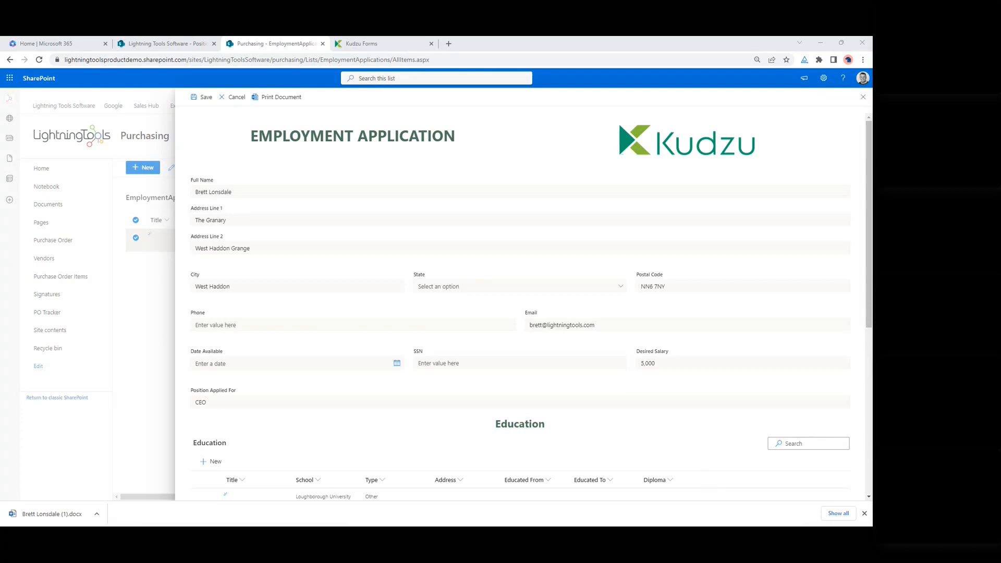
{"action": "left_click_drag", "start_coordinate": [365, 525], "coordinate": [725, 101]}
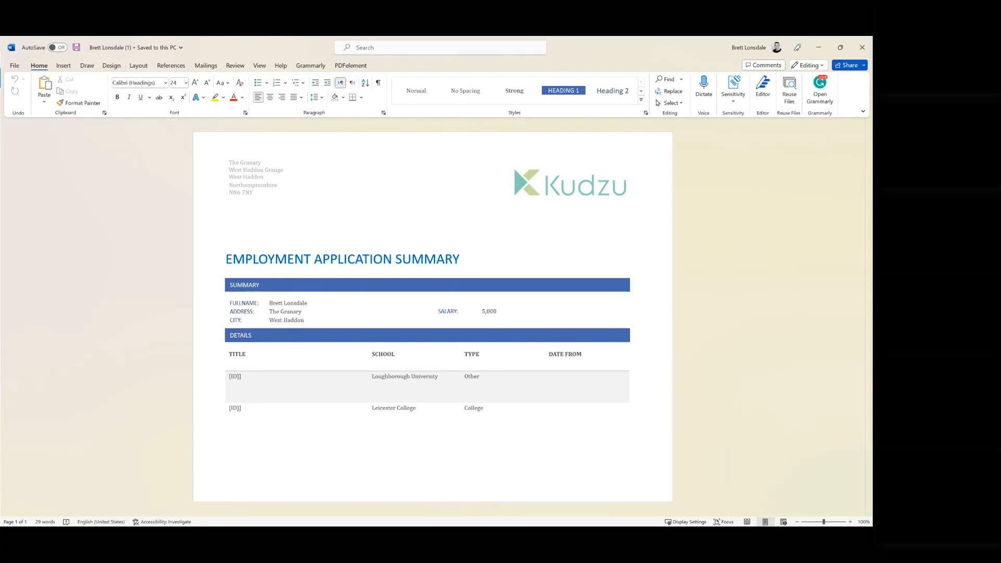
{"action": "key", "text": "alt+Tab"}
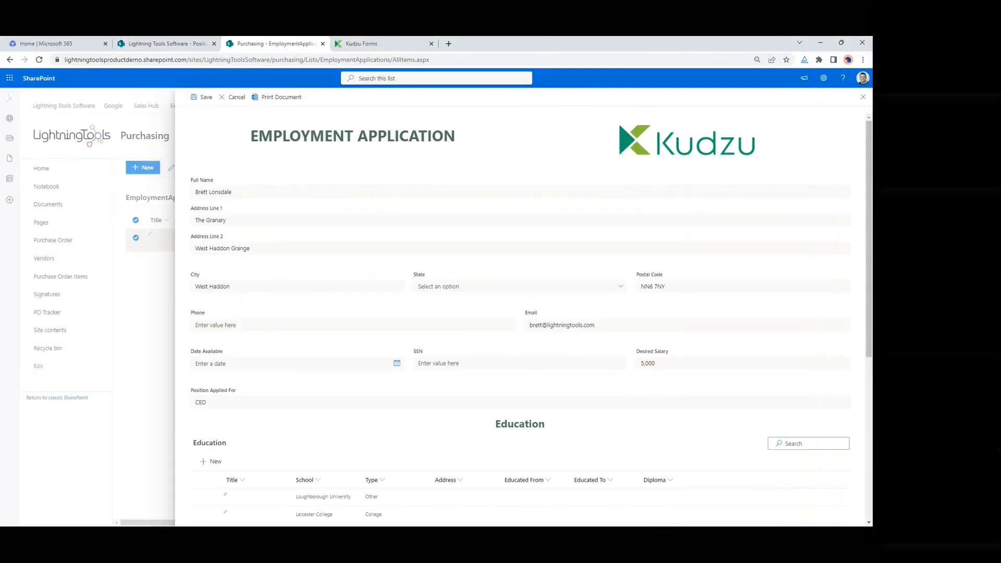
Check the generated employment application summary in Word again, return to SharePoint and cancel the open item form
{"action": "key", "text": "alt+Tab"}
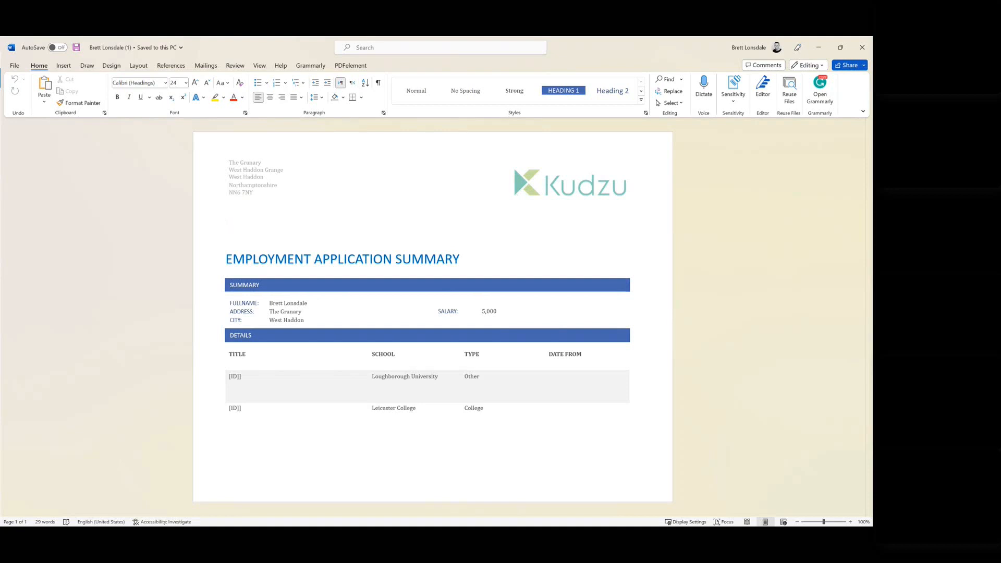
{"action": "key", "text": "alt+Tab"}
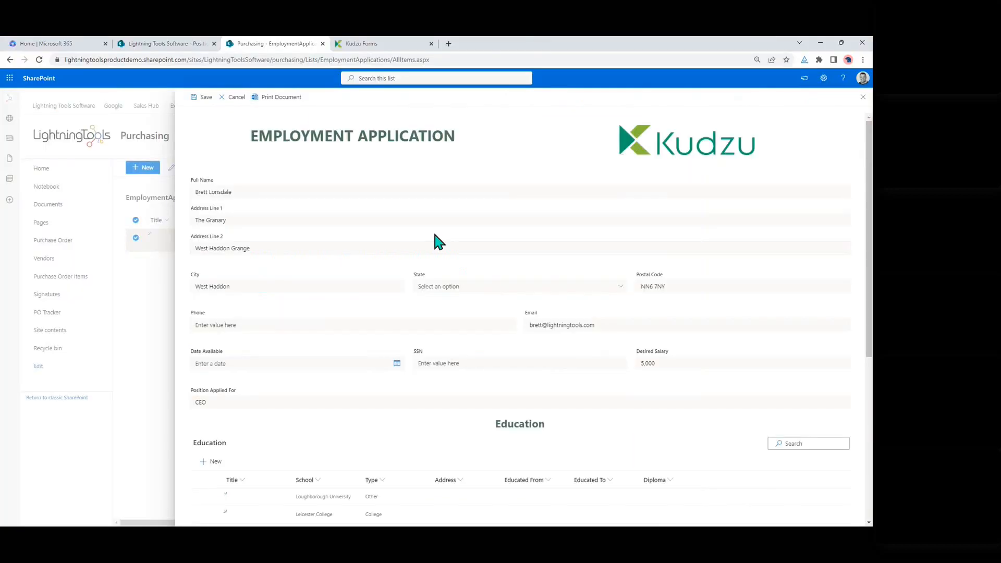
{"action": "left_click", "coordinate": [232, 97]}
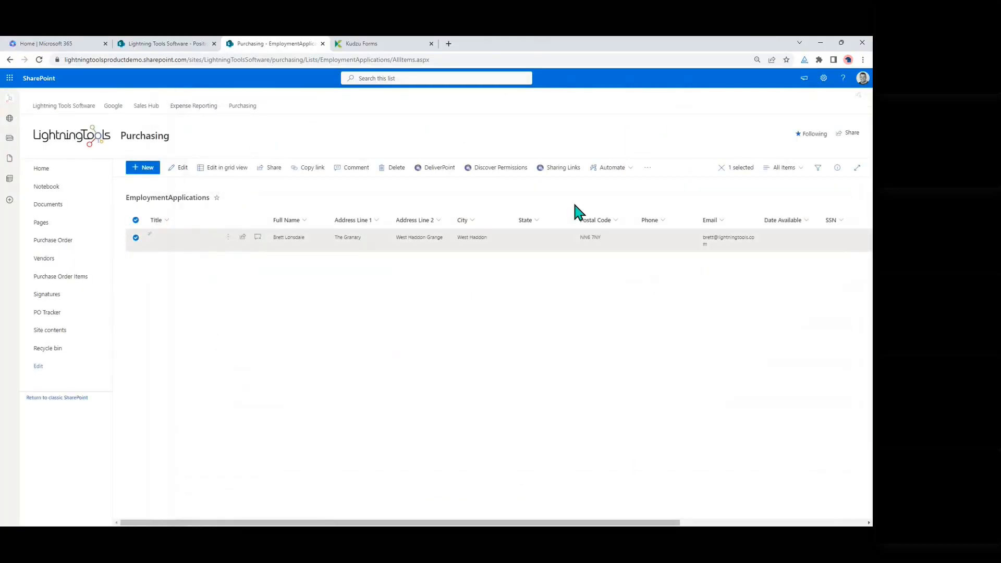
Deselect the list item and open the EmploymentApplications edit form, EditForm.aspx, for customization in Lightning Forms
{"action": "left_click", "coordinate": [617, 317]}
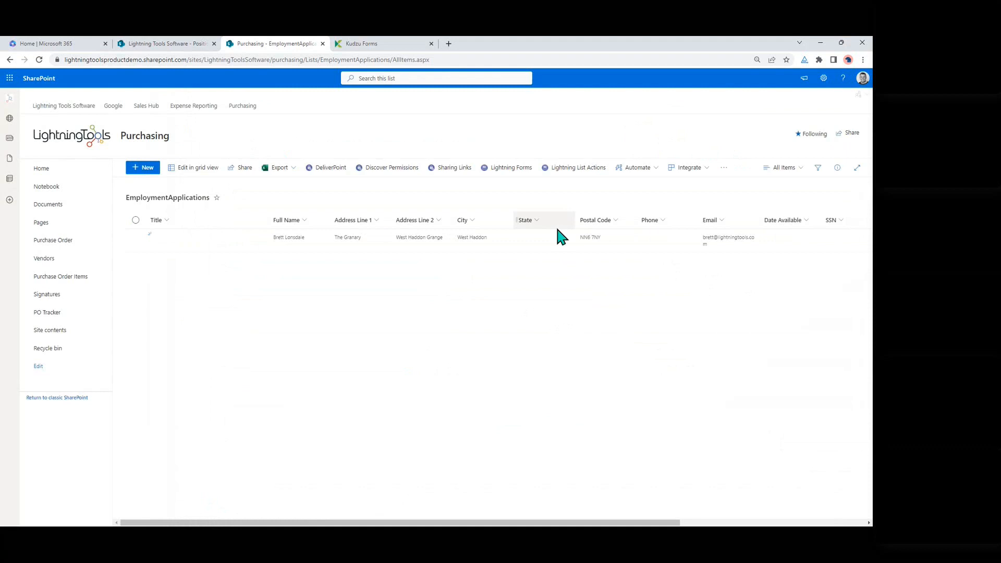
{"action": "left_click", "coordinate": [507, 167]}
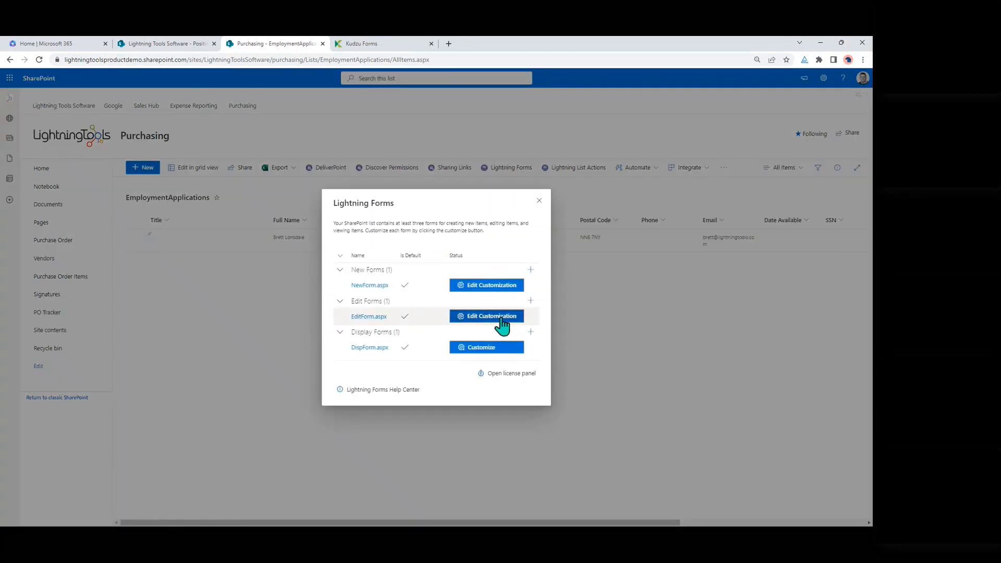
{"action": "left_click", "coordinate": [501, 320]}
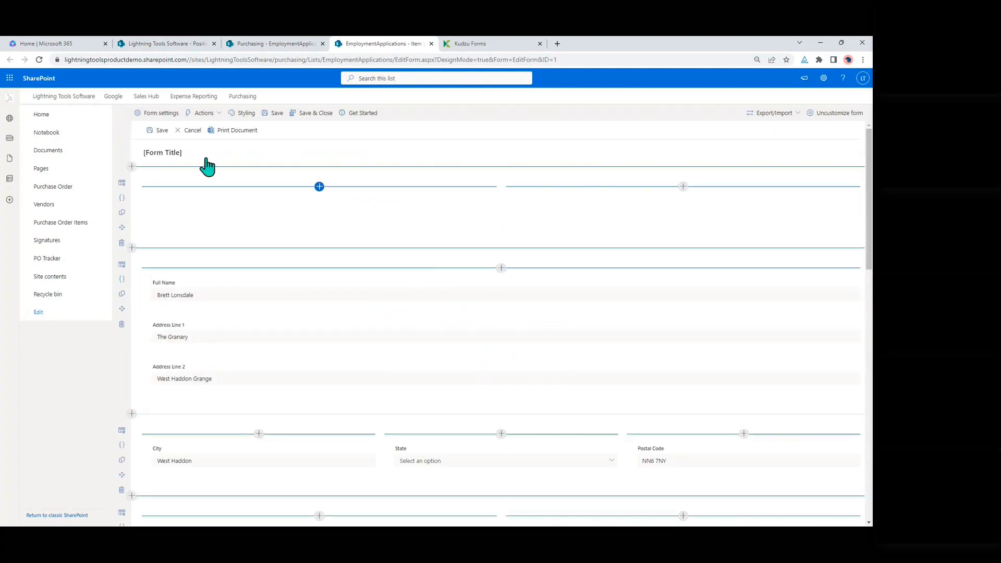
Open the action configuration of the form's Print Document command and examine the settings of its Generate document action
{"action": "left_click", "coordinate": [207, 113]}
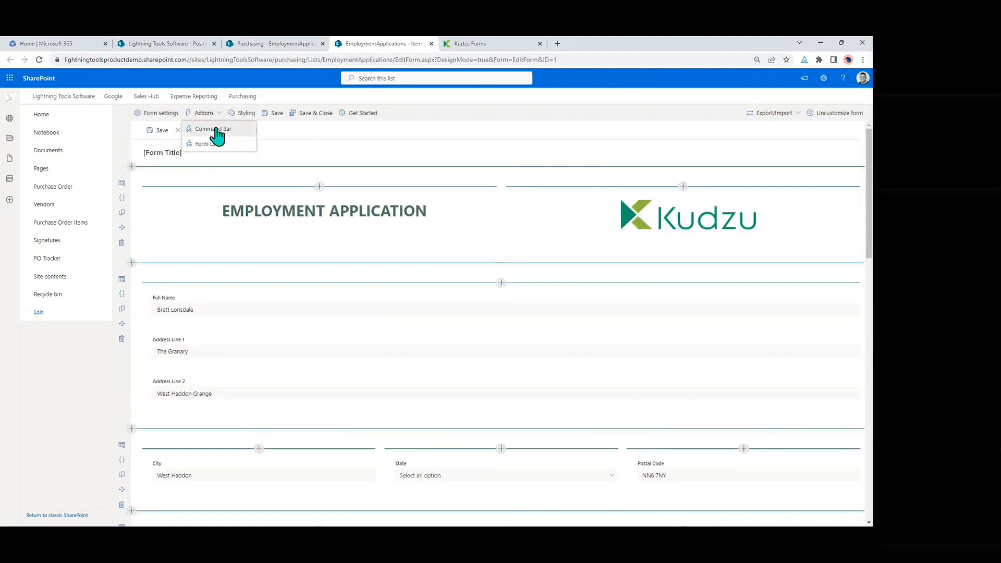
{"action": "left_click", "coordinate": [217, 135]}
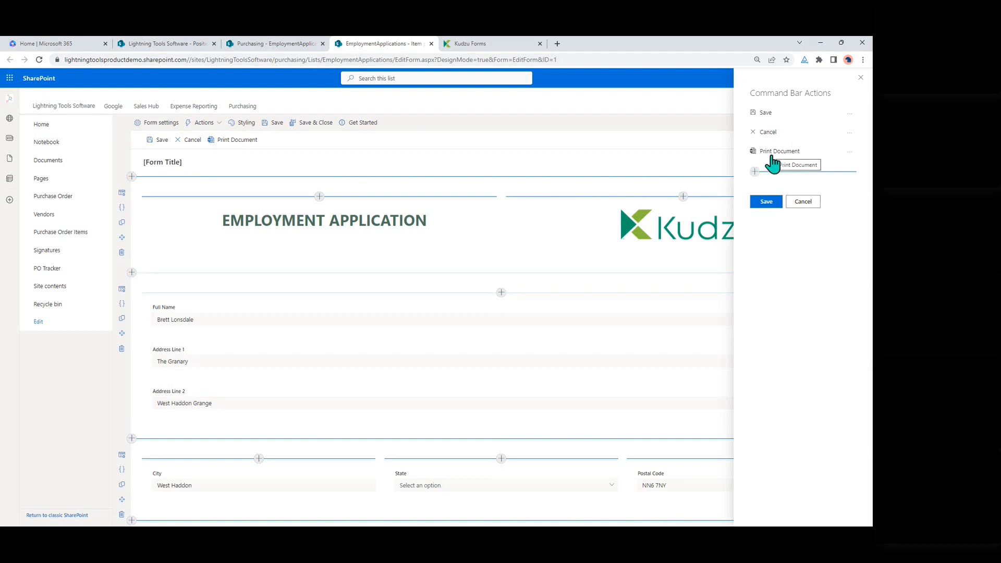
{"action": "left_click", "coordinate": [848, 153]}
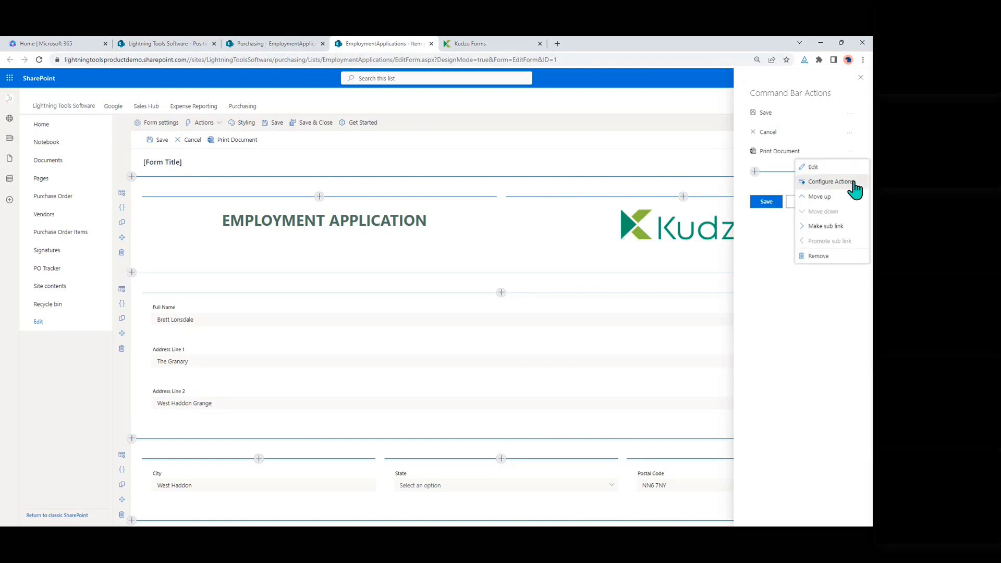
{"action": "left_click", "coordinate": [849, 182]}
{"action": "left_click", "coordinate": [256, 160]}
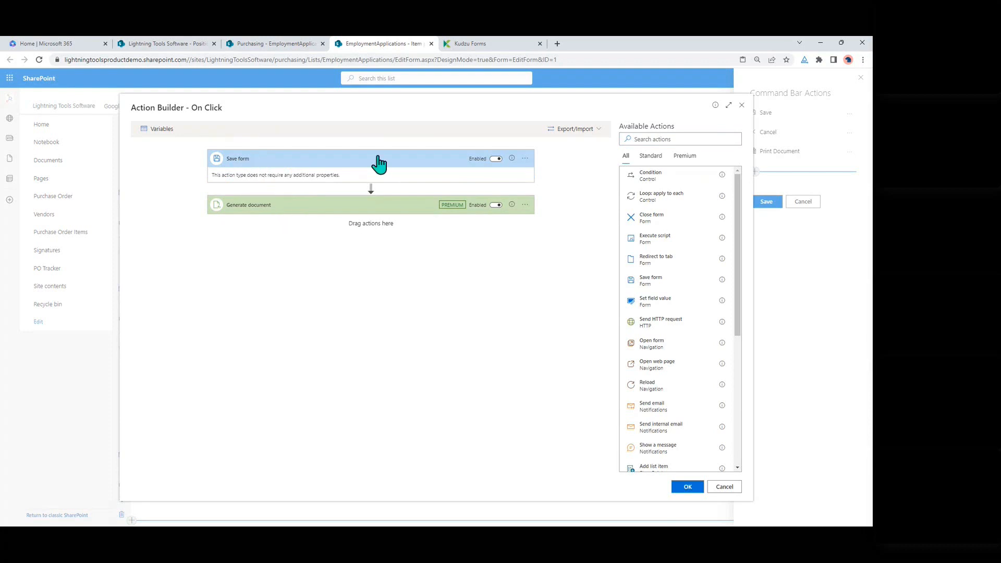
{"action": "left_click", "coordinate": [361, 209]}
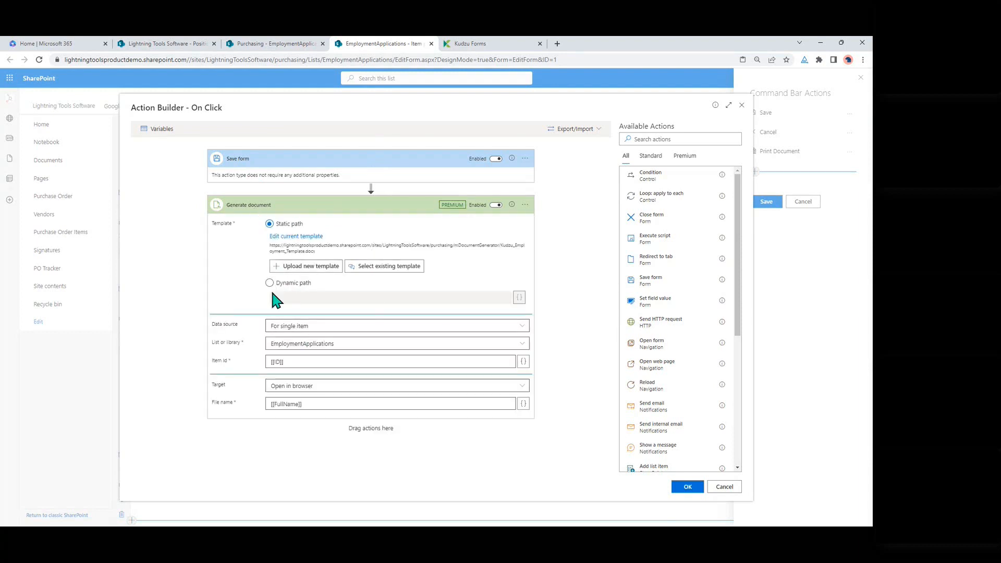
Open the current Kudzu_Employment_Template in Word, review its placeholders, close it and minimize the generated summary document
{"action": "left_click", "coordinate": [309, 237]}
{"action": "left_click", "coordinate": [510, 137]}
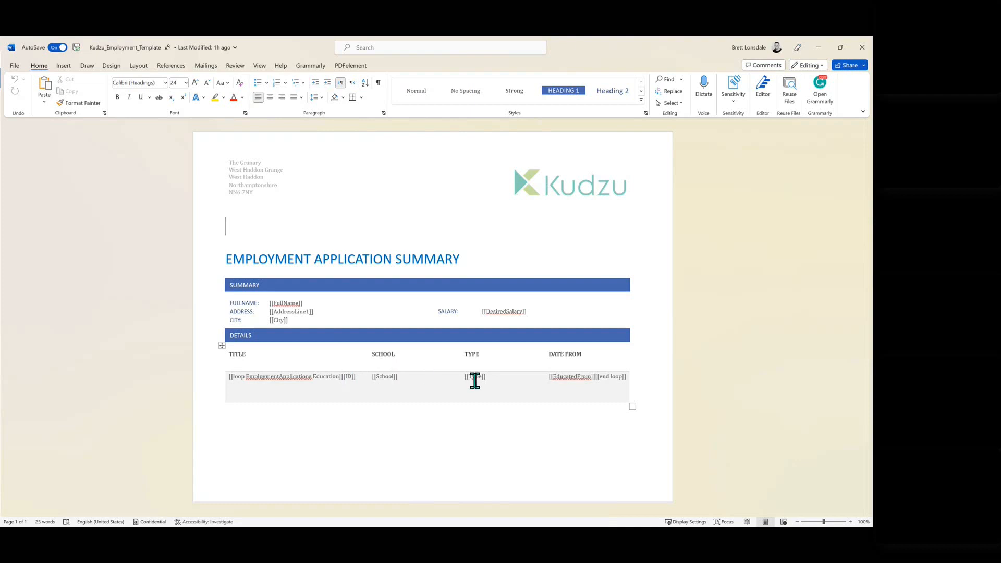
{"action": "left_click", "coordinate": [862, 48]}
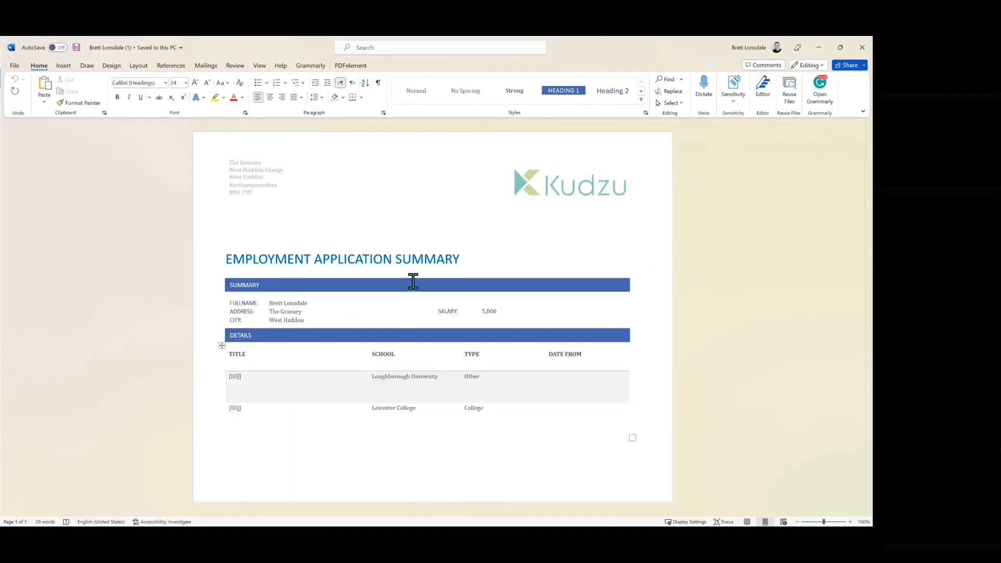
{"action": "left_click", "coordinate": [820, 48]}
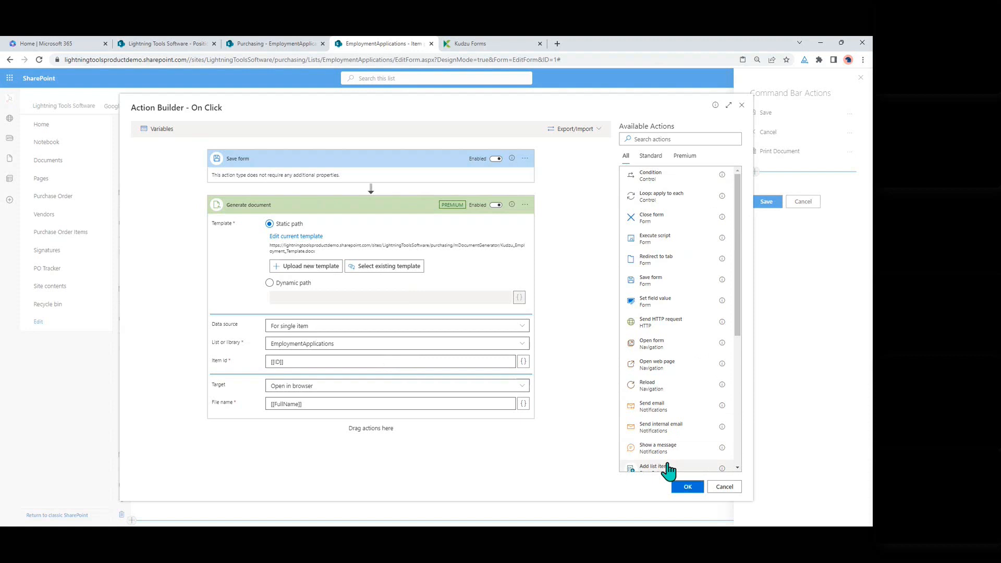
Cancel the Print Document action configuration and the command bar editing, and save and close the edit form design
{"action": "left_click", "coordinate": [726, 487]}
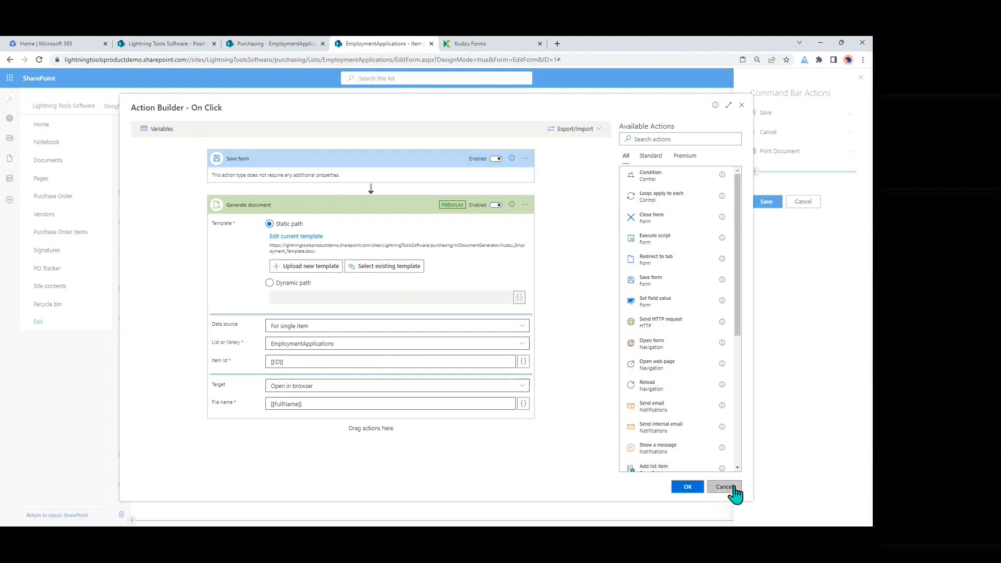
{"action": "left_click", "coordinate": [803, 201]}
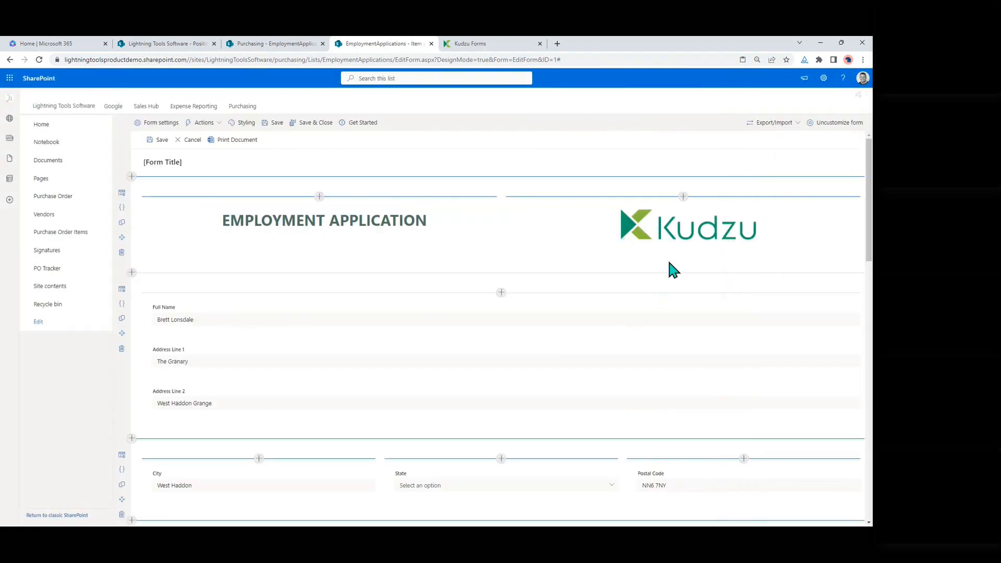
{"action": "left_click", "coordinate": [313, 123]}
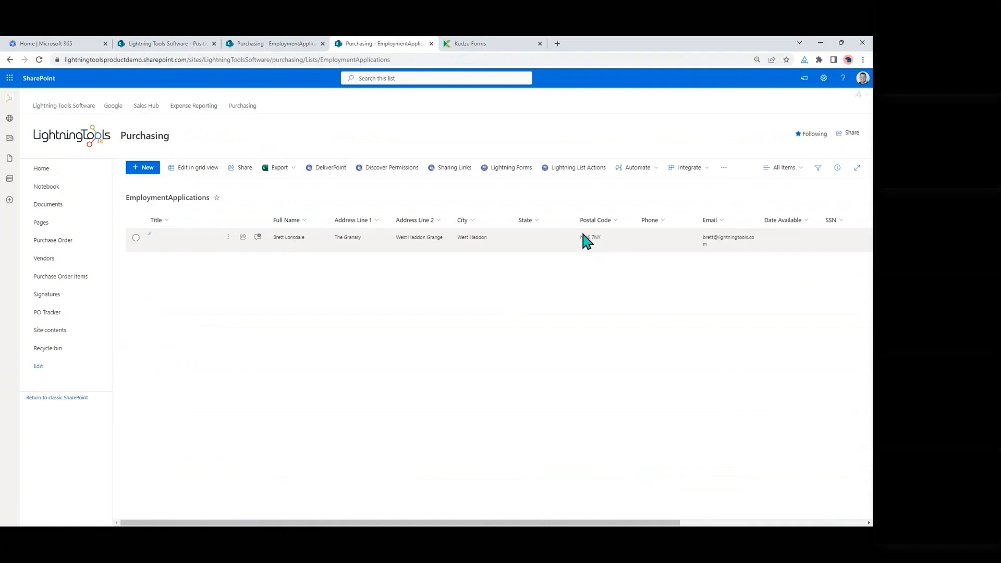
Reopen the EditForm.aspx customization and bring up its command bar actions
{"action": "left_click", "coordinate": [504, 169]}
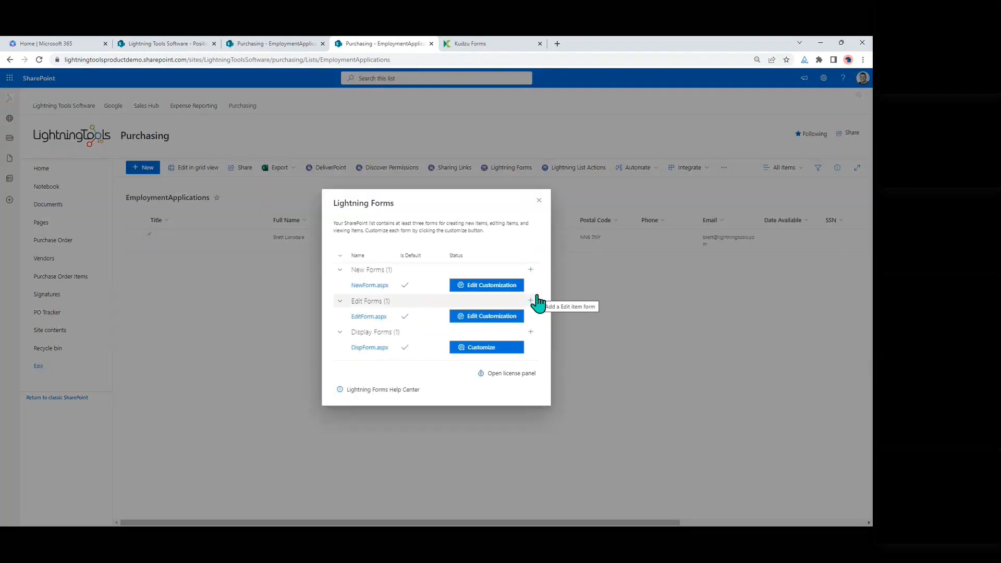
{"action": "left_click", "coordinate": [476, 316]}
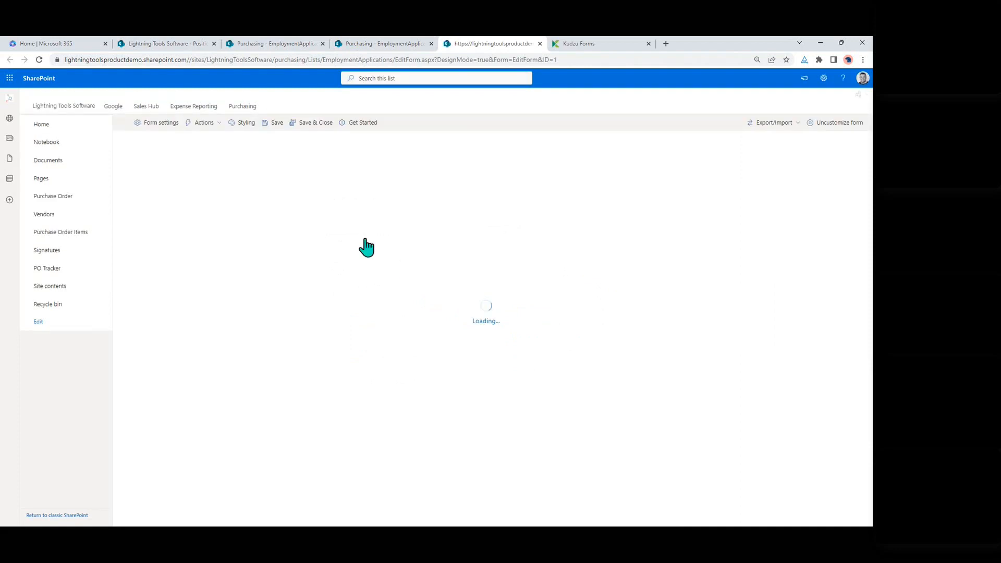
{"action": "left_click", "coordinate": [197, 127]}
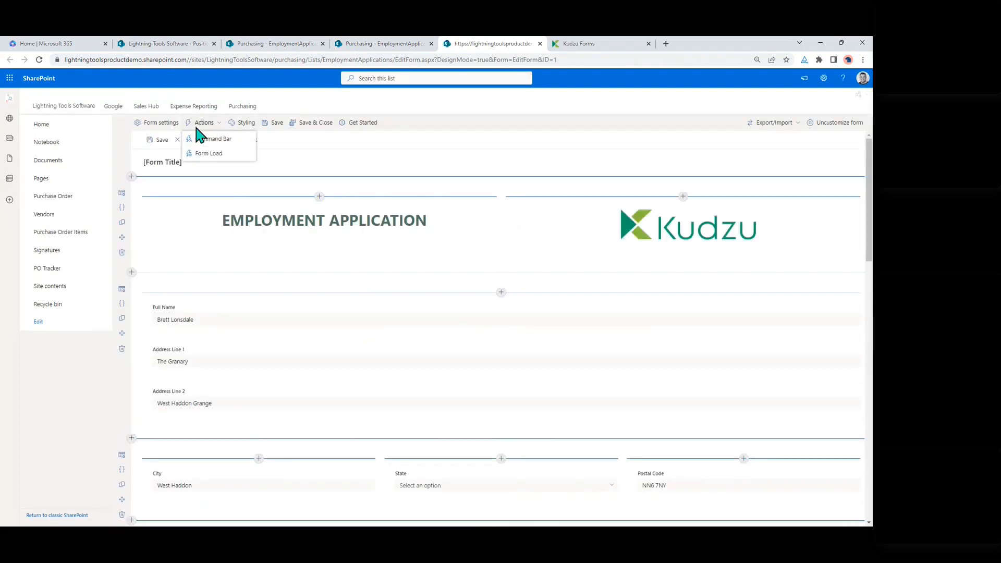
{"action": "left_click", "coordinate": [208, 140]}
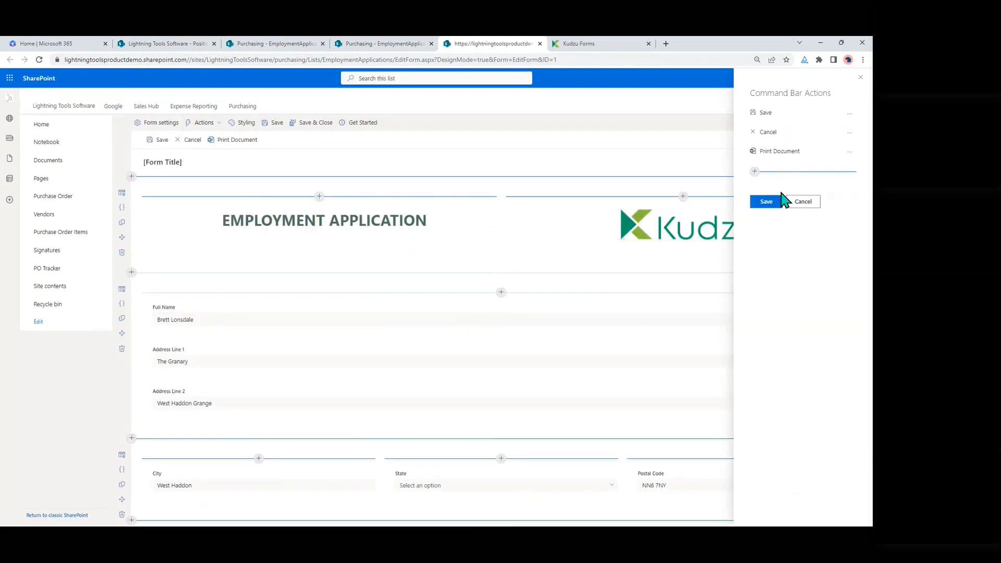
Add a new command bar action named "Invite Candidate to Interview" and give it the format painter icon, searching icons for "inte"
{"action": "left_click", "coordinate": [755, 171]}
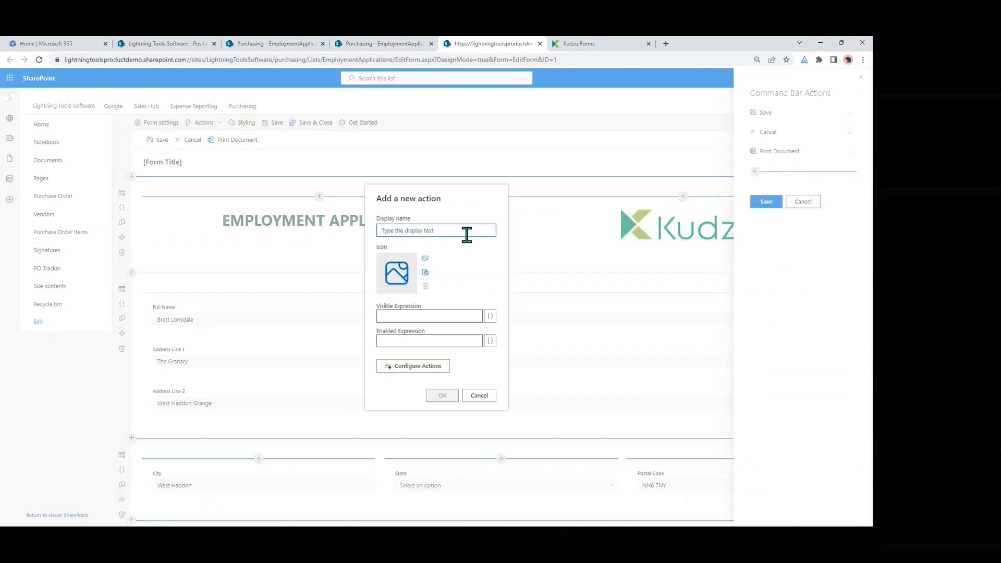
{"action": "type", "text": "Invite"}
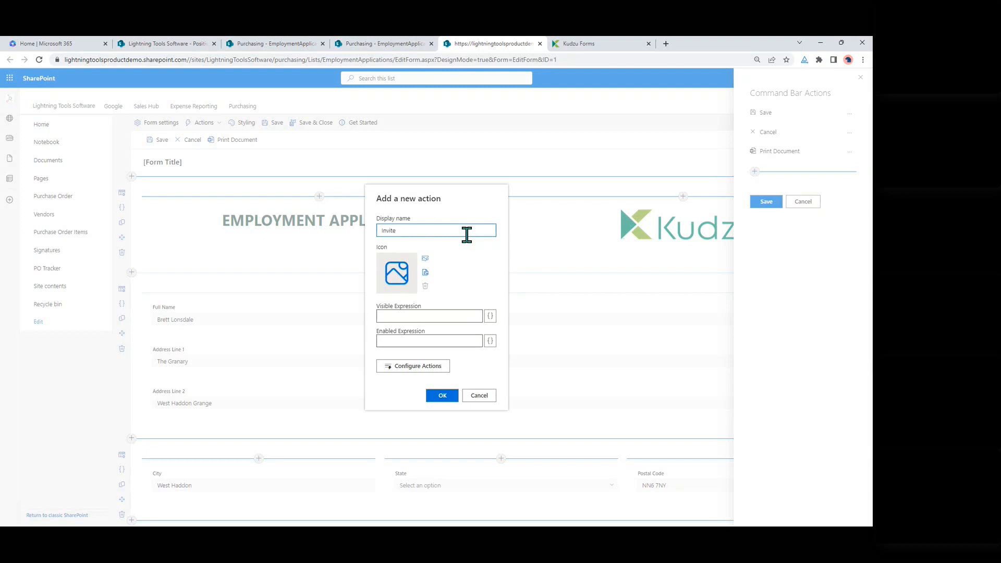
{"action": "type", "text": " Candidate to Interview"}
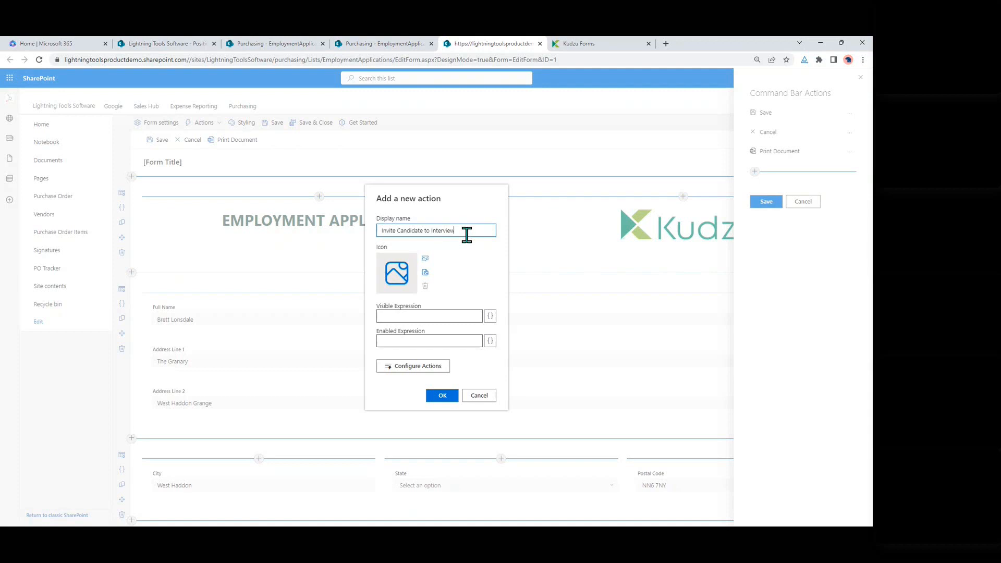
{"action": "left_click", "coordinate": [425, 261]}
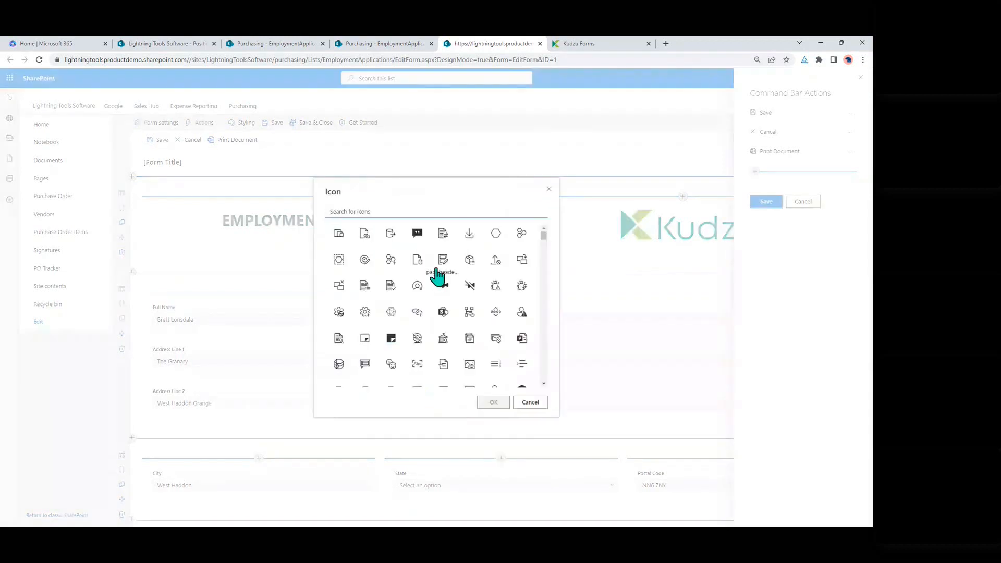
{"action": "type", "text": "inte"}
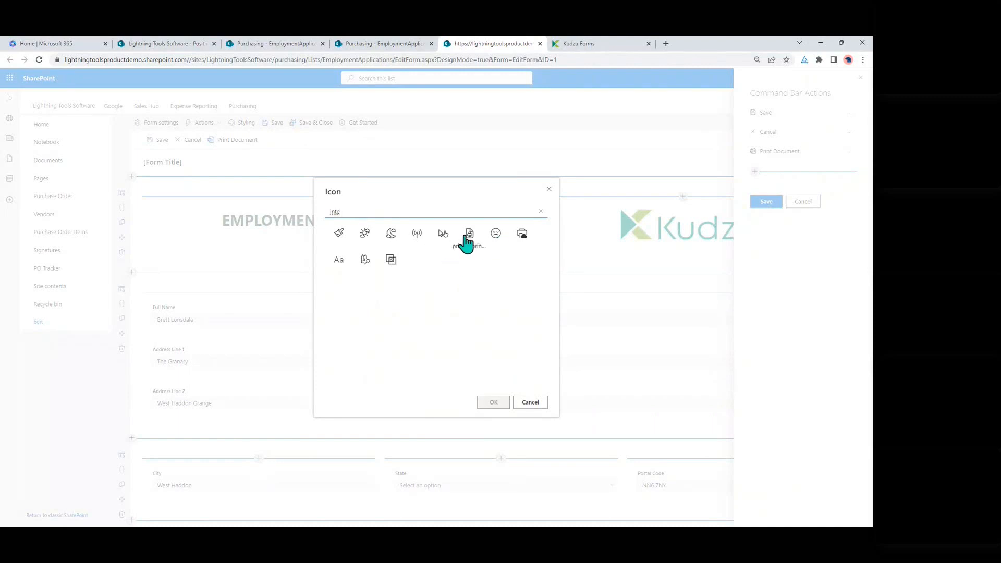
{"action": "left_click", "coordinate": [339, 234]}
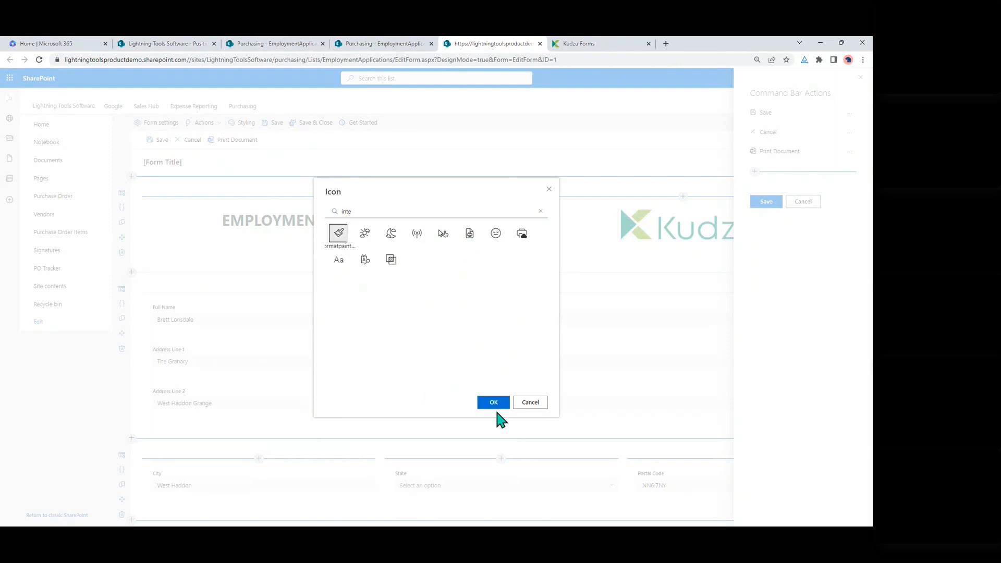
{"action": "left_click", "coordinate": [495, 403]}
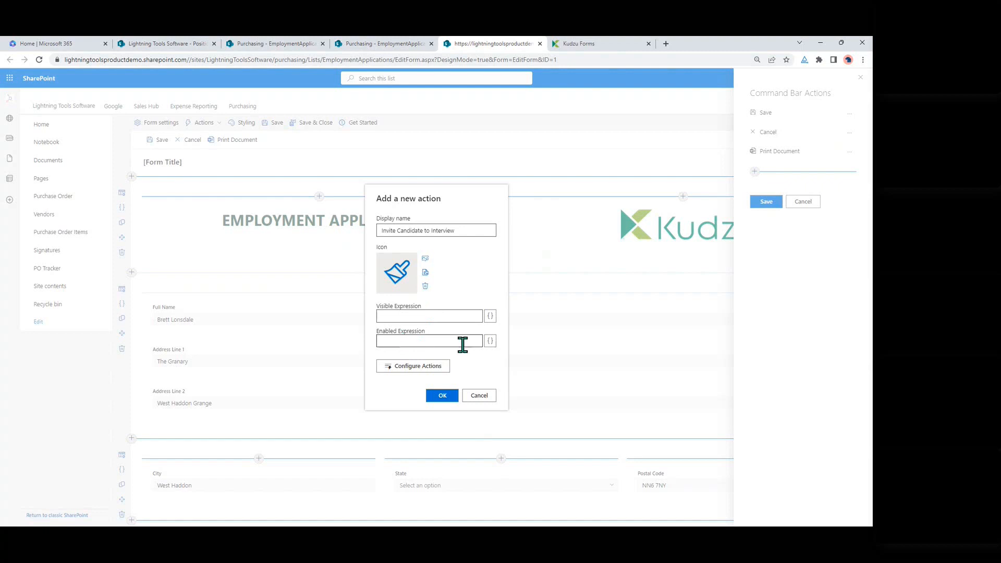
Draft an enabled condition for the new action using the user's IsMemberOfGroup placeholder with the group 'Hiring Managers'
{"action": "left_click", "coordinate": [490, 341]}
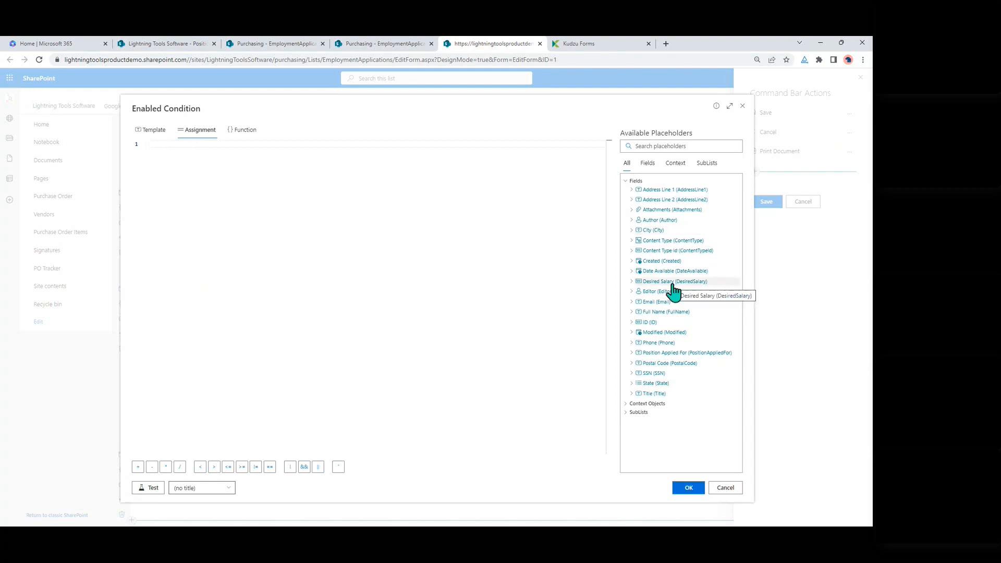
{"action": "left_click", "coordinate": [626, 403]}
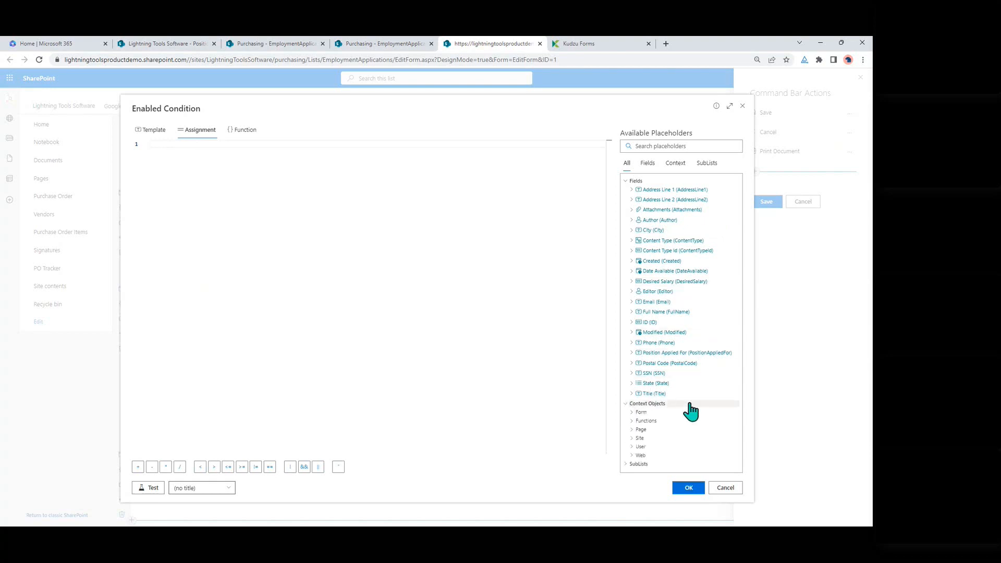
{"action": "left_click", "coordinate": [647, 448]}
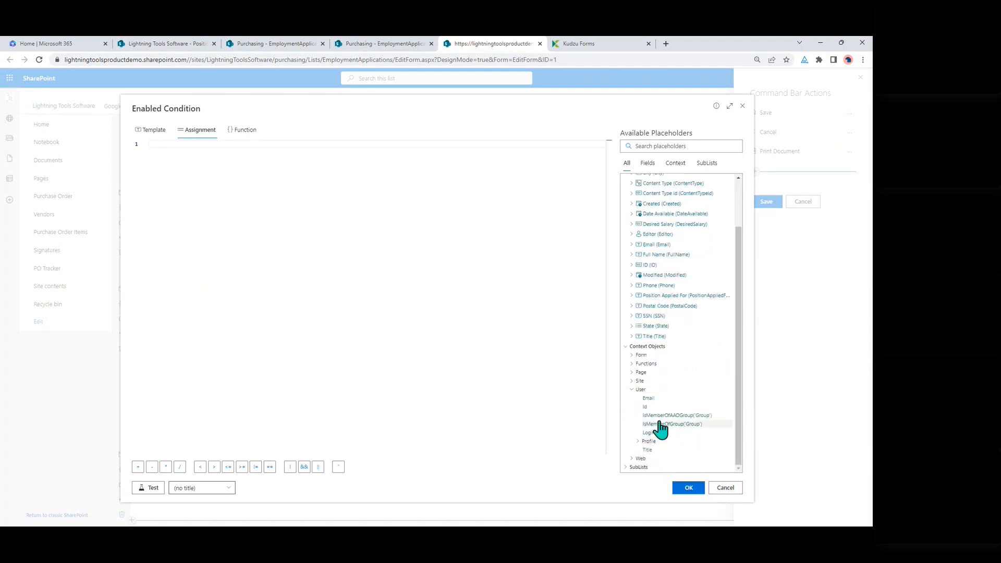
{"action": "double_click", "coordinate": [666, 425]}
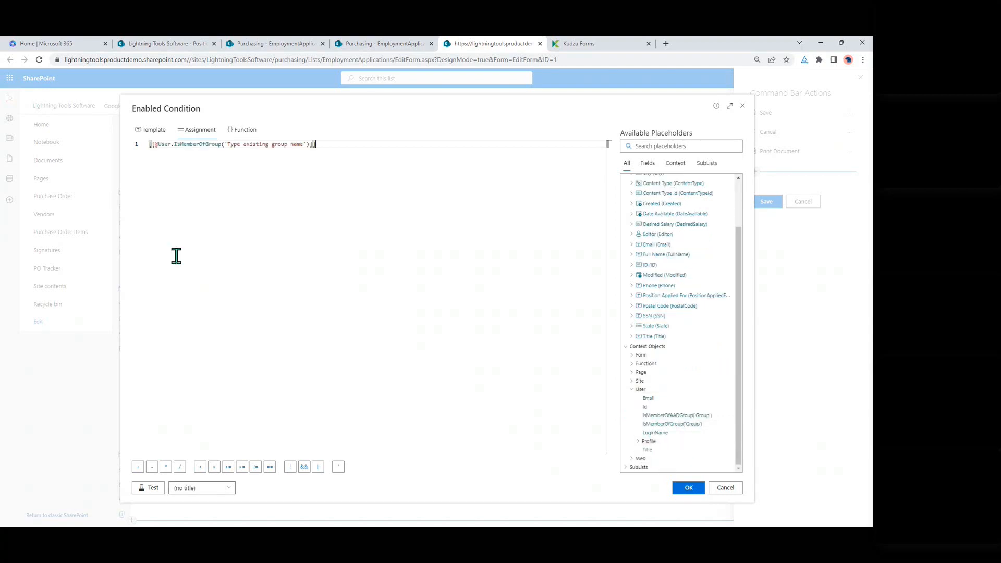
{"action": "left_click_drag", "start_coordinate": [227, 145], "coordinate": [305, 144]}
{"action": "type", "text": "Hiring Managers"}
Test the Hiring Managers group condition against the (no title) item and cancel the condition
{"action": "left_click", "coordinate": [350, 223]}
{"action": "left_click", "coordinate": [217, 491]}
{"action": "left_click", "coordinate": [216, 502]}
{"action": "left_click", "coordinate": [156, 486]}
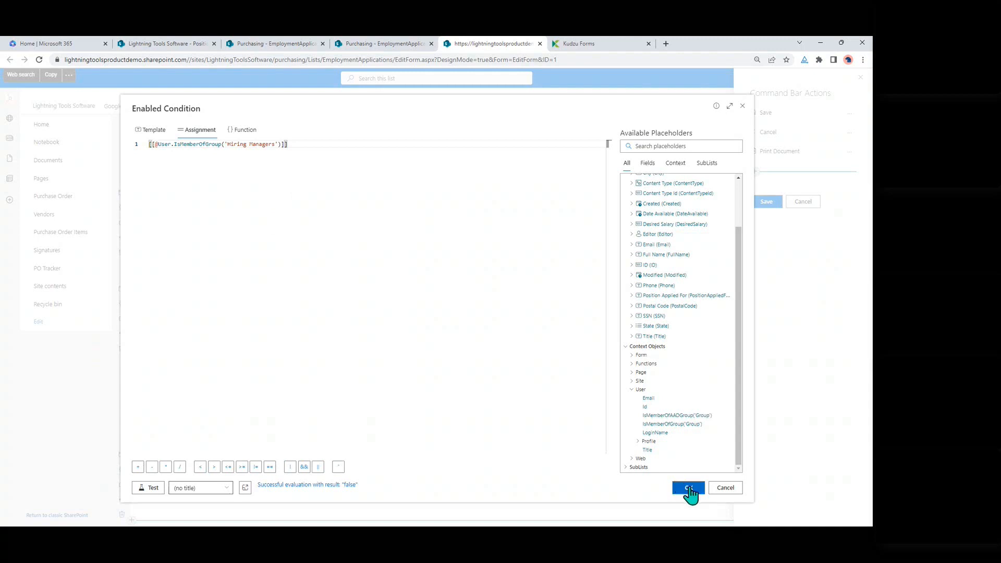
{"action": "left_click", "coordinate": [726, 489]}
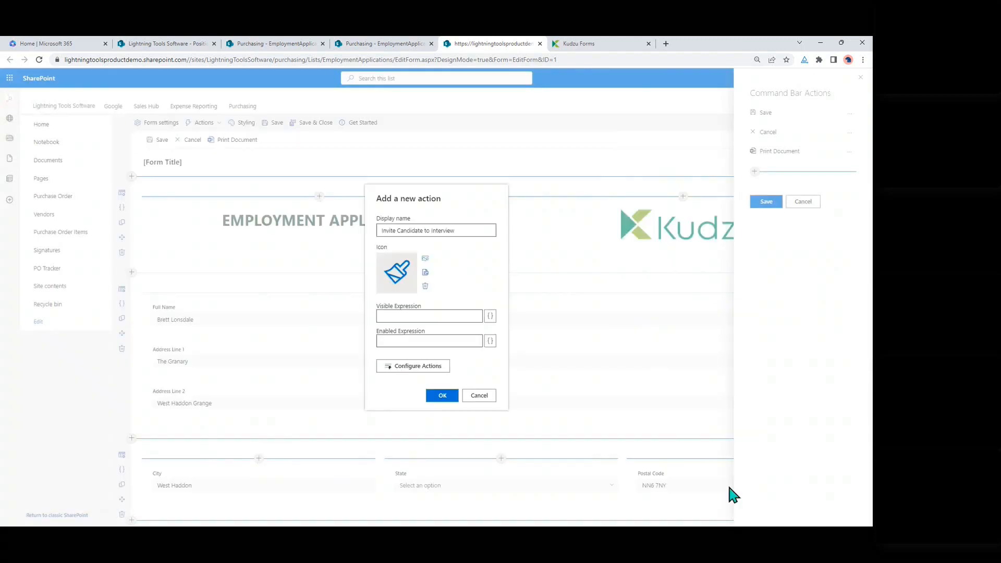
Configure the new command's click actions by adding a Save form action followed by a Send email action
{"action": "left_click", "coordinate": [417, 367]}
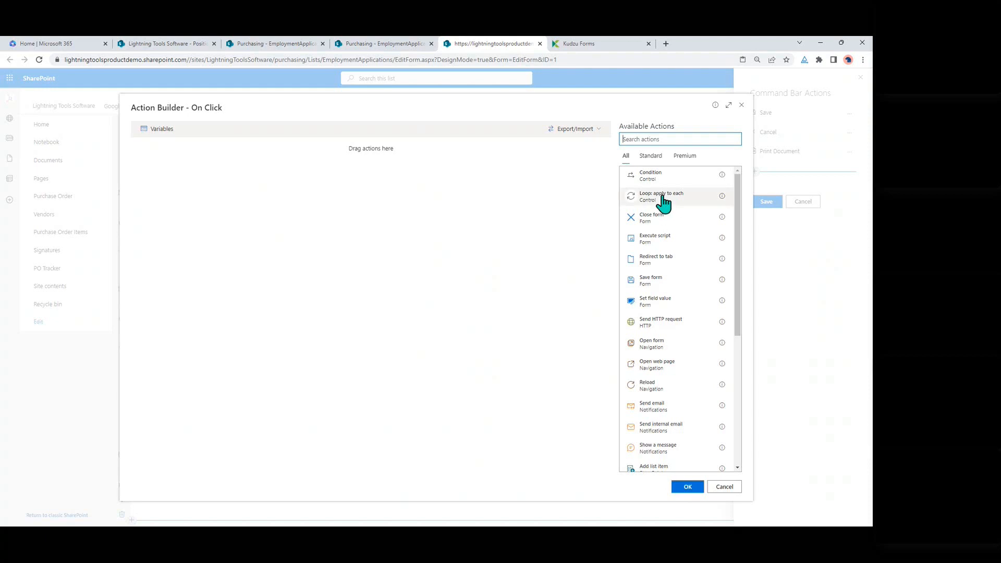
{"action": "left_click", "coordinate": [662, 285]}
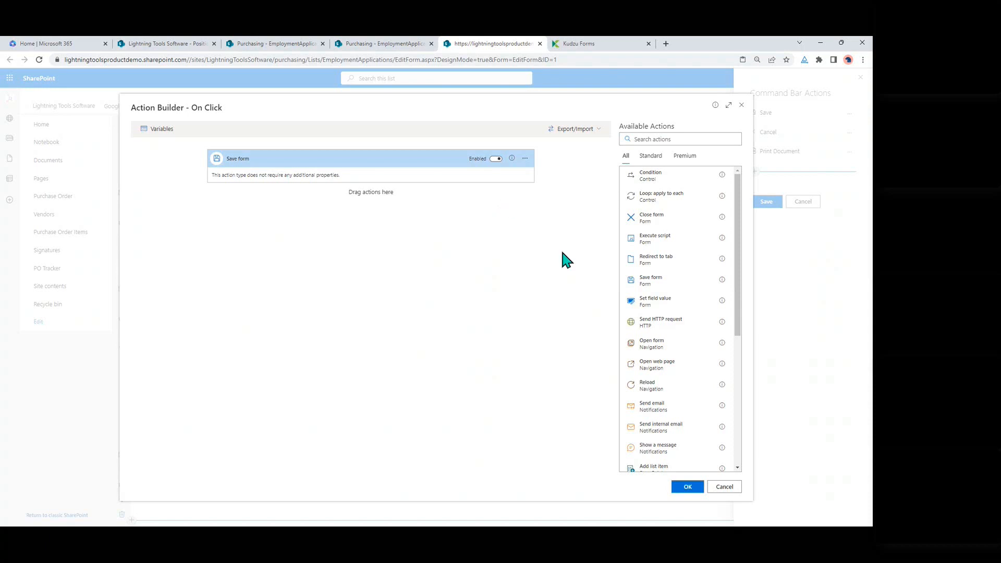
{"action": "left_click", "coordinate": [671, 409]}
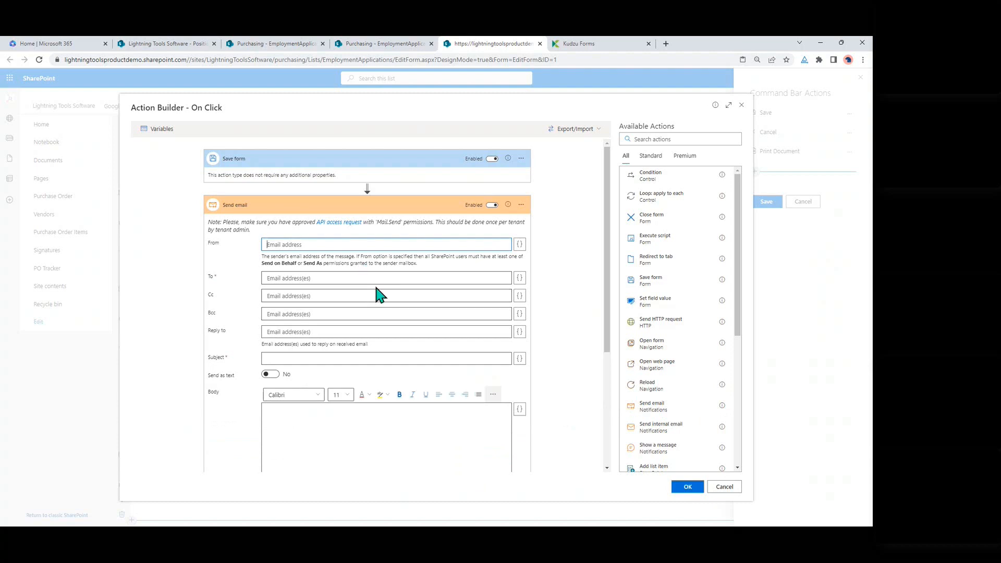
{"action": "left_click", "coordinate": [520, 244]}
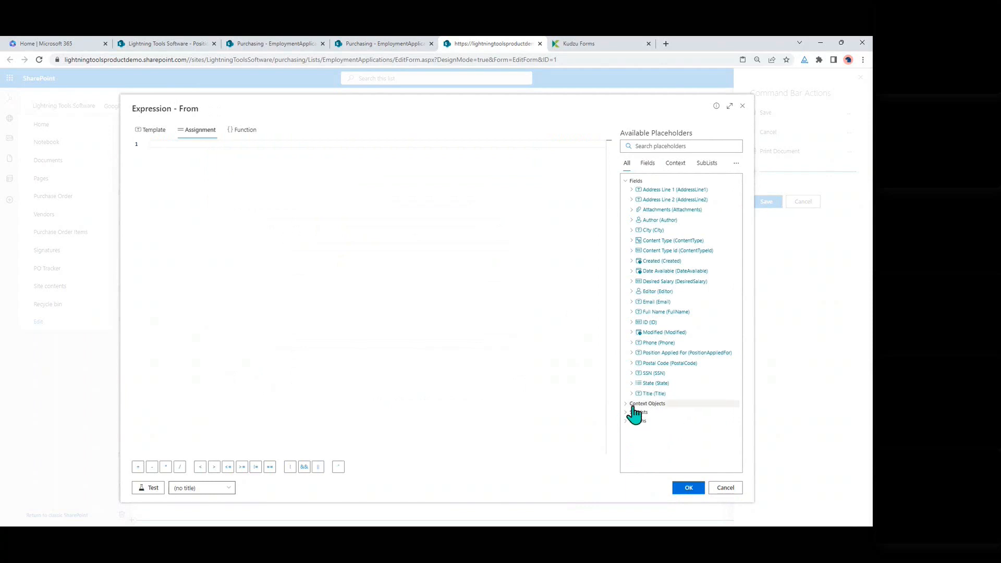
{"action": "left_click", "coordinate": [632, 405]}
{"action": "scroll", "coordinate": [657, 417], "scroll_direction": "down", "scroll_amount": 1}
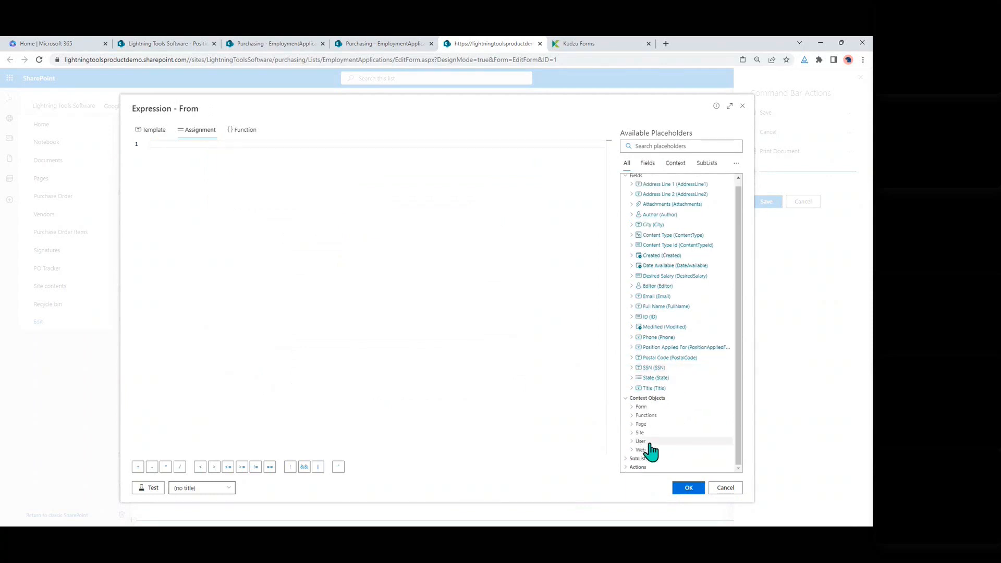
{"action": "left_click", "coordinate": [651, 443]}
{"action": "scroll", "coordinate": [664, 418], "scroll_direction": "down", "scroll_amount": 1}
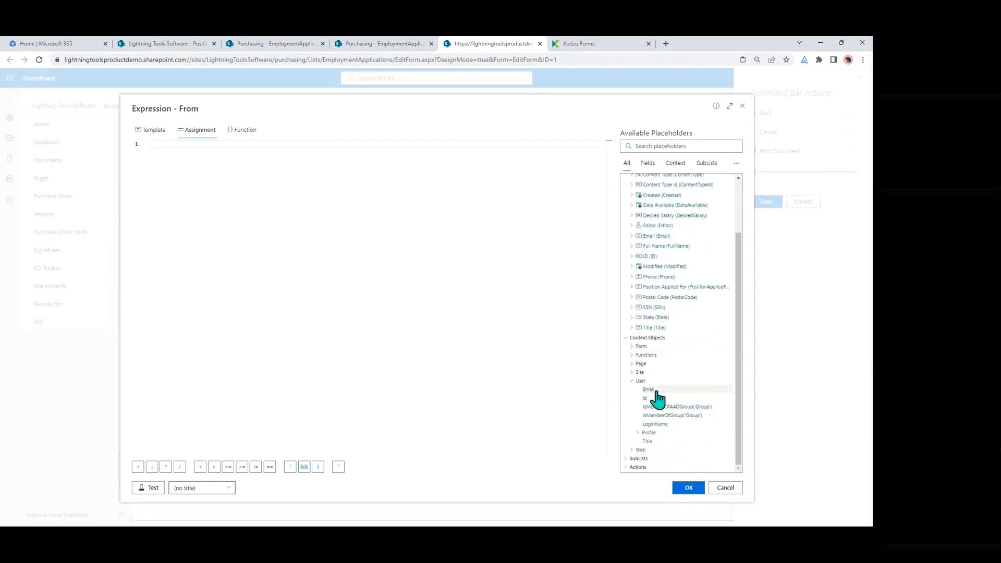
{"action": "left_click", "coordinate": [649, 390]}
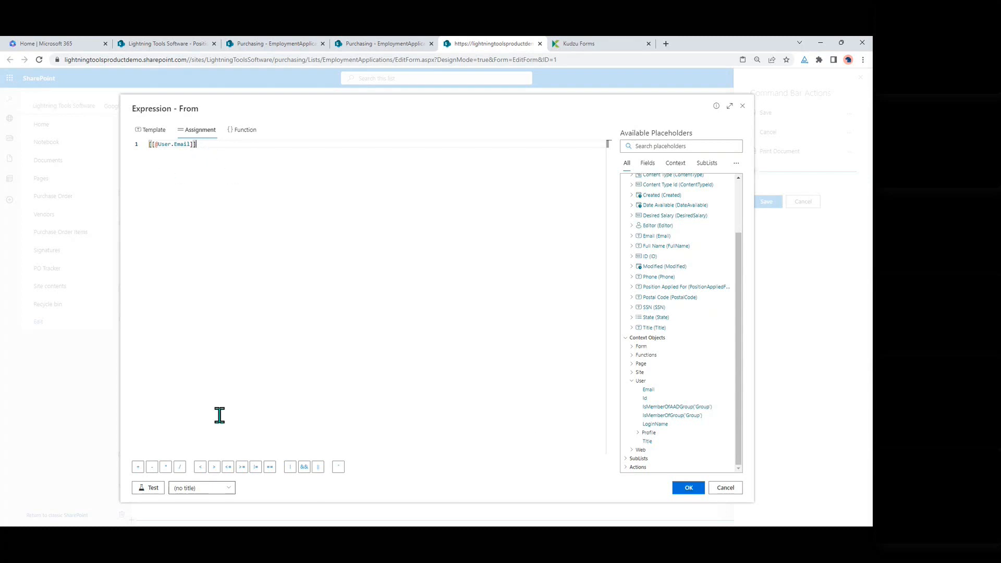
{"action": "left_click", "coordinate": [158, 490]}
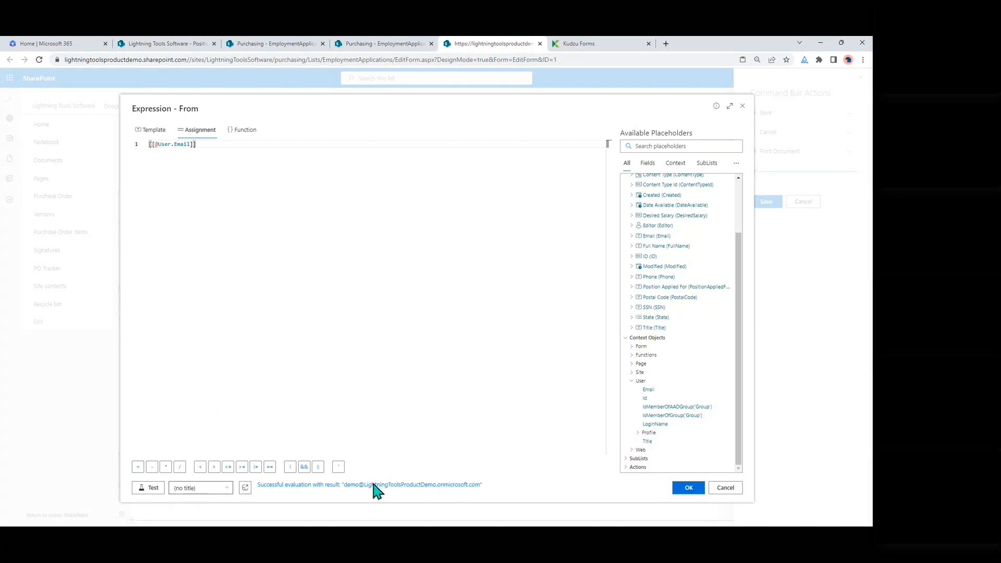
{"action": "left_click", "coordinate": [686, 491]}
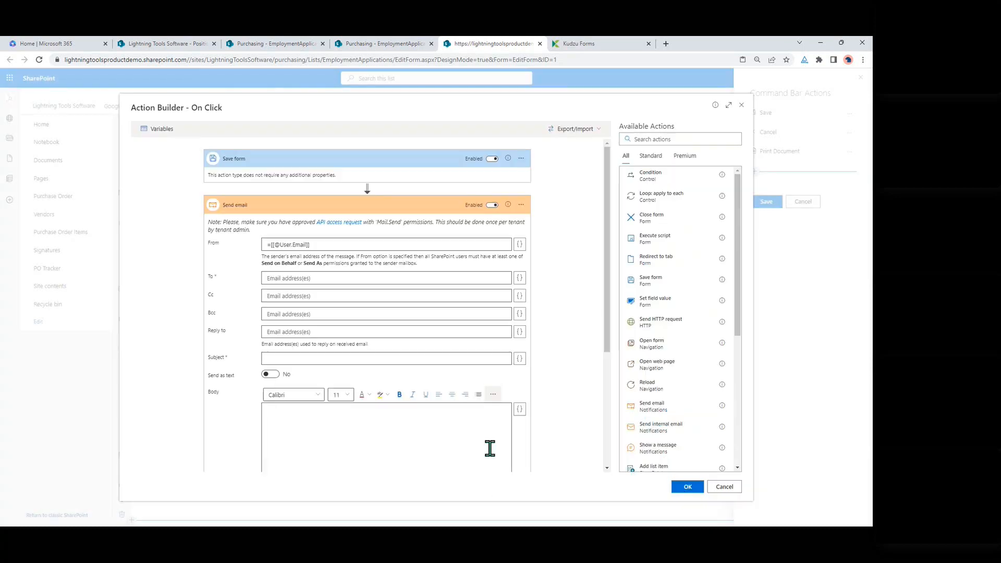
Set the email's To expression to the form's Email field placeholder, [[Email]]
{"action": "left_click", "coordinate": [519, 279]}
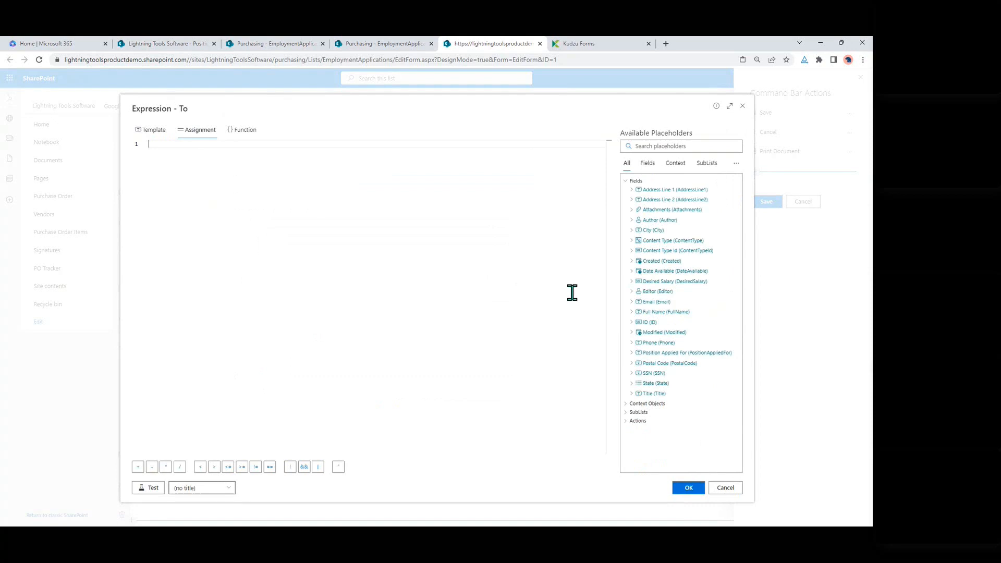
{"action": "double_click", "coordinate": [668, 303]}
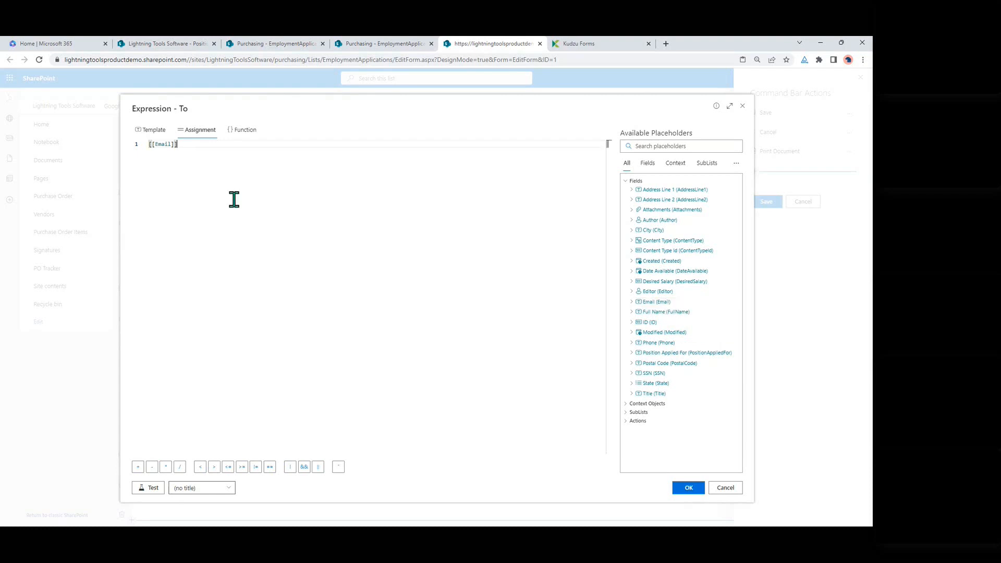
{"action": "left_click", "coordinate": [684, 488]}
Give the email the subject "Invite to interview" and the body "Please click the link to arrange an interview....."
{"action": "left_click", "coordinate": [329, 360]}
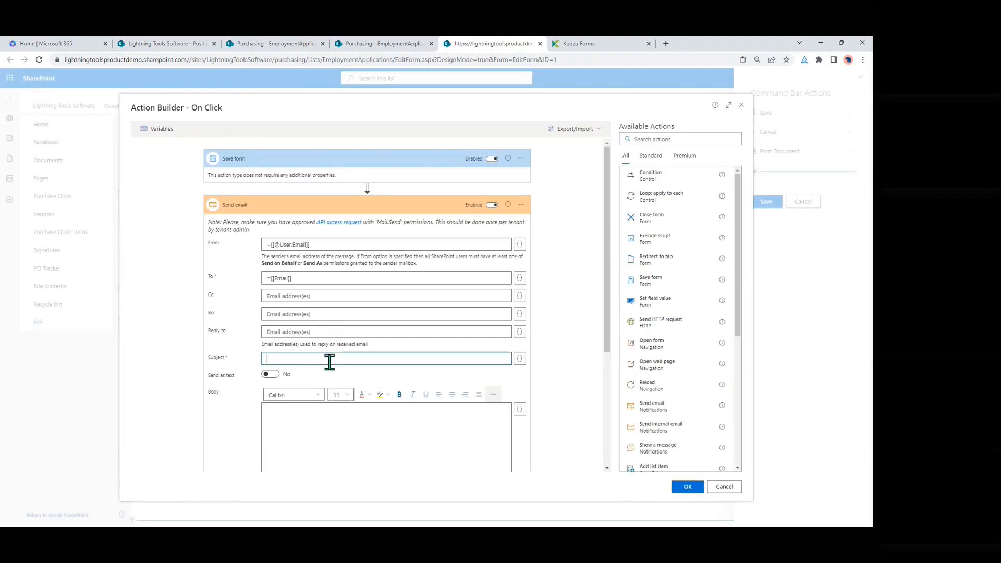
{"action": "type", "text": "Invite to interview"}
{"action": "scroll", "coordinate": [362, 436], "scroll_direction": "down", "scroll_amount": 2}
{"action": "left_click", "coordinate": [360, 345]}
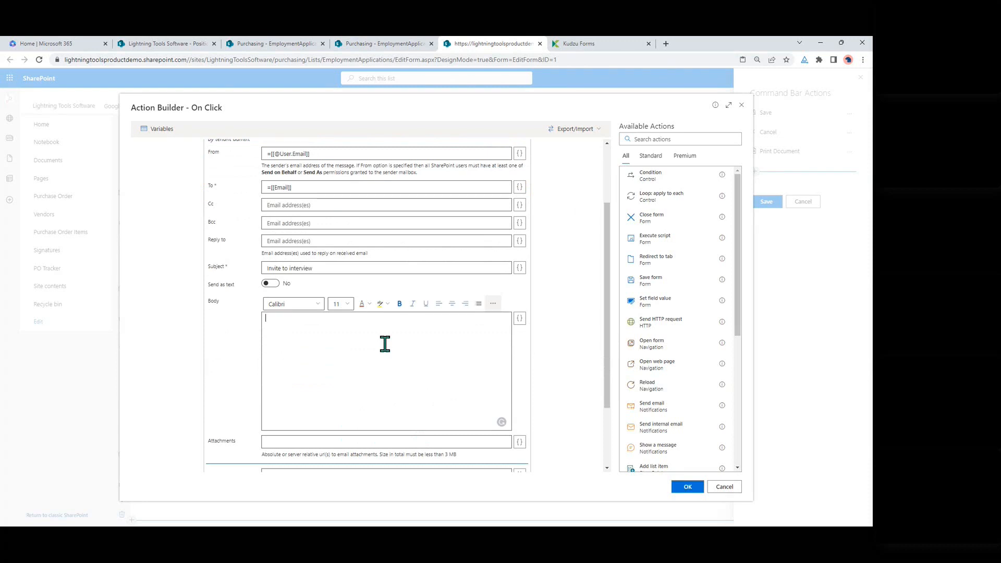
{"action": "type", "text": "Please click the link to arrange an interview....."}
{"action": "scroll", "coordinate": [589, 387], "scroll_direction": "down", "scroll_amount": 2}
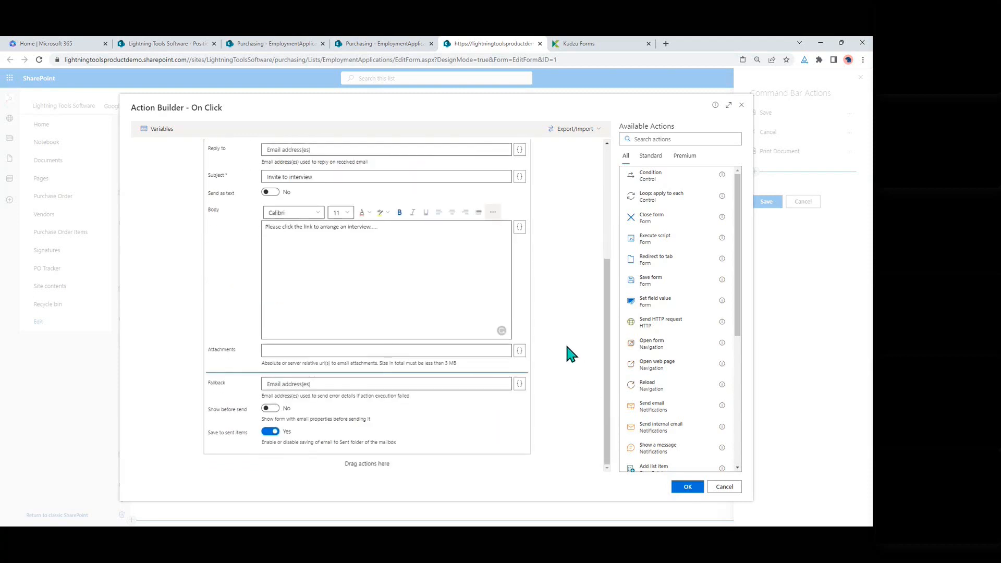
{"action": "left_click", "coordinate": [338, 251]}
{"action": "scroll", "coordinate": [563, 304], "scroll_direction": "up", "scroll_amount": 2}
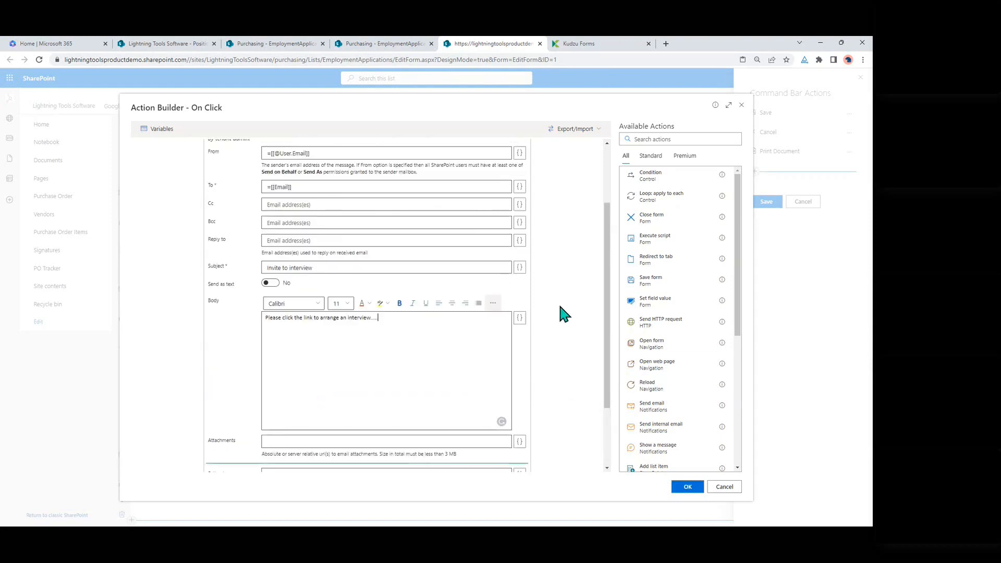
{"action": "scroll", "coordinate": [561, 306], "scroll_direction": "up", "scroll_amount": 2}
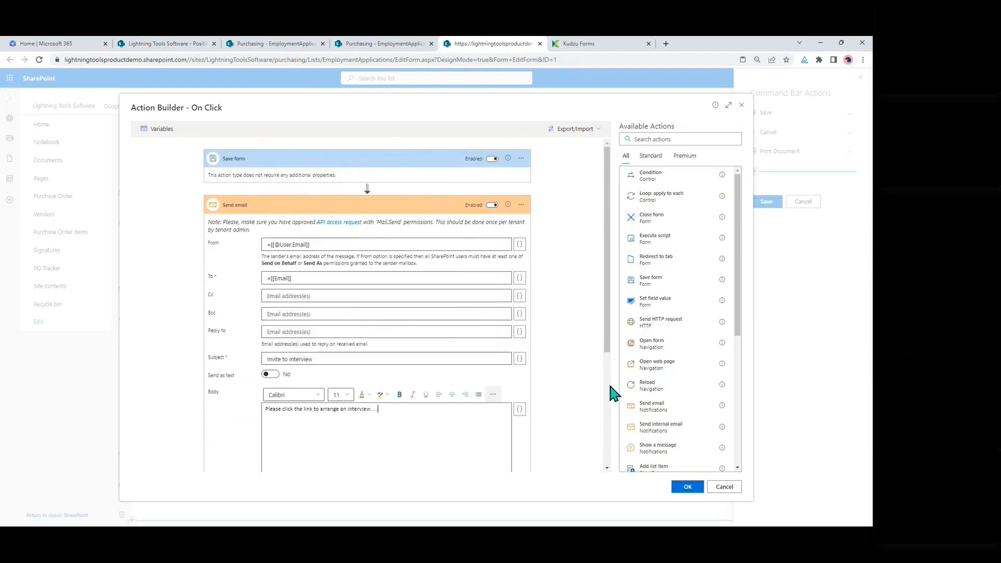
Add a Show a message action after the email and have it shown as Status
{"action": "scroll", "coordinate": [610, 391], "scroll_direction": "down", "scroll_amount": 4}
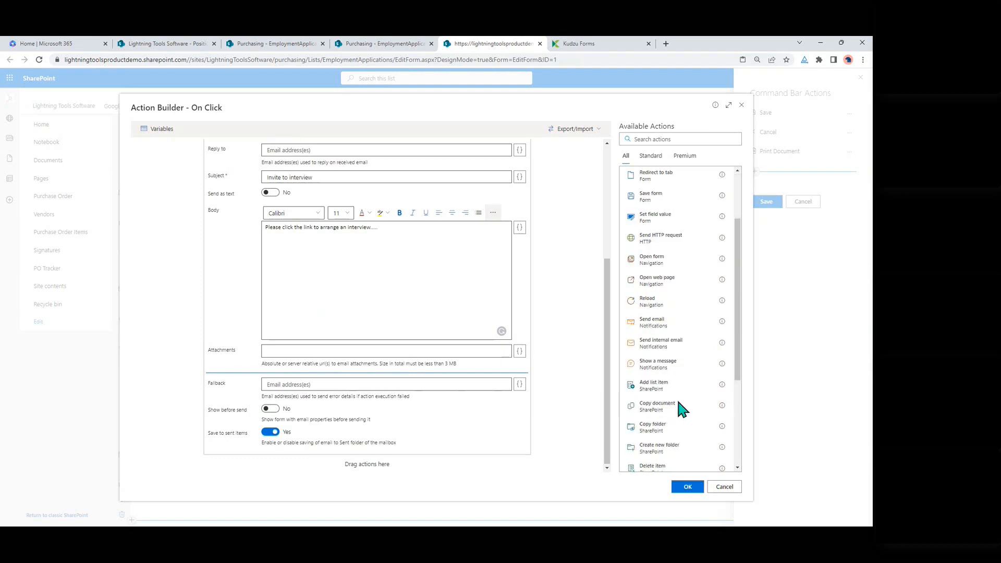
{"action": "scroll", "coordinate": [677, 409], "scroll_direction": "down", "scroll_amount": 4}
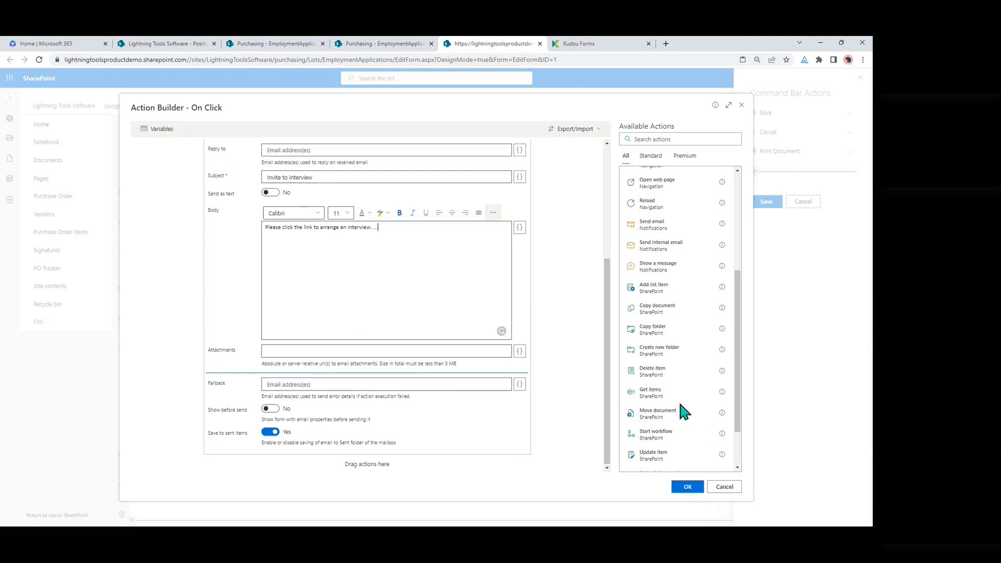
{"action": "scroll", "coordinate": [680, 404], "scroll_direction": "down", "scroll_amount": 2}
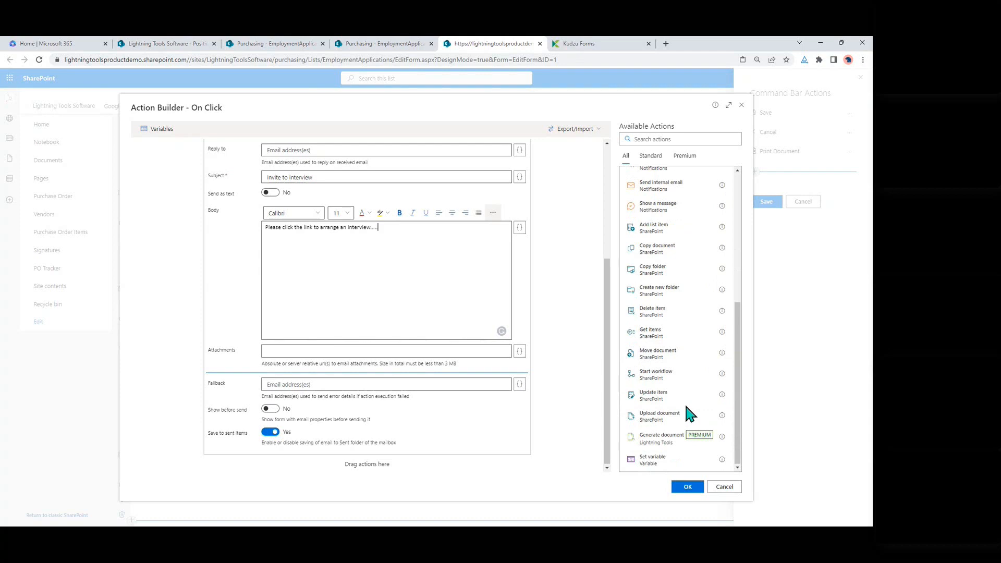
{"action": "scroll", "coordinate": [678, 381], "scroll_direction": "up", "scroll_amount": 8}
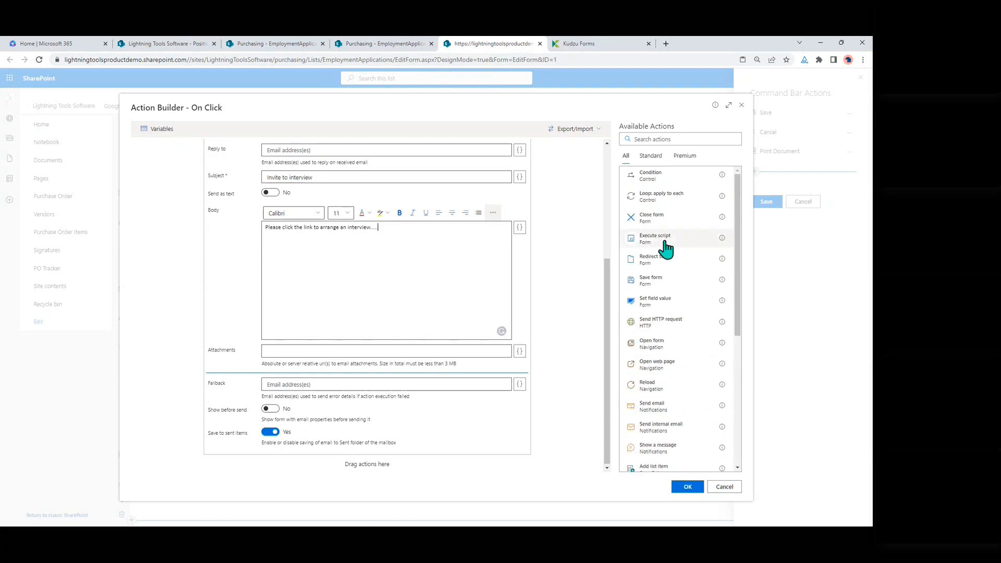
{"action": "scroll", "coordinate": [666, 253], "scroll_direction": "down", "scroll_amount": 3}
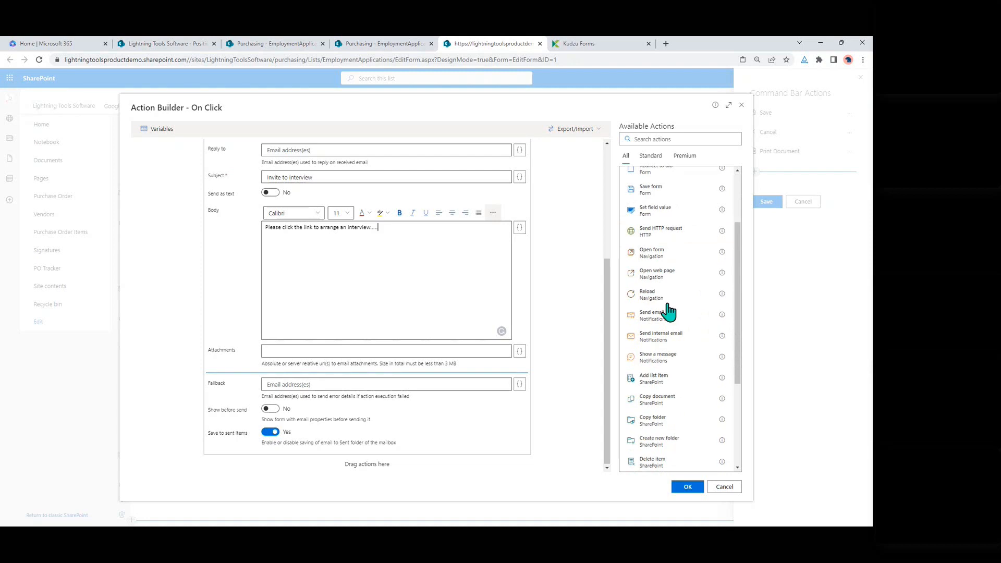
{"action": "left_click", "coordinate": [667, 365]}
{"action": "left_click", "coordinate": [409, 440]}
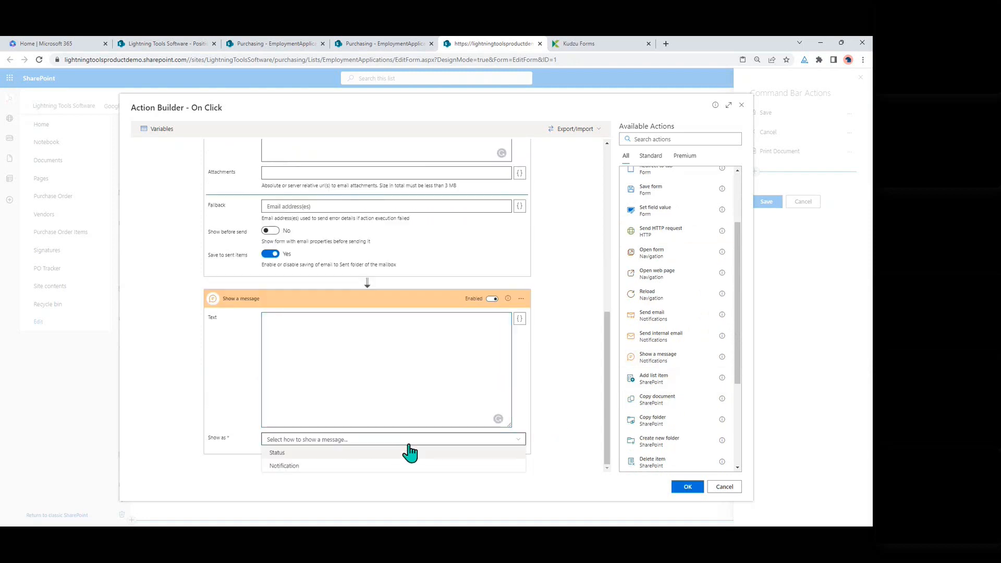
{"action": "left_click", "coordinate": [376, 453]}
Fill in the message with status title Success, a 5-second delay, status type Success and the text "Candidate is invited"
{"action": "scroll", "coordinate": [391, 422], "scroll_direction": "down", "scroll_amount": 1}
{"action": "left_click", "coordinate": [389, 394]}
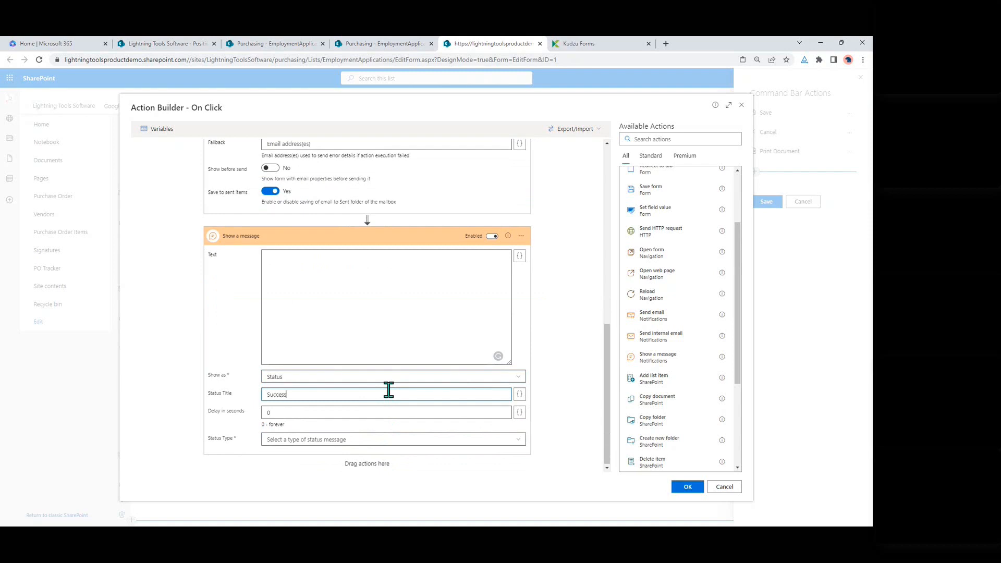
{"action": "left_click", "coordinate": [389, 413]}
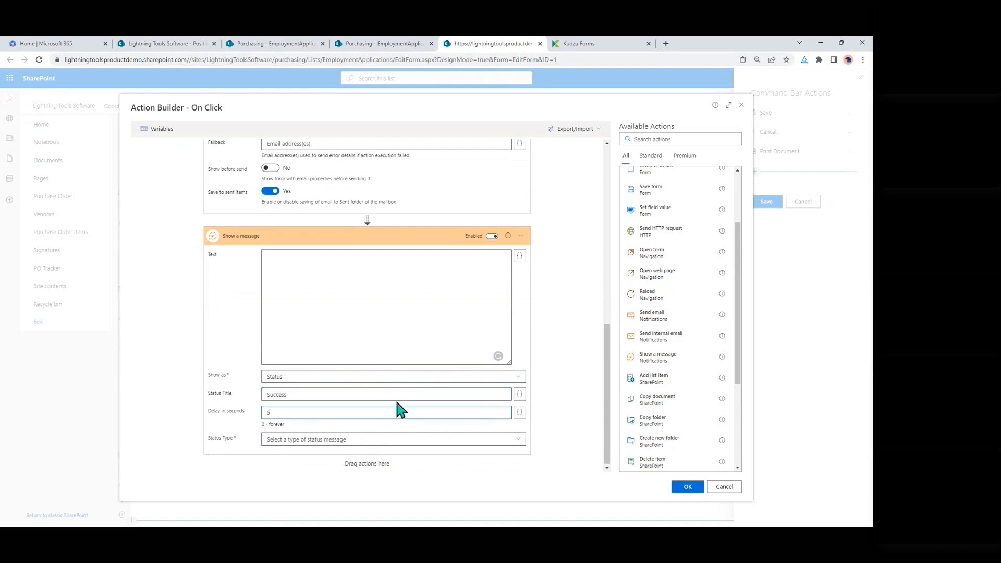
{"action": "type", "text": "5"}
{"action": "left_click", "coordinate": [386, 440]}
{"action": "left_click", "coordinate": [329, 463]}
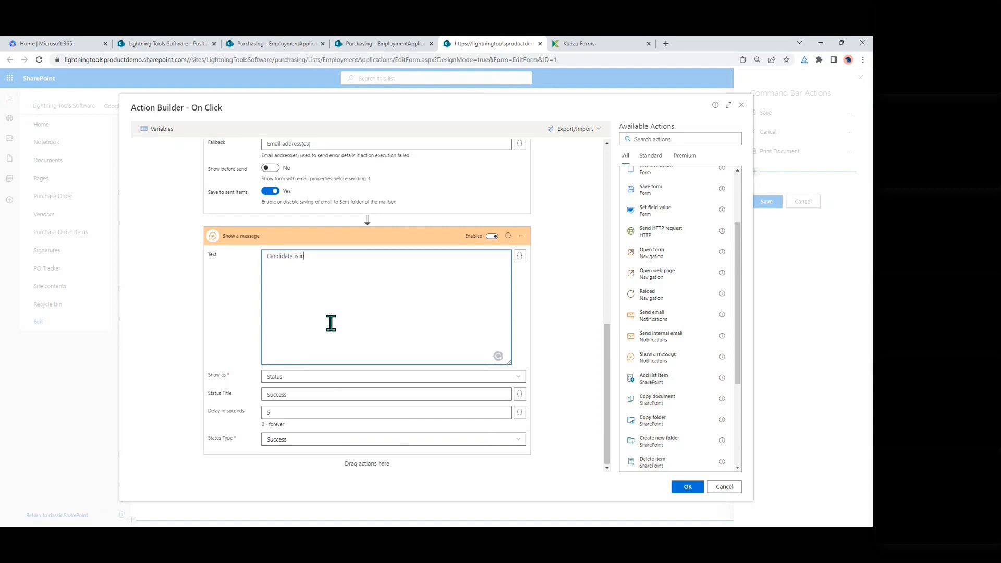
{"action": "type", "text": "ed"}
Append a Close form action to the end of the action sequence
{"action": "scroll", "coordinate": [671, 248], "scroll_direction": "up", "scroll_amount": 1}
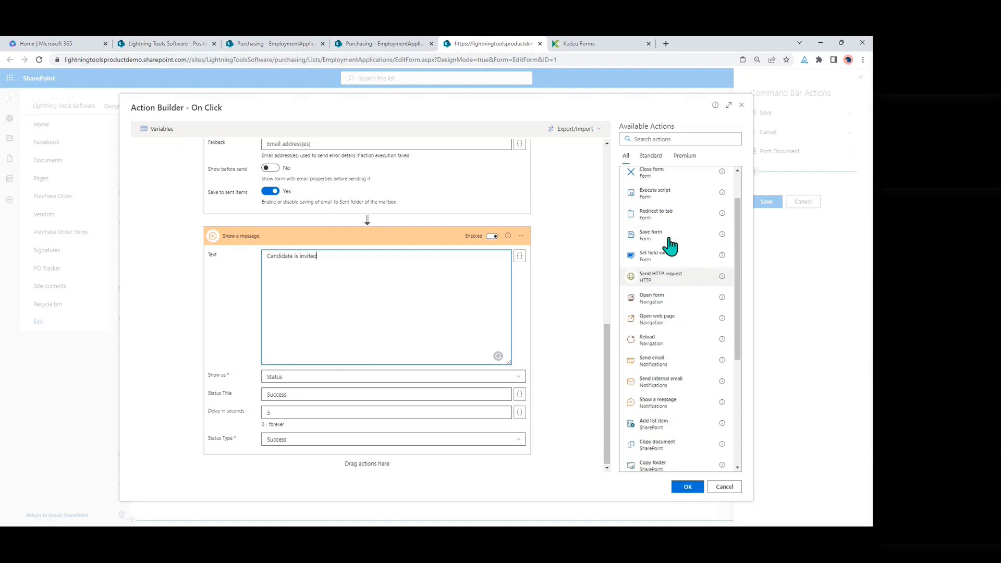
{"action": "left_click", "coordinate": [653, 174]}
{"action": "scroll", "coordinate": [557, 409], "scroll_direction": "down", "scroll_amount": 1}
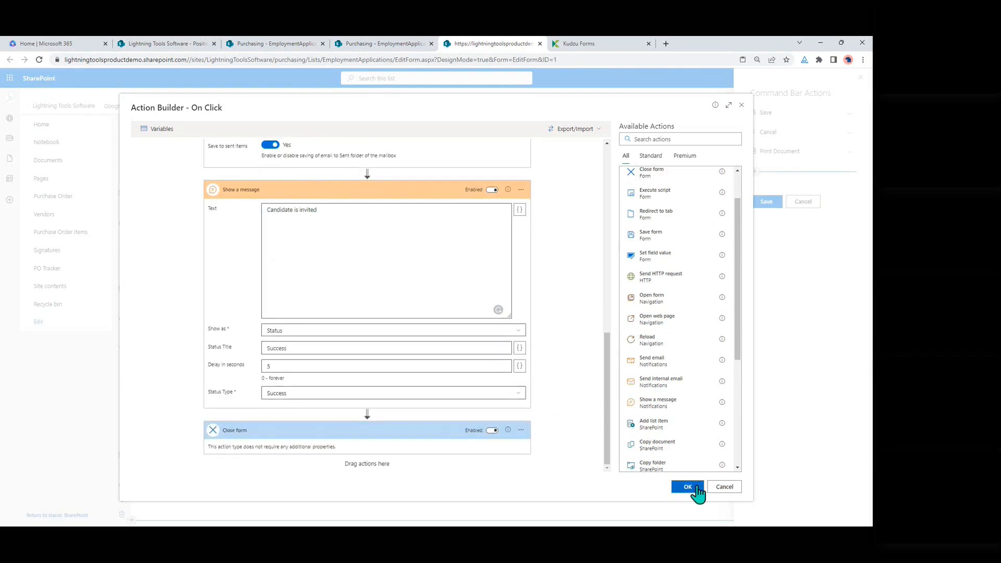
{"action": "scroll", "coordinate": [680, 282], "scroll_direction": "up", "scroll_amount": 1}
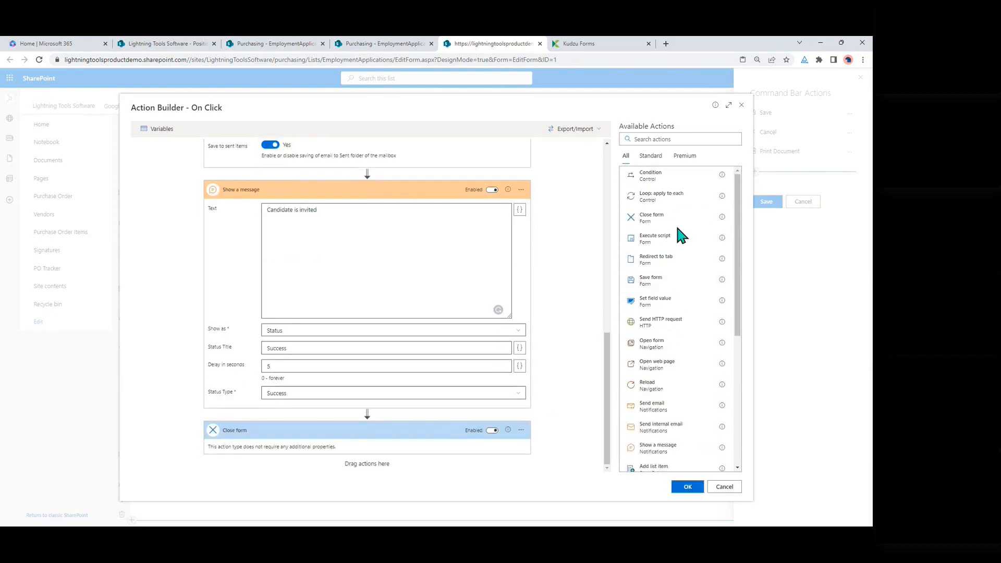
Confirm the action sequence and the Invite Candidate to Interview action, and save the command bar actions
{"action": "left_click", "coordinate": [690, 489]}
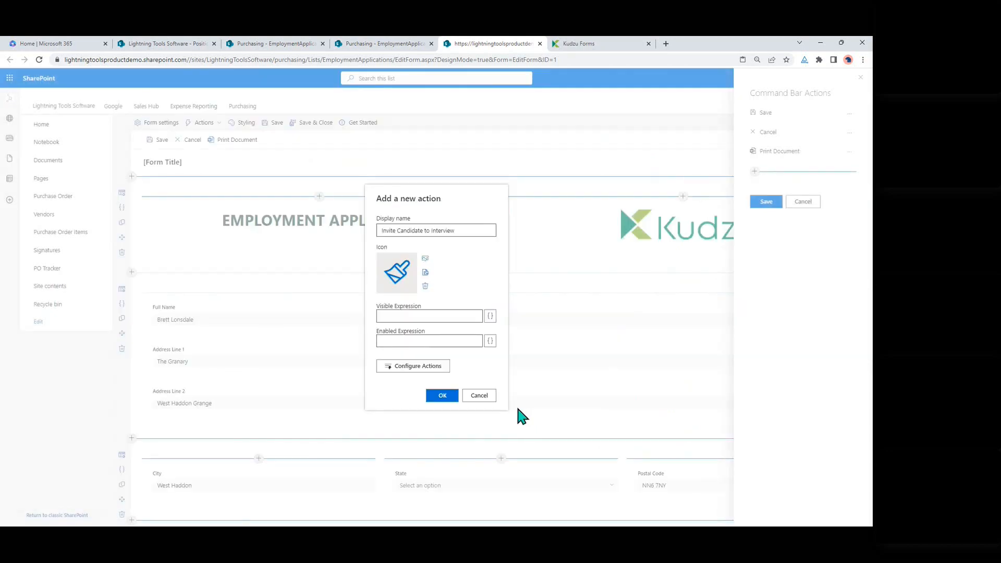
{"action": "left_click", "coordinate": [441, 396]}
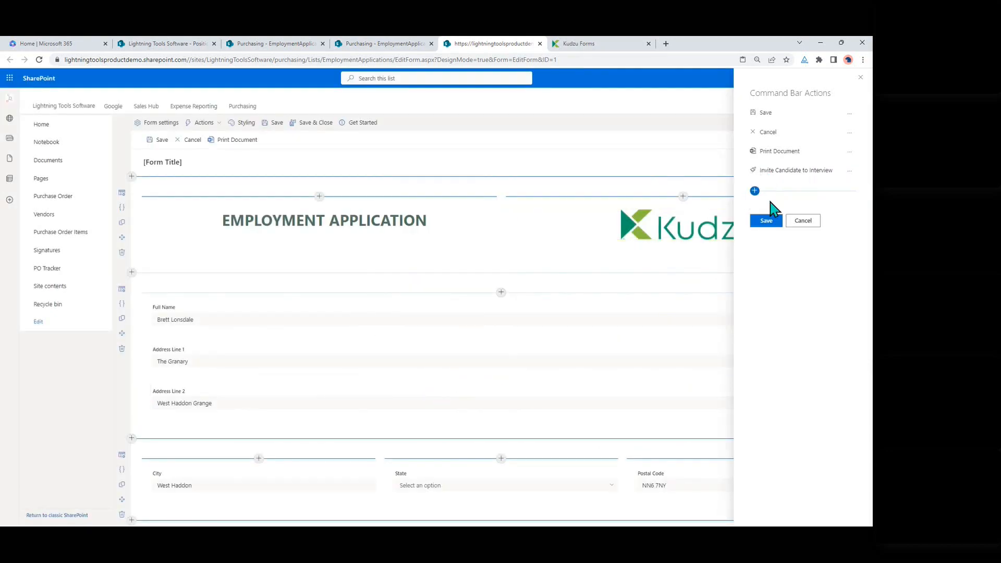
{"action": "left_click", "coordinate": [766, 221]}
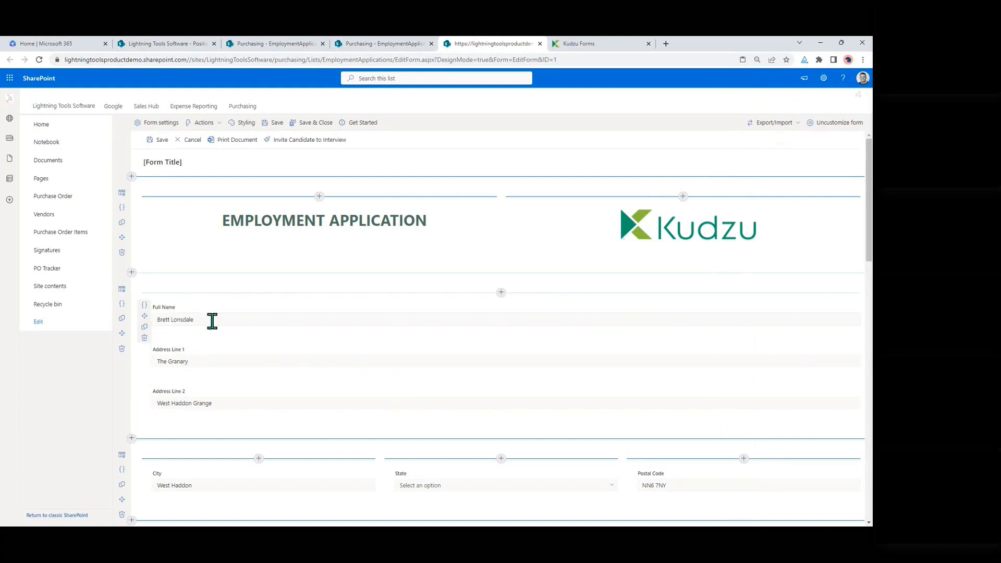
Open the form styling and add a new style from scratch for the Full Name field, named Style for Full Name
{"action": "left_click", "coordinate": [239, 125]}
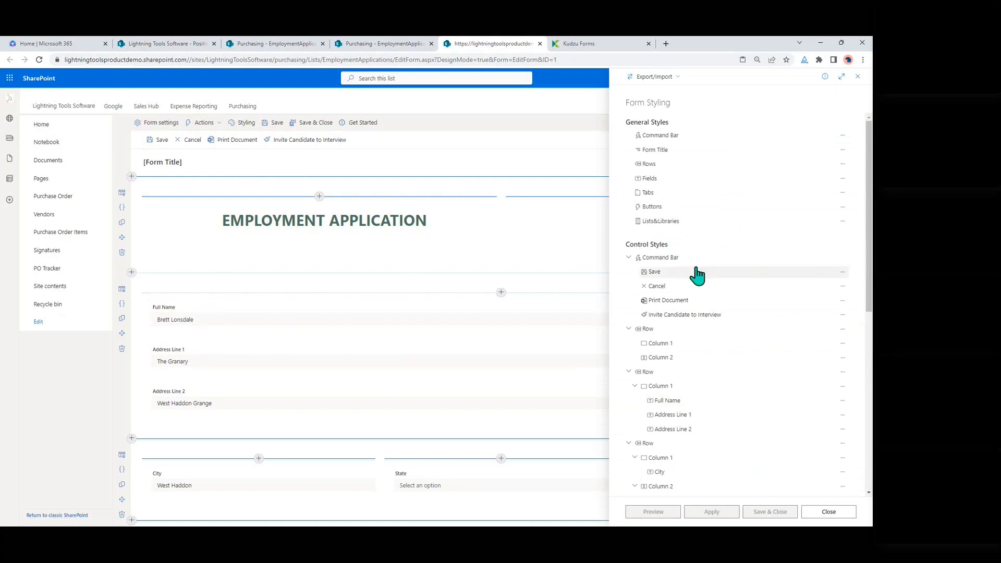
{"action": "scroll", "coordinate": [675, 284], "scroll_direction": "down", "scroll_amount": 2}
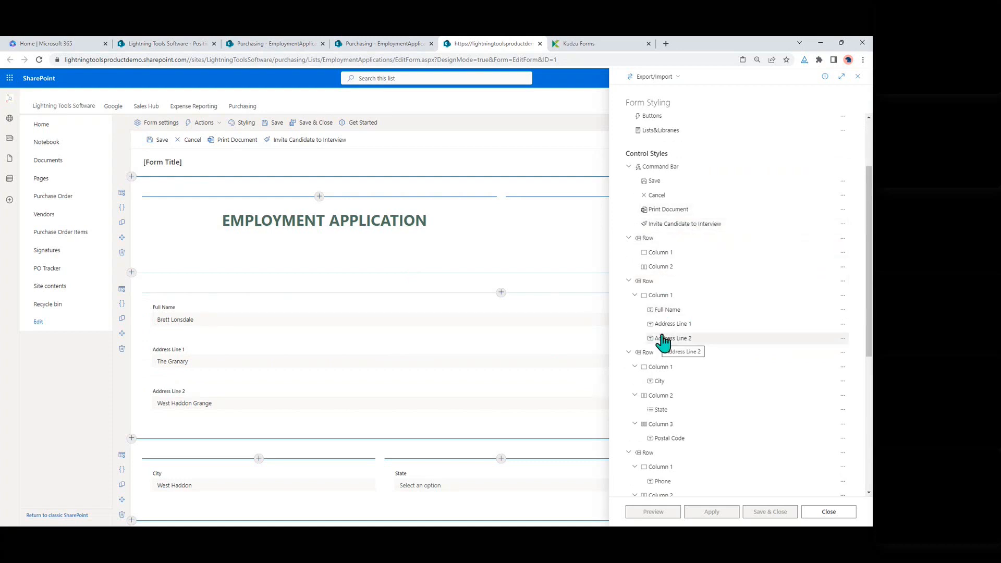
{"action": "left_click", "coordinate": [844, 314]}
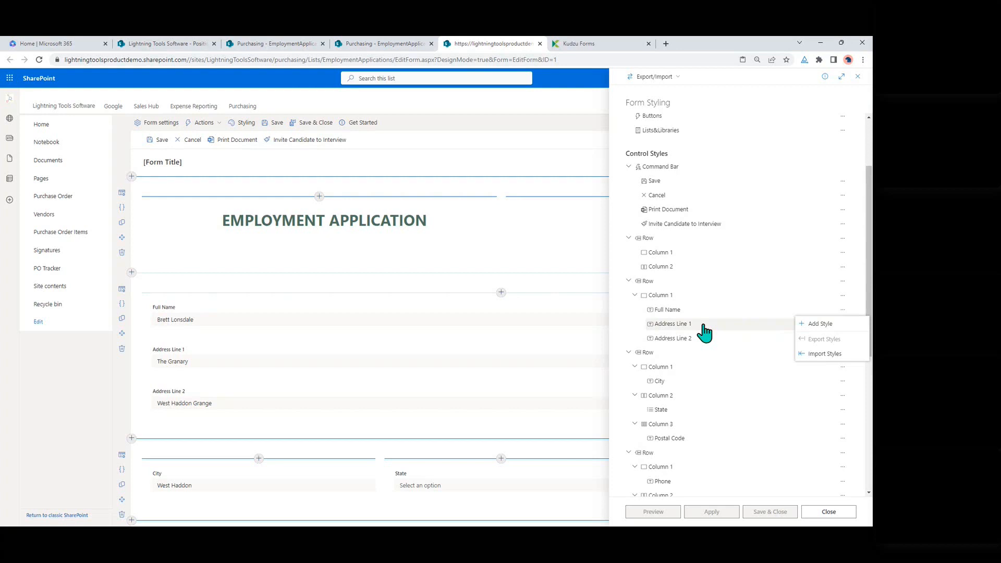
{"action": "left_click", "coordinate": [818, 324]}
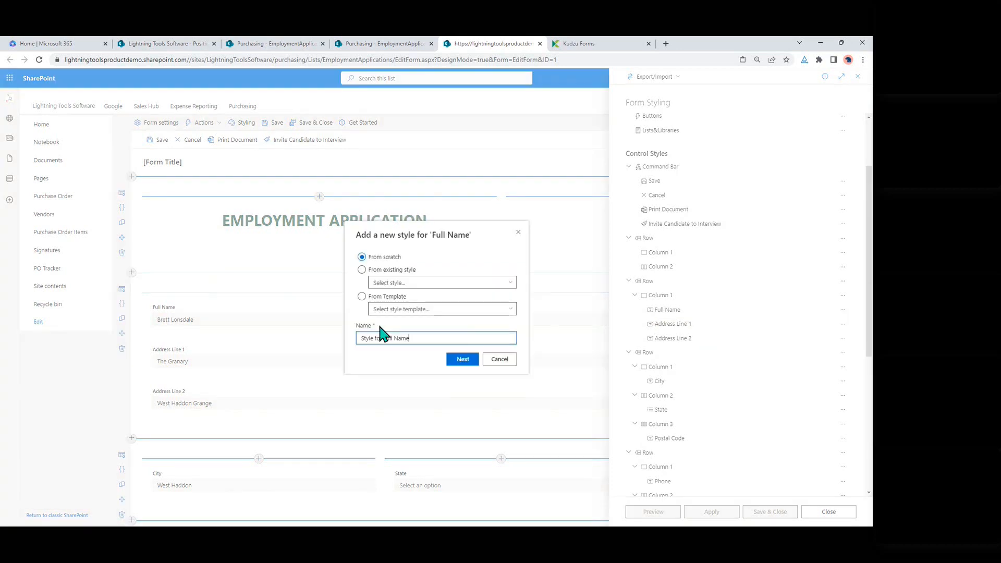
{"action": "left_click", "coordinate": [462, 360]}
{"action": "scroll", "coordinate": [704, 373], "scroll_direction": "down", "scroll_amount": 1}
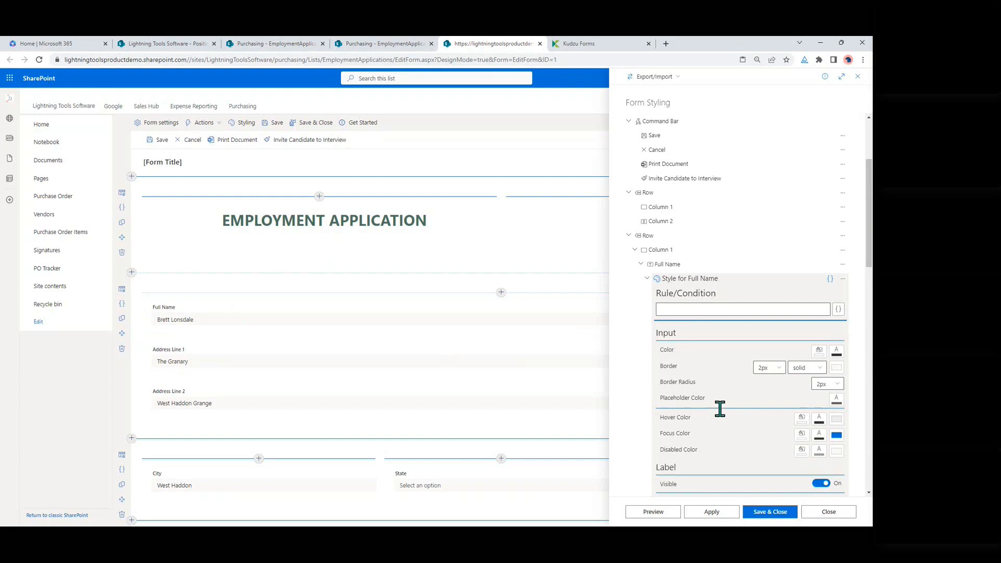
{"action": "scroll", "coordinate": [719, 408], "scroll_direction": "down", "scroll_amount": 1}
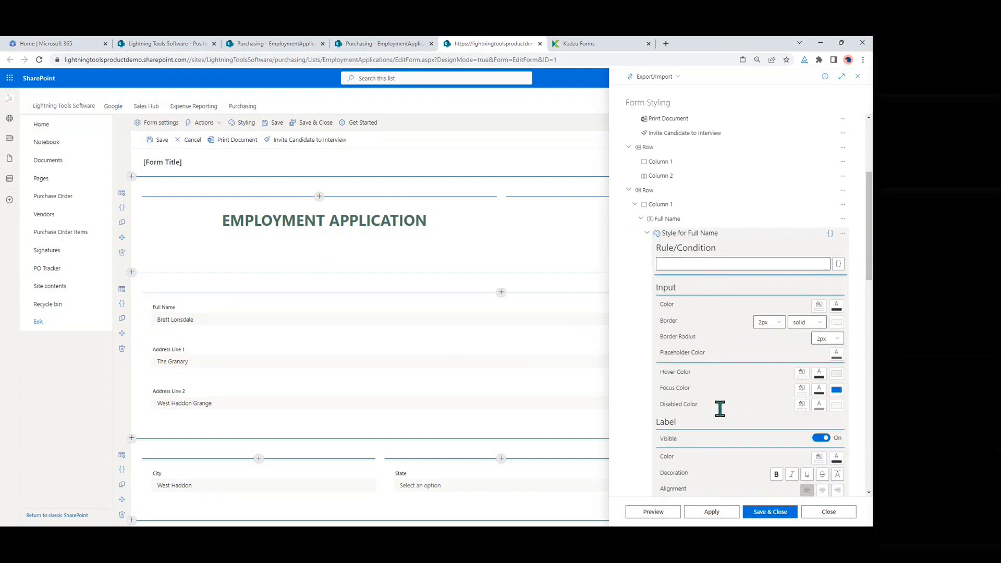
Set the input background colour of the Full Name style to the dark blue theme colour
{"action": "left_click", "coordinate": [818, 306]}
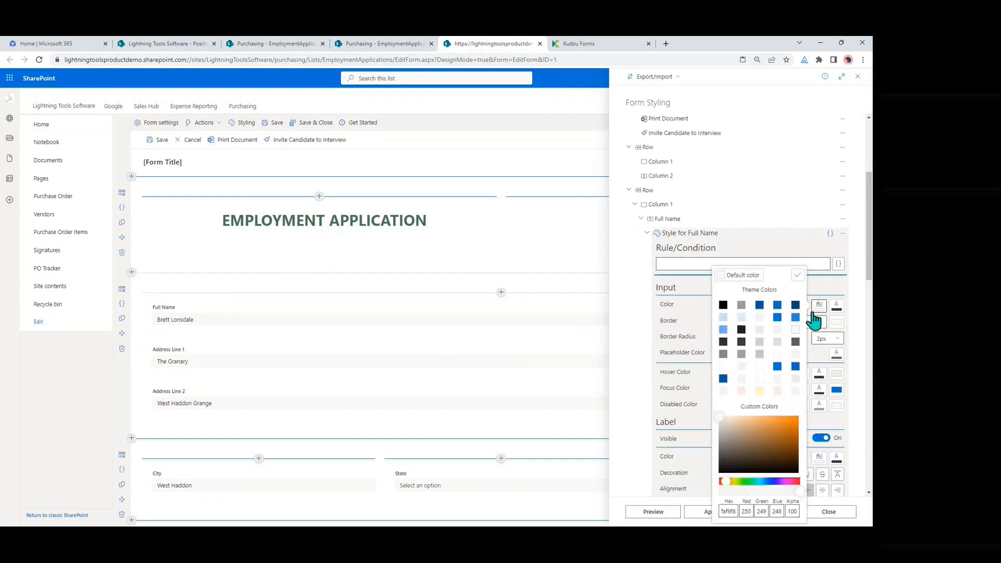
{"action": "left_click", "coordinate": [759, 306]}
{"action": "left_click", "coordinate": [704, 286]}
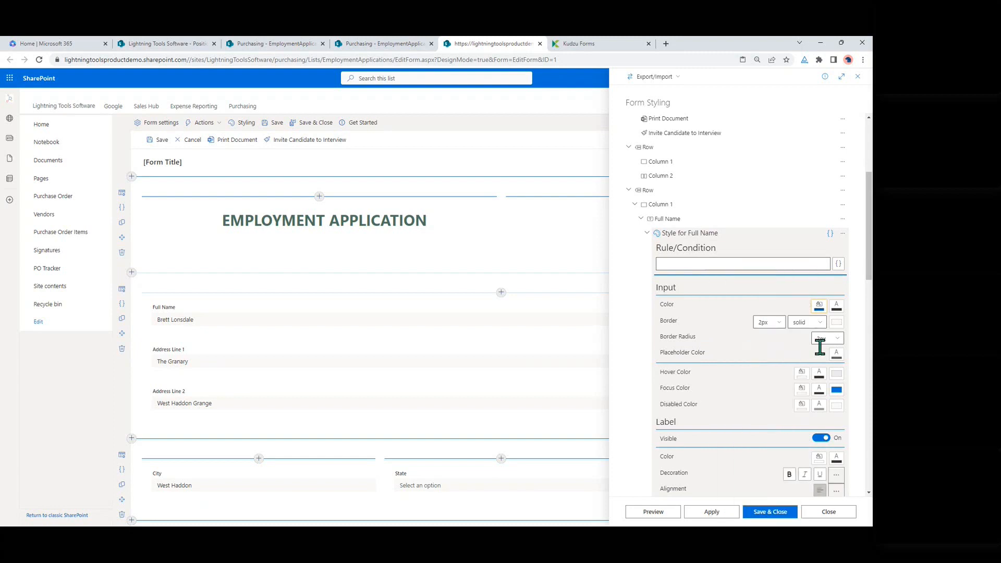
Set the Full Name input's border colour to dark blue (RGB 0, 90, 158) and reset its background to the default colour
{"action": "left_click", "coordinate": [838, 323]}
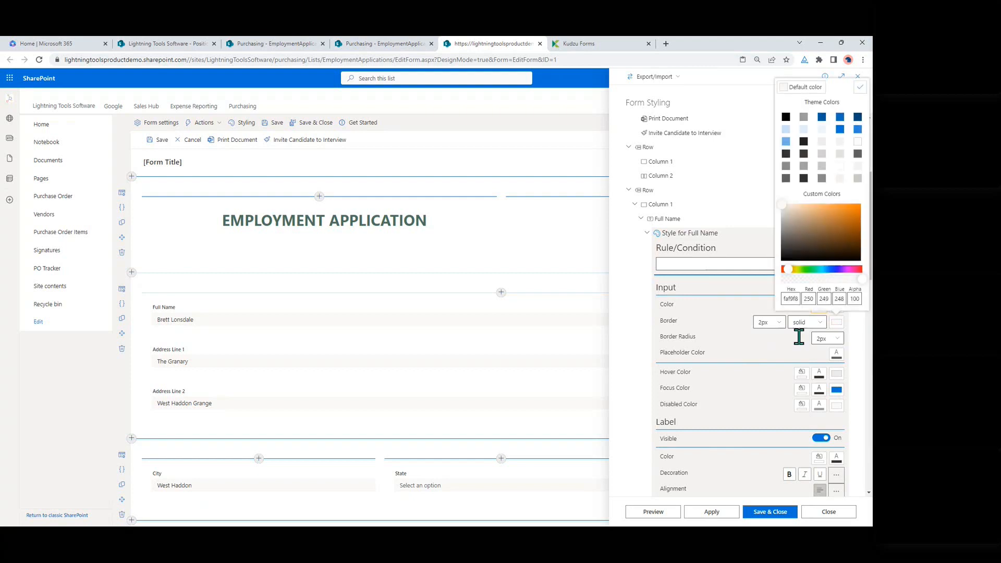
{"action": "left_click", "coordinate": [822, 117]}
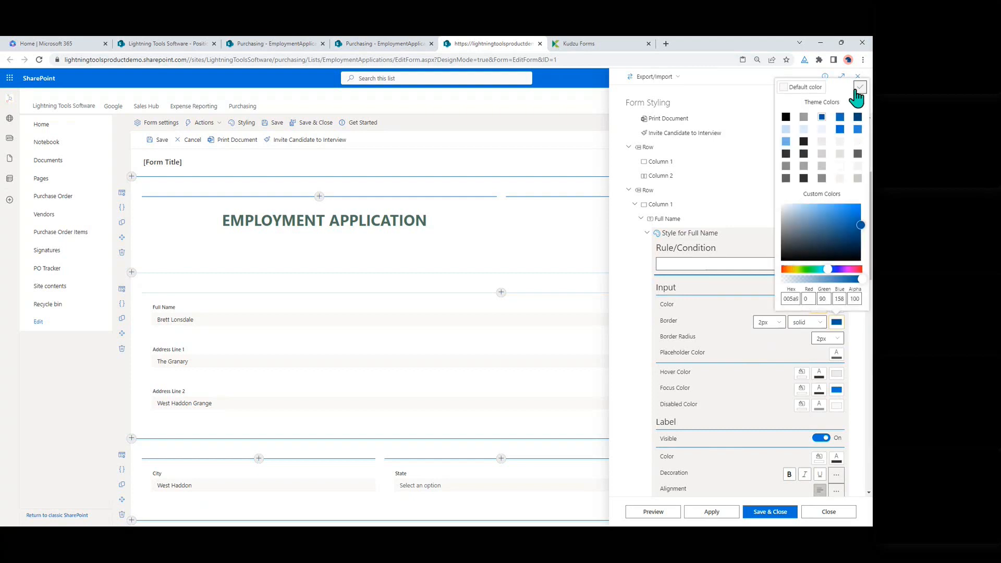
{"action": "left_click", "coordinate": [860, 87]}
{"action": "left_click", "coordinate": [820, 306]}
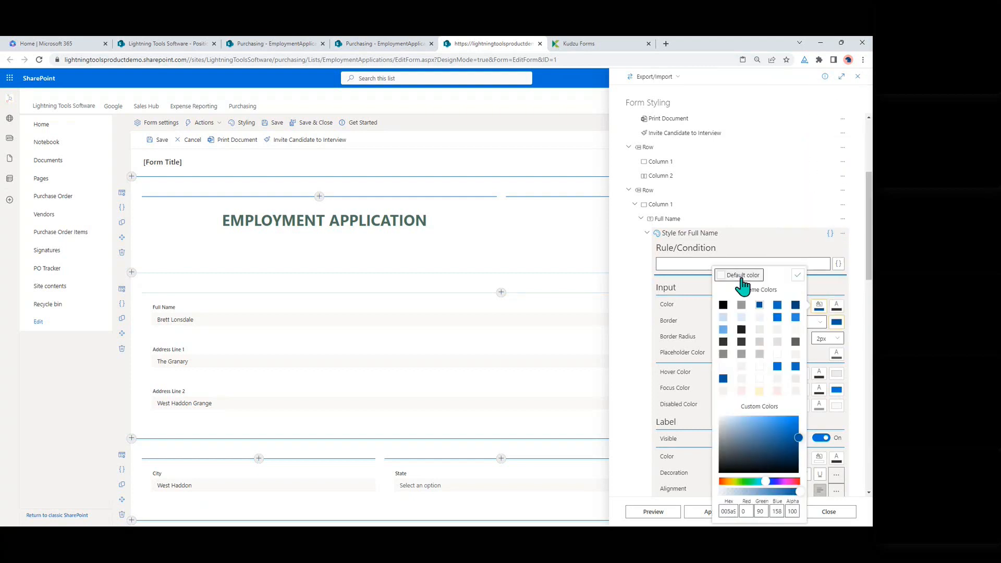
{"action": "left_click", "coordinate": [798, 275]}
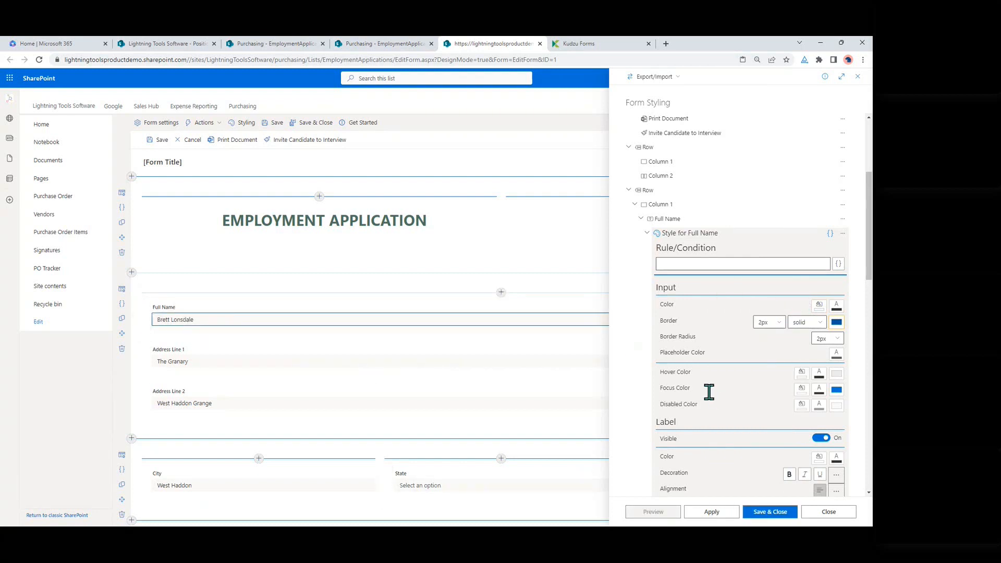
Set the font size of the Full Name label to 12pt and preview the style
{"action": "scroll", "coordinate": [720, 345], "scroll_direction": "up", "scroll_amount": 1}
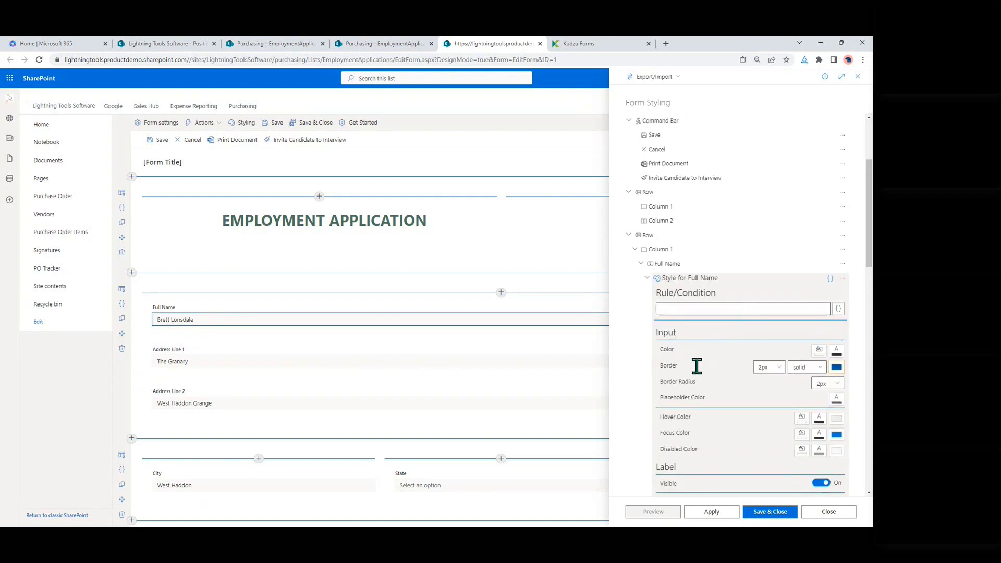
{"action": "scroll", "coordinate": [695, 369], "scroll_direction": "down", "scroll_amount": 5}
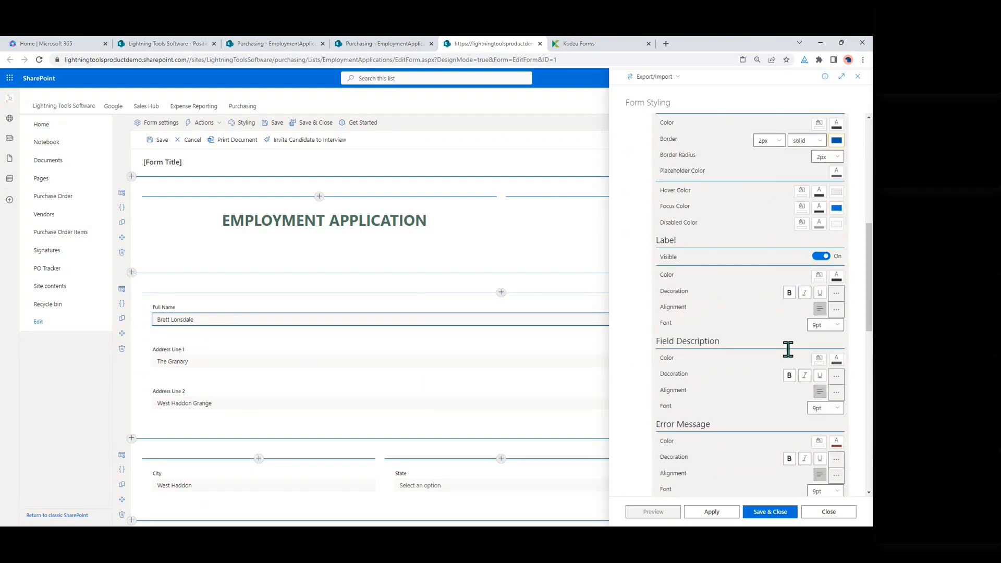
{"action": "double_click", "coordinate": [825, 325]}
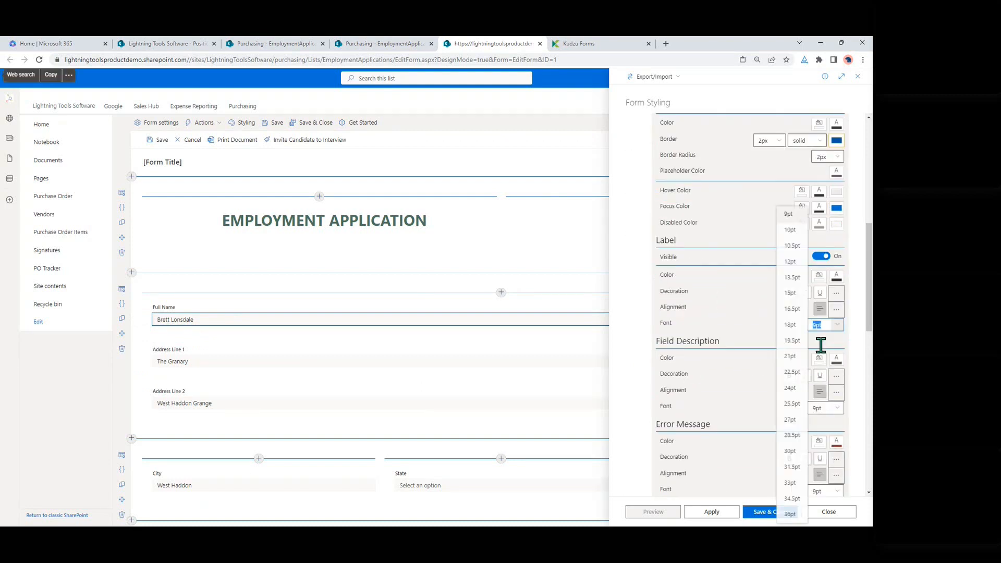
{"action": "left_click", "coordinate": [790, 262]}
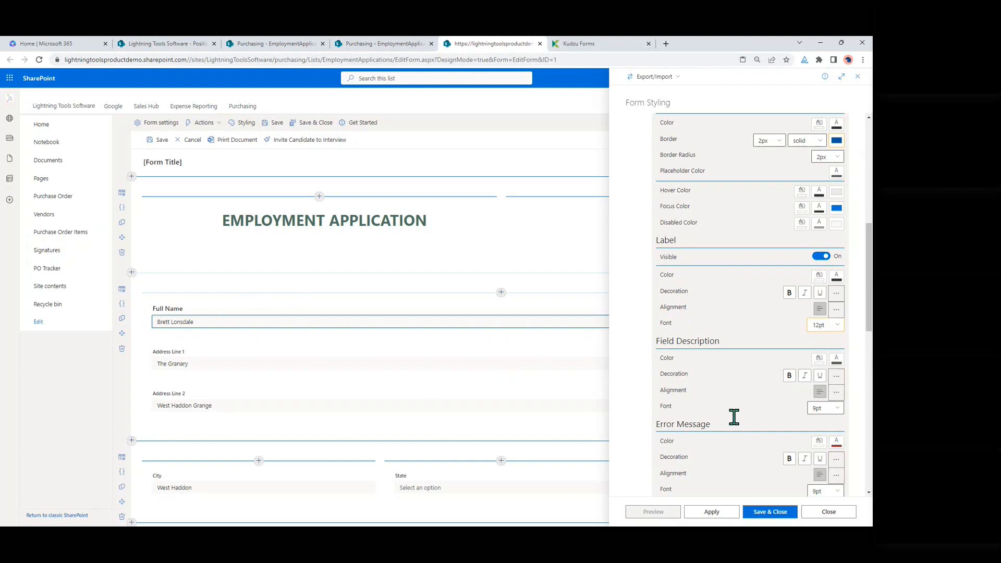
Add a new style from scratch for the Desired Salary field, named Style for Desired Salary
{"action": "scroll", "coordinate": [728, 351], "scroll_direction": "up", "scroll_amount": 5}
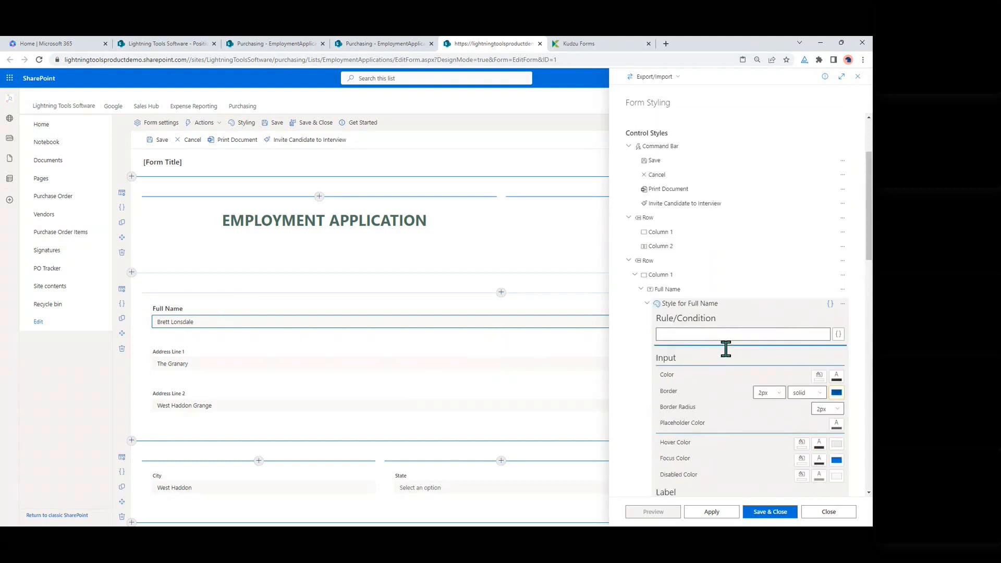
{"action": "left_click", "coordinate": [629, 281]}
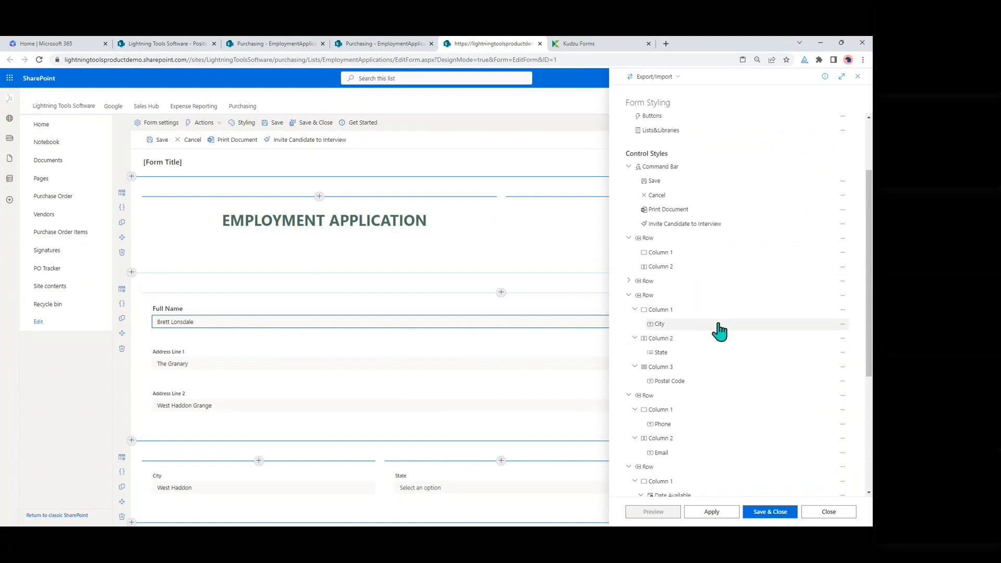
{"action": "scroll", "coordinate": [723, 330], "scroll_direction": "down", "scroll_amount": 2}
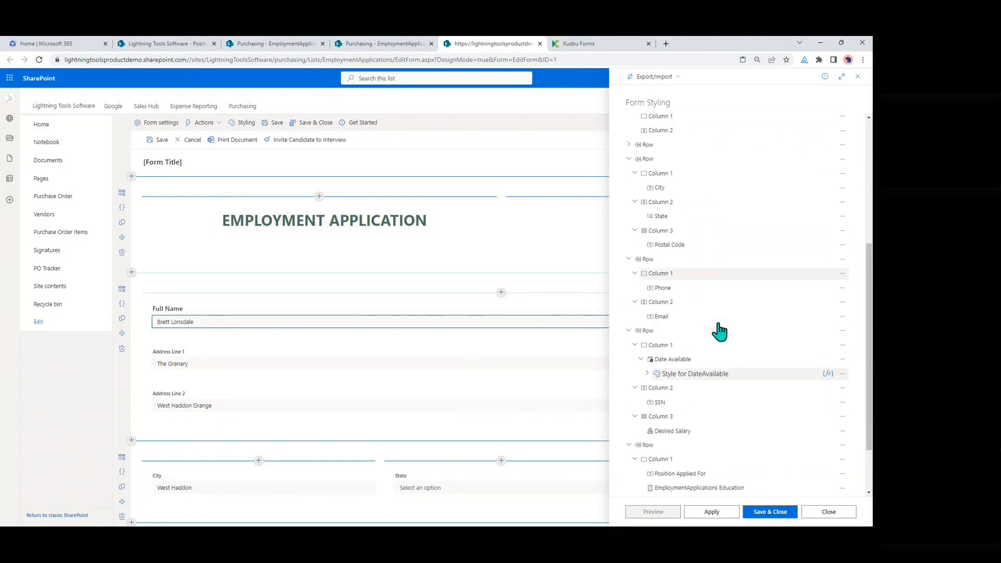
{"action": "scroll", "coordinate": [720, 331], "scroll_direction": "down", "scroll_amount": 2}
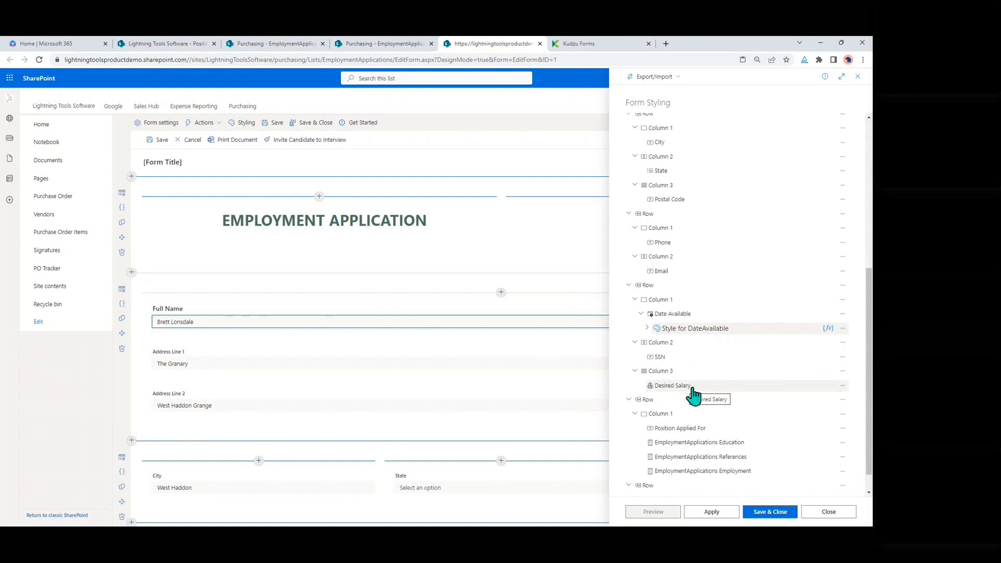
{"action": "left_click", "coordinate": [843, 386]}
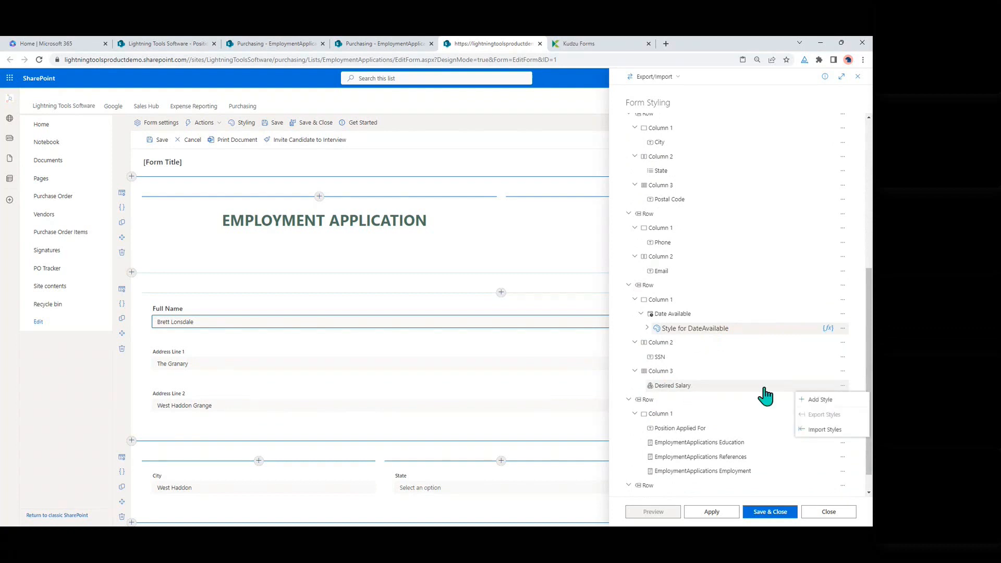
{"action": "left_click", "coordinate": [816, 400]}
{"action": "left_click", "coordinate": [463, 359]}
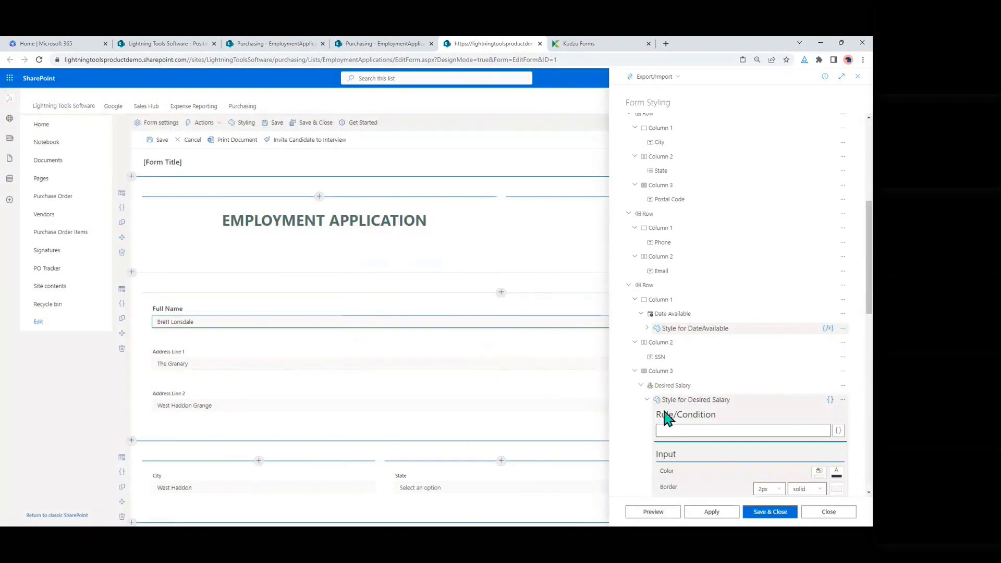
Give the Desired Salary style the rule expression [[DesiredSalary]]>=5000, test it and confirm it
{"action": "scroll", "coordinate": [739, 415], "scroll_direction": "down", "scroll_amount": 3}
{"action": "left_click", "coordinate": [839, 295]}
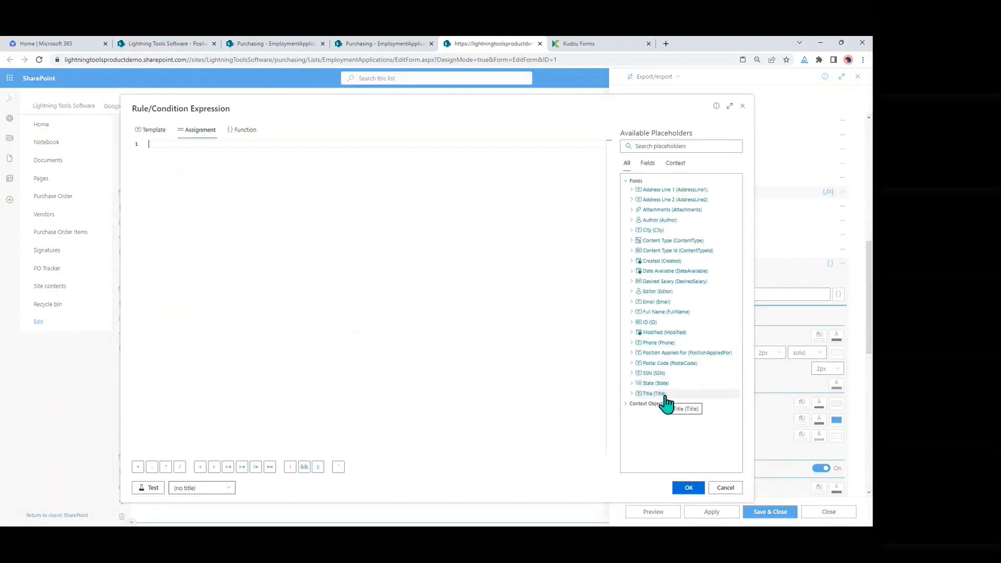
{"action": "left_click", "coordinate": [675, 282]}
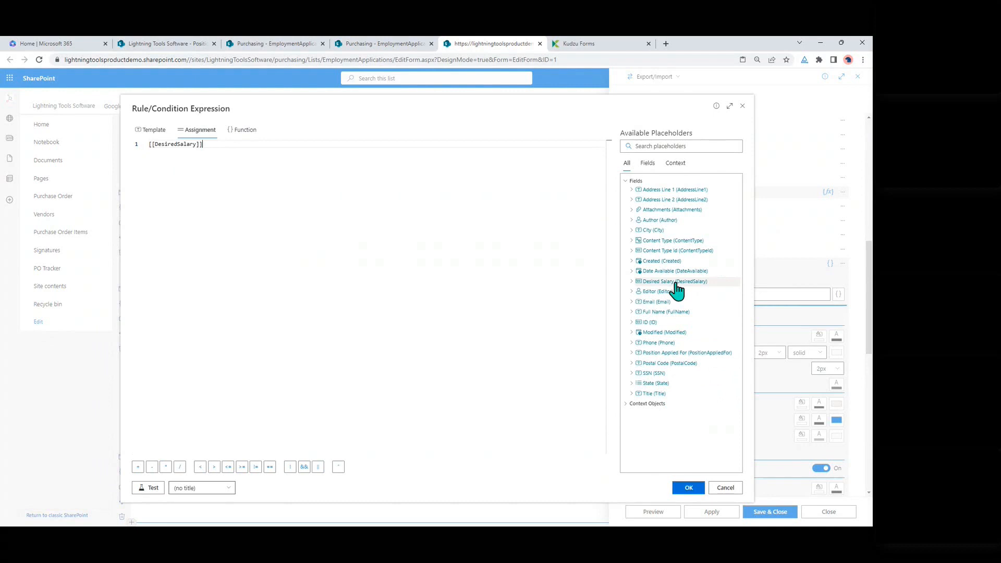
{"action": "left_click", "coordinate": [241, 467]}
{"action": "type", "text": "5000"}
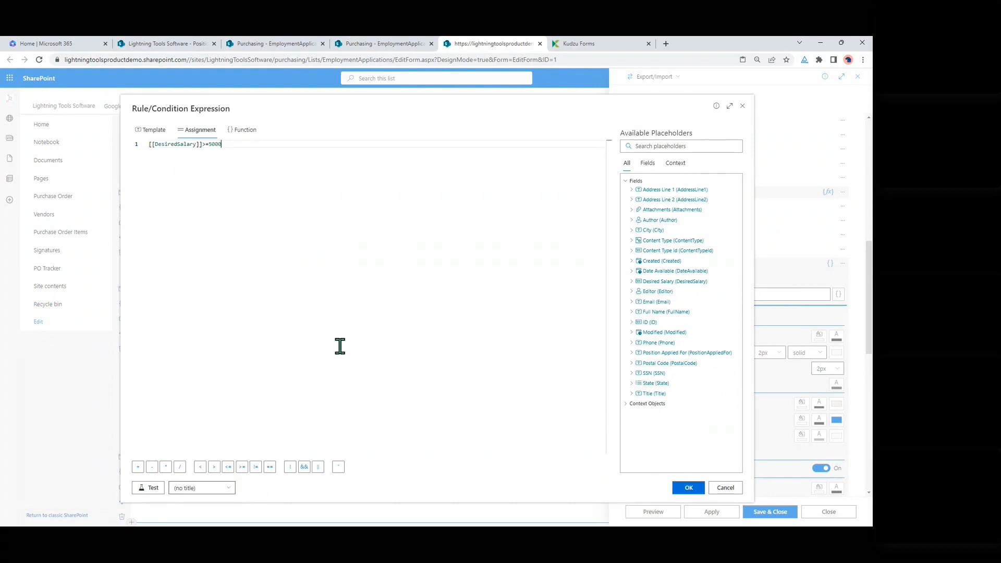
{"action": "left_click", "coordinate": [147, 489]}
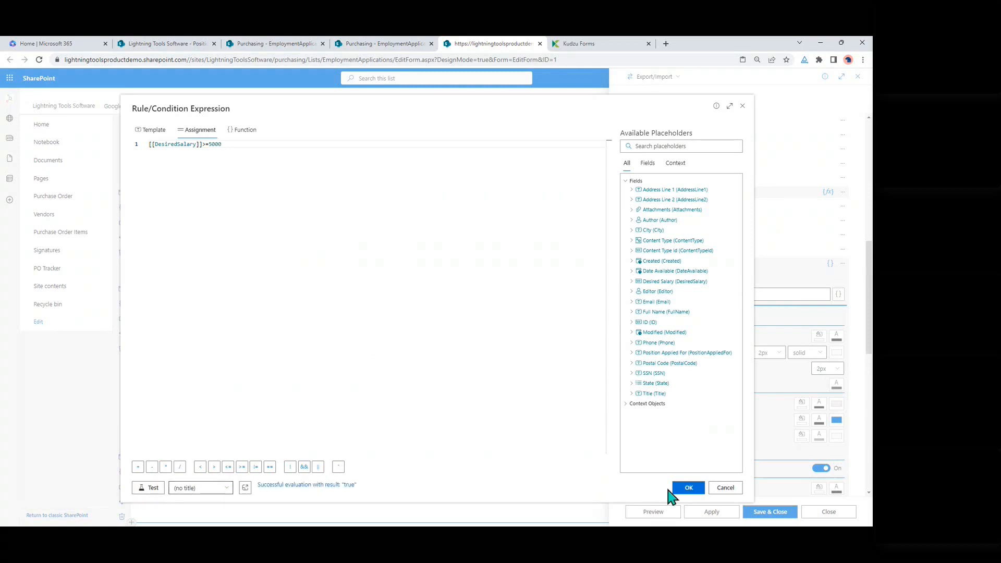
{"action": "left_click", "coordinate": [686, 488]}
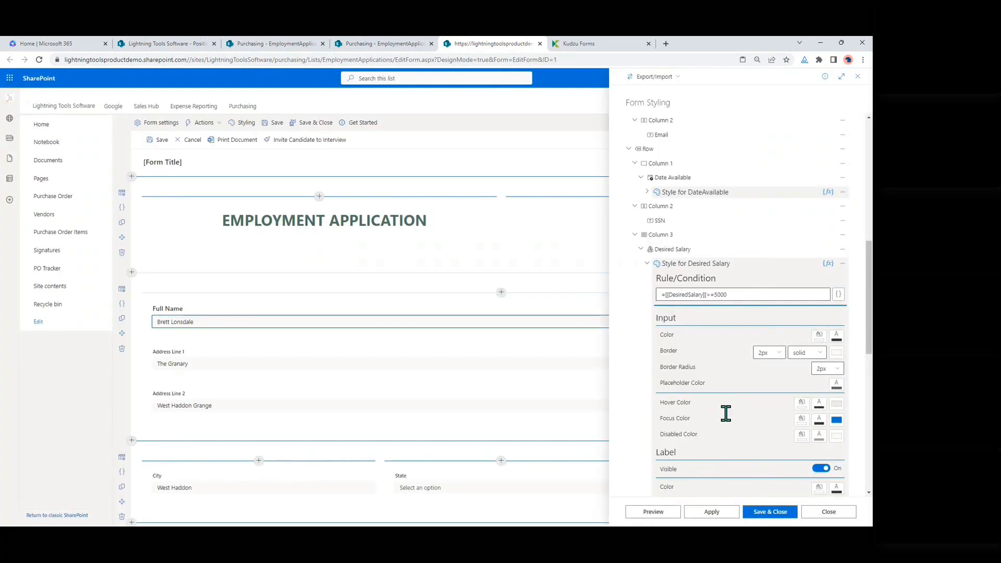
Set the Desired Salary style's input background colour to green (RGB 64, 230, 47), then preview and save the form styling
{"action": "scroll", "coordinate": [722, 414], "scroll_direction": "down", "scroll_amount": 1}
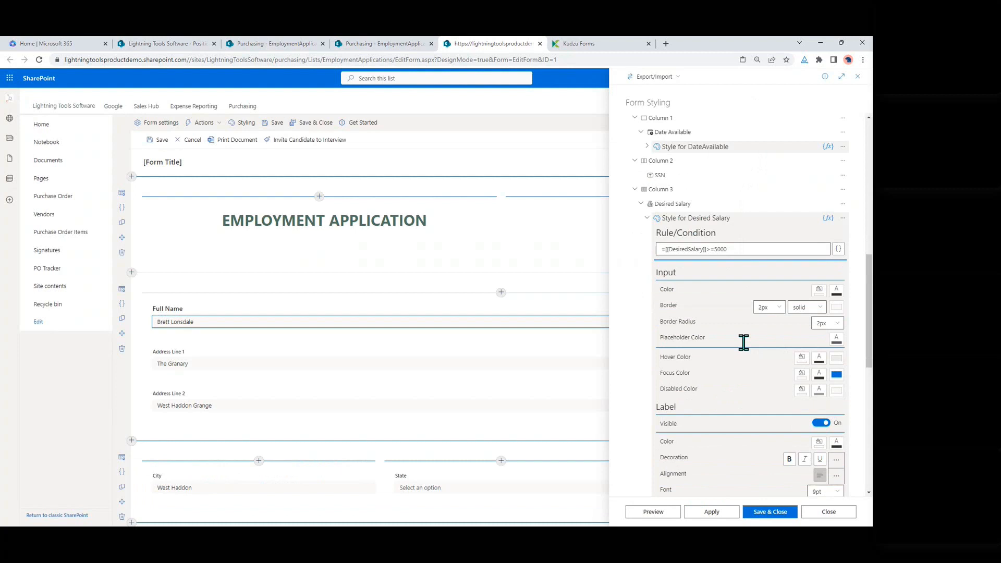
{"action": "left_click", "coordinate": [819, 293]}
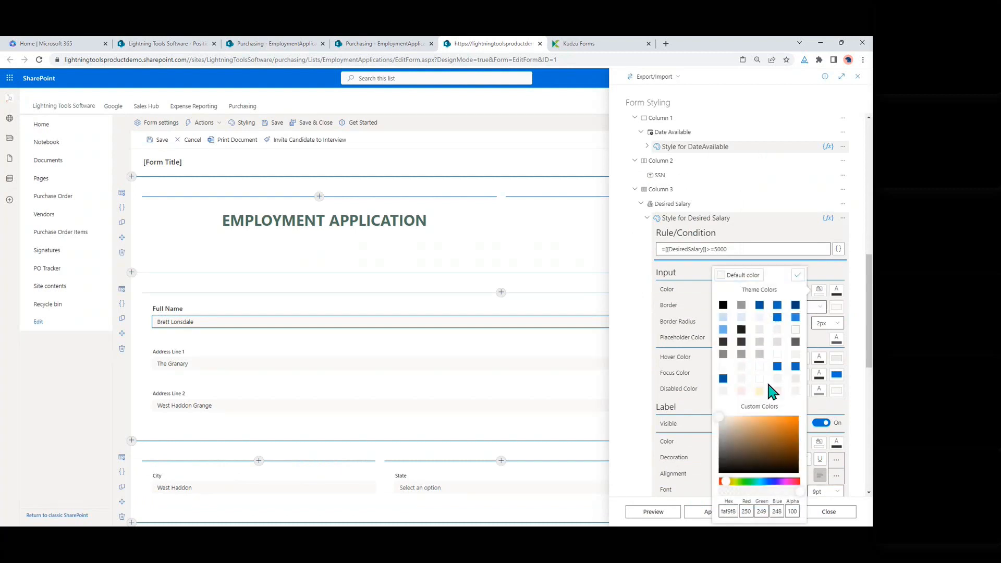
{"action": "left_click", "coordinate": [746, 481]}
{"action": "left_click", "coordinate": [783, 421]}
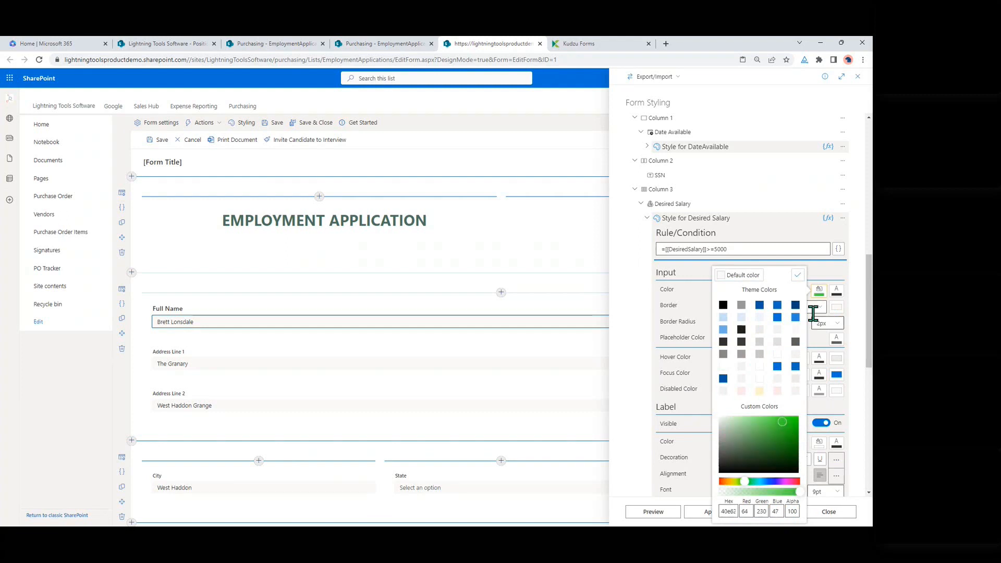
{"action": "left_click", "coordinate": [798, 275]}
{"action": "left_click", "coordinate": [669, 515]}
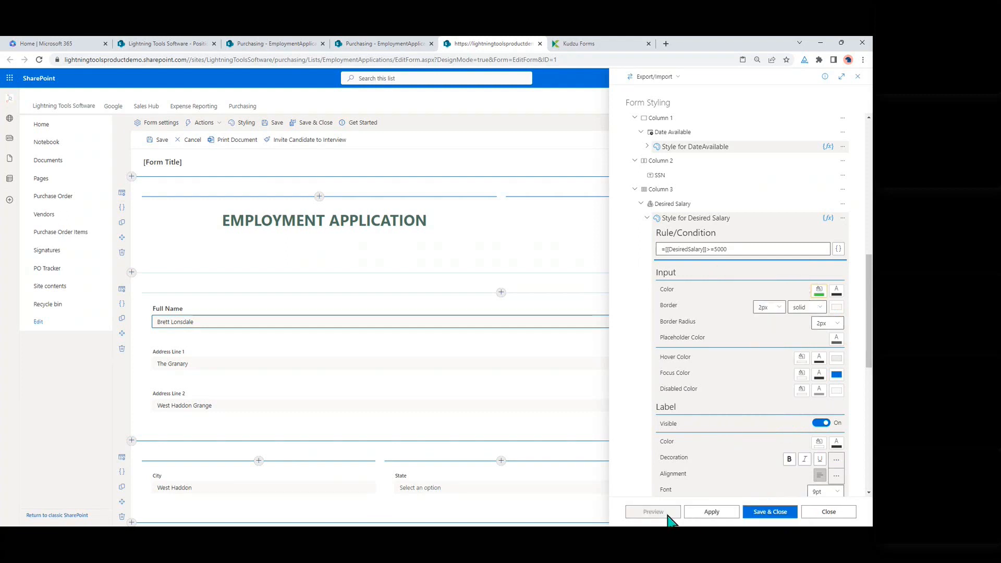
{"action": "left_click", "coordinate": [771, 513]}
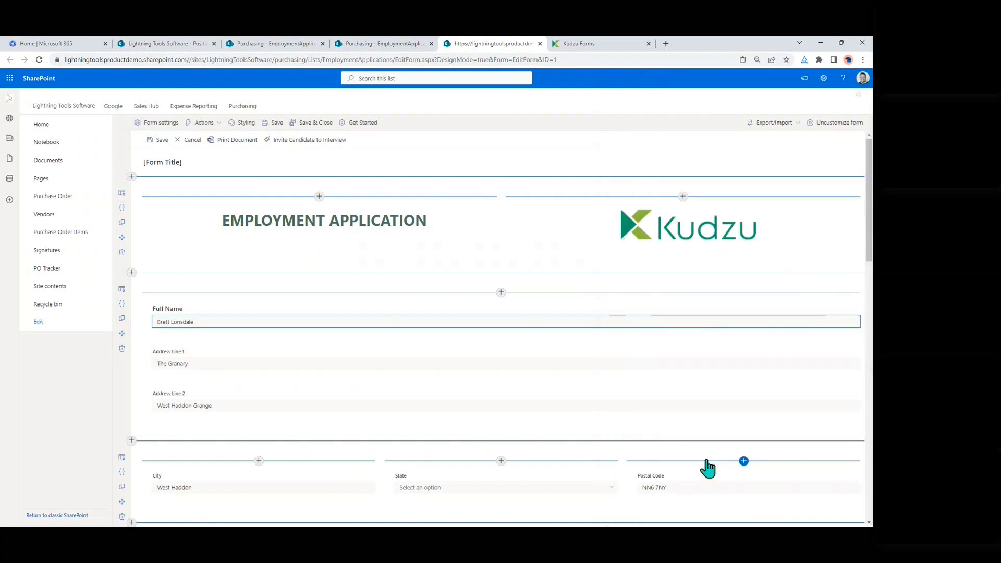
Review the Full Name and Desired Salary fields in the form designer to check their styling
{"action": "scroll", "coordinate": [720, 399], "scroll_direction": "down", "scroll_amount": 4}
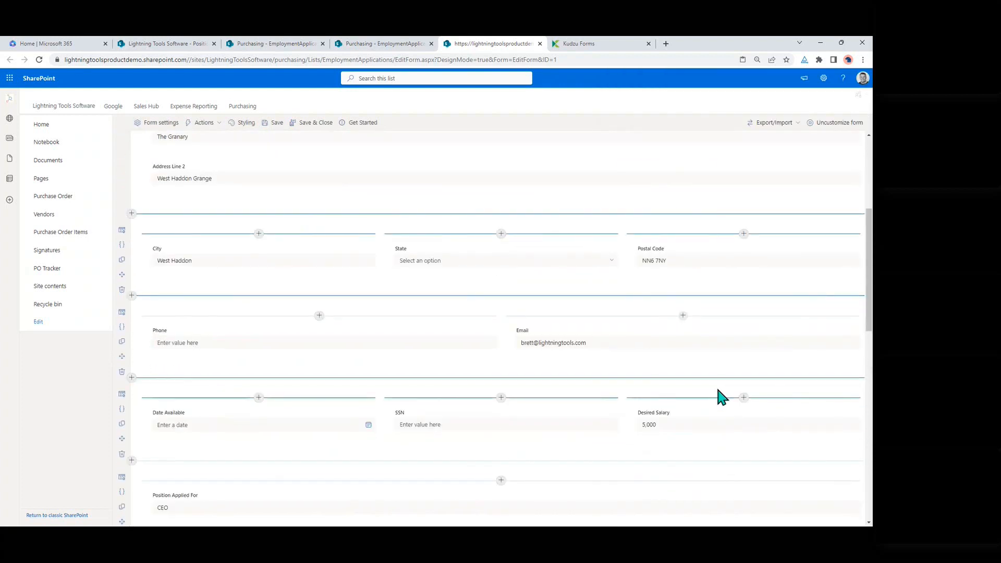
{"action": "scroll", "coordinate": [680, 391], "scroll_direction": "up", "scroll_amount": 3}
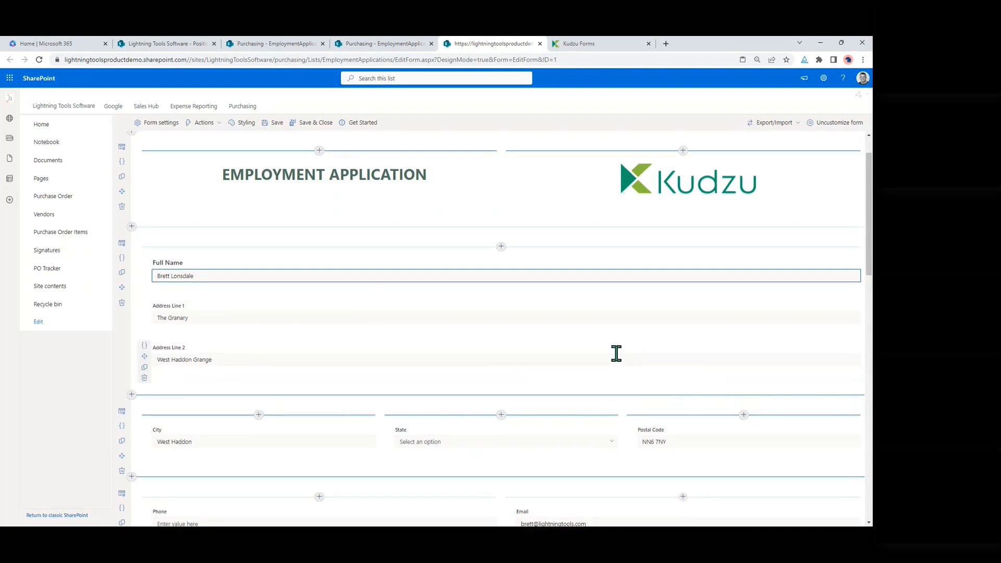
{"action": "scroll", "coordinate": [615, 354], "scroll_direction": "down", "scroll_amount": 3}
{"action": "scroll", "coordinate": [443, 431], "scroll_direction": "down", "scroll_amount": 2}
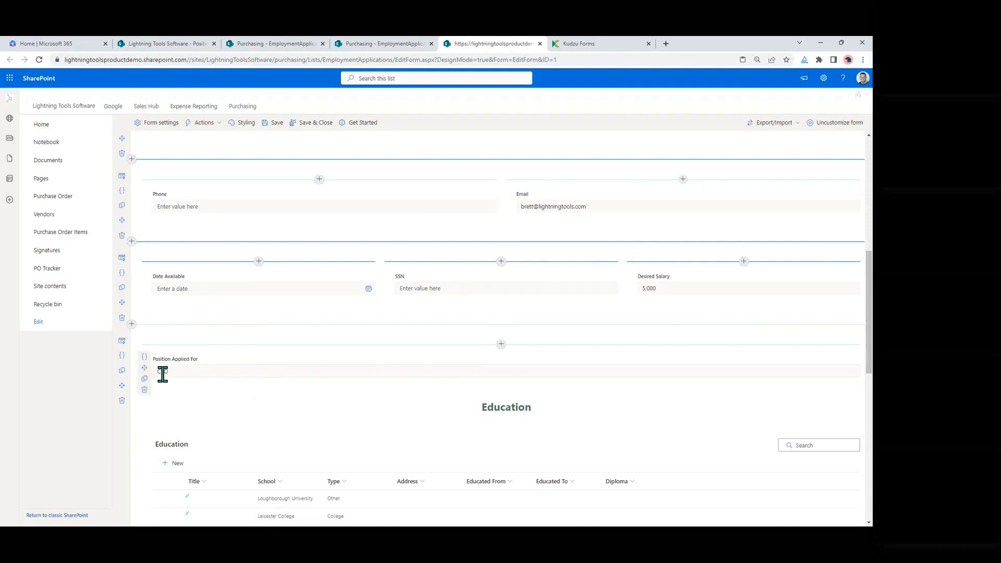
Add a Data Lookup field to the form section above the Position Applied For field
{"action": "left_click", "coordinate": [501, 344]}
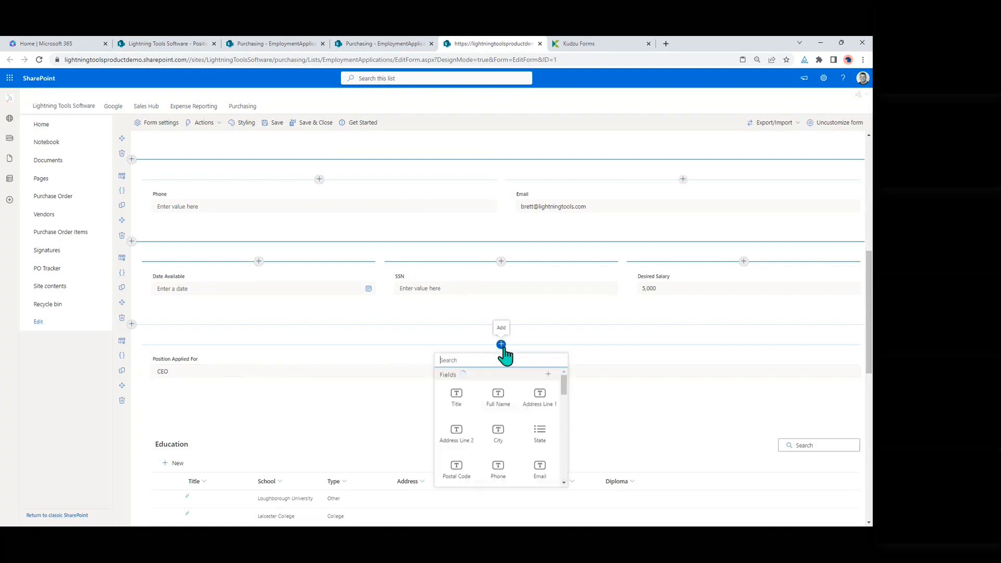
{"action": "scroll", "coordinate": [567, 402], "scroll_direction": "down", "scroll_amount": 2}
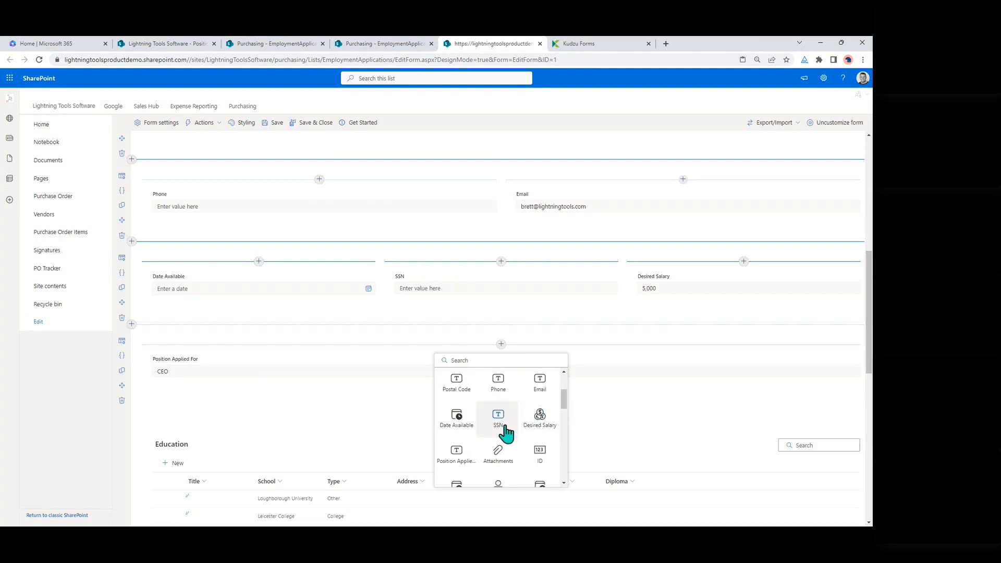
{"action": "scroll", "coordinate": [503, 430], "scroll_direction": "down", "scroll_amount": 3}
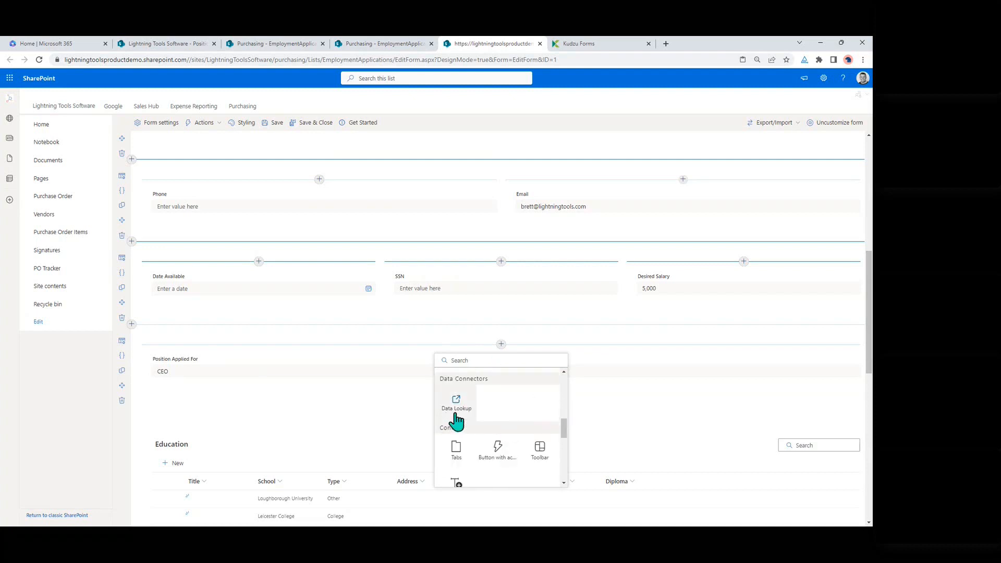
{"action": "left_click", "coordinate": [459, 415]}
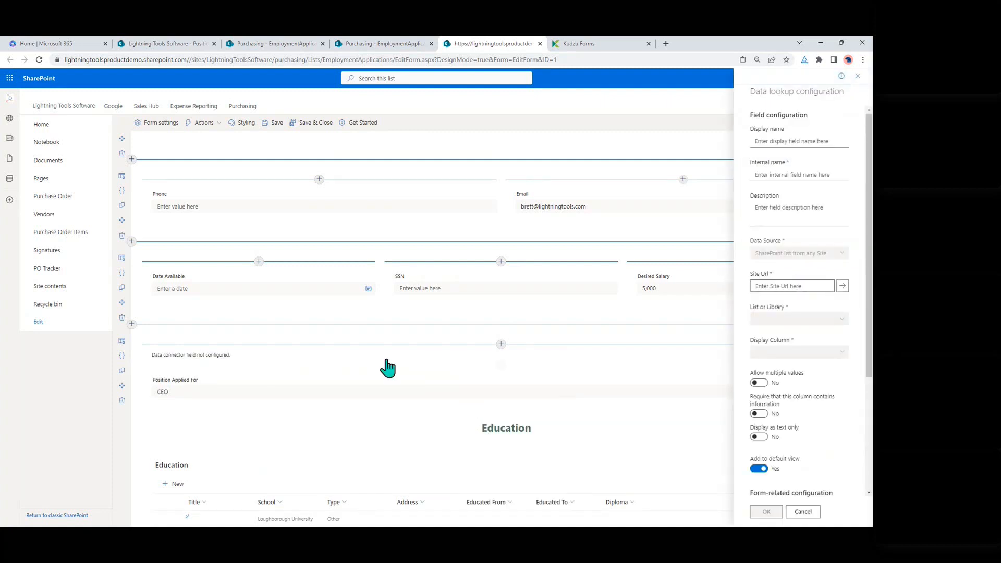
{"action": "left_click", "coordinate": [169, 47]}
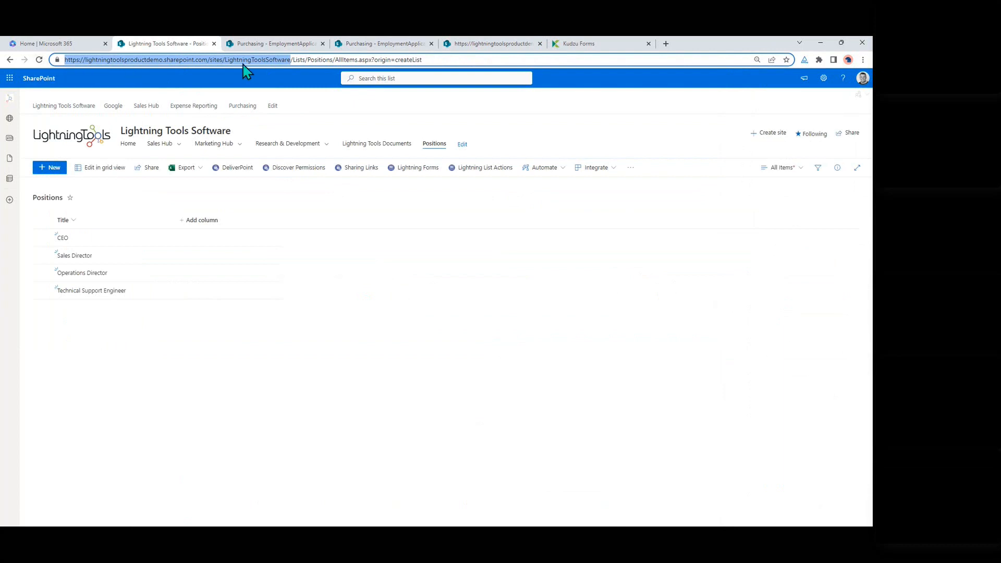
{"action": "left_click", "coordinate": [492, 46]}
{"action": "left_click", "coordinate": [793, 286]}
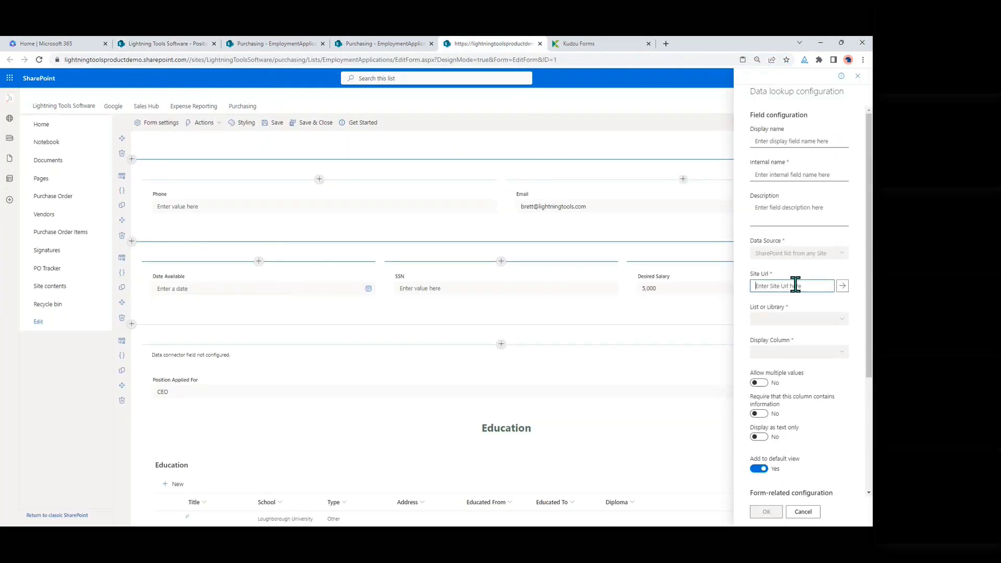
{"action": "key", "text": "ctrl+v"}
{"action": "left_click", "coordinate": [790, 141]}
{"action": "type", "text": "Po"}
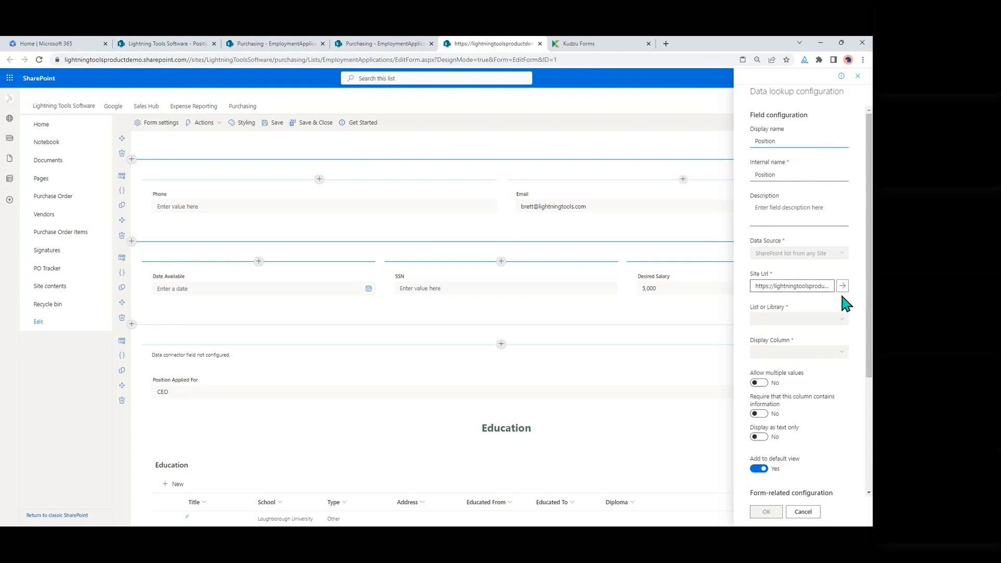
Use the Positions list as the lookup's source with Title as the display column, and confirm the configuration
{"action": "left_click", "coordinate": [836, 328]}
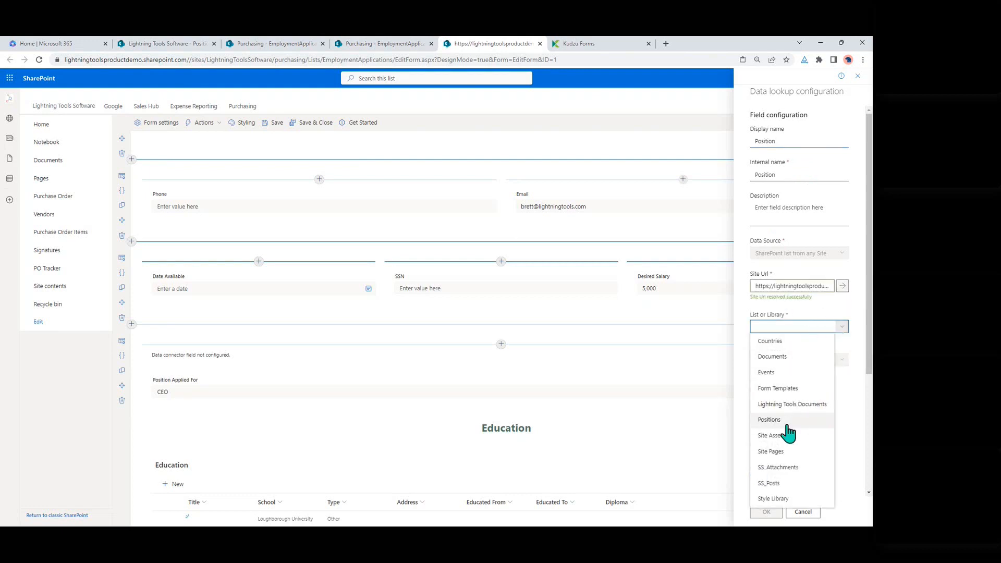
{"action": "left_click", "coordinate": [771, 423]}
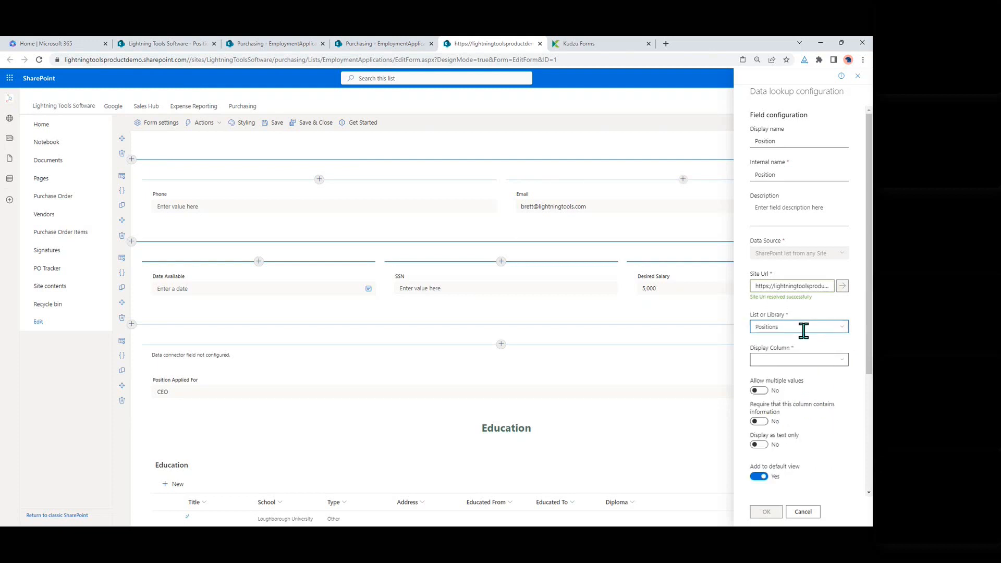
{"action": "left_click", "coordinate": [841, 365]}
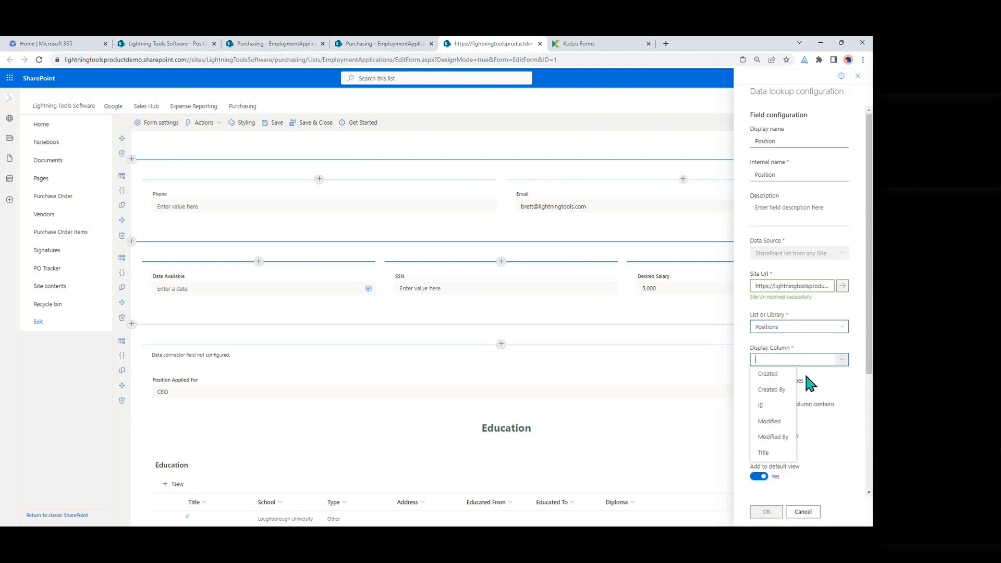
{"action": "left_click", "coordinate": [775, 452]}
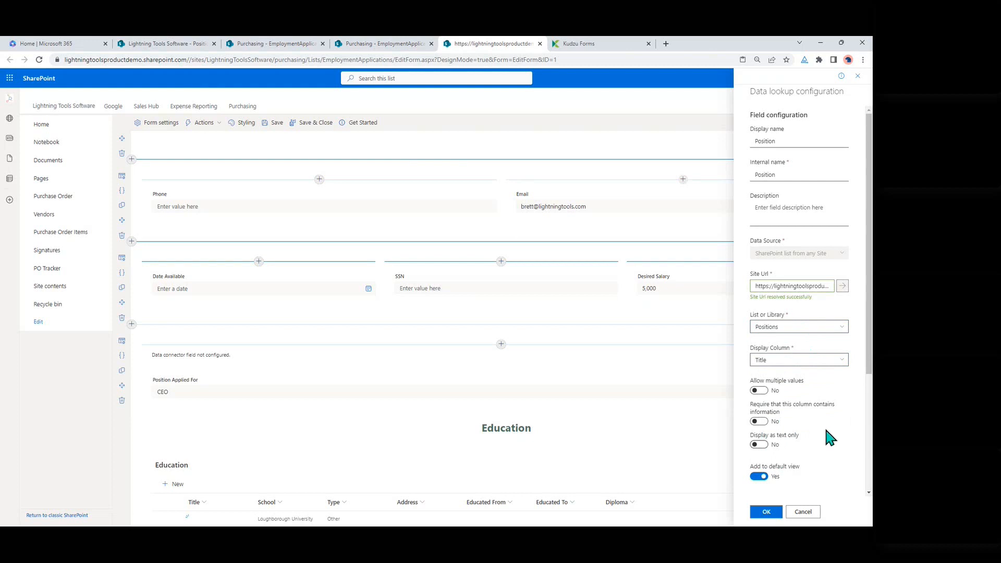
{"action": "scroll", "coordinate": [840, 431], "scroll_direction": "down", "scroll_amount": 3}
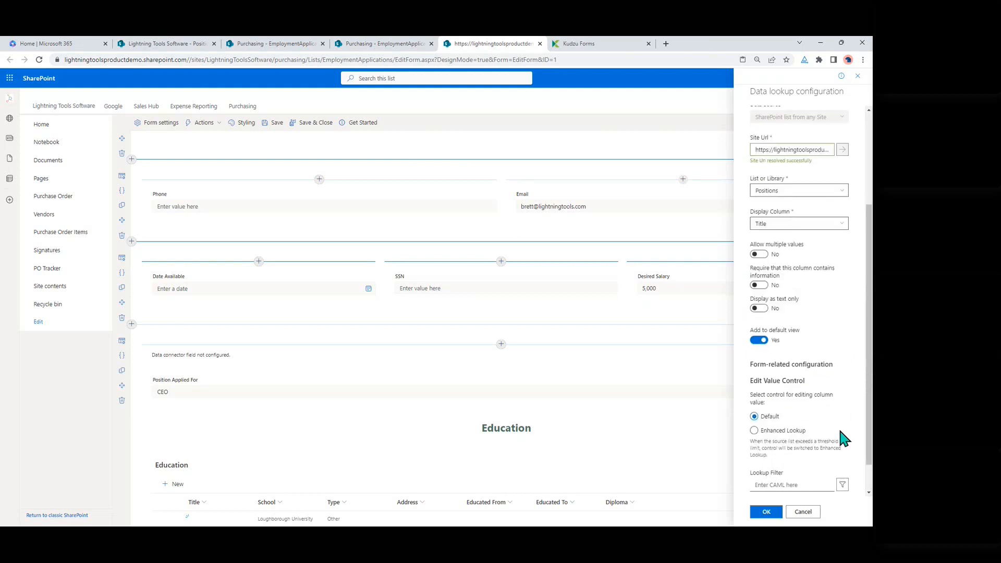
{"action": "scroll", "coordinate": [788, 339], "scroll_direction": "down", "scroll_amount": 1}
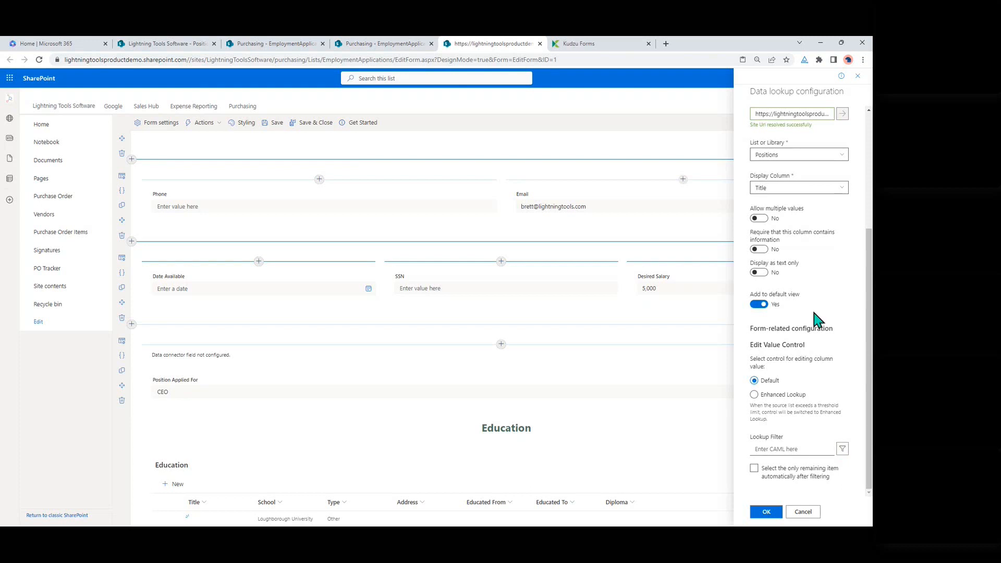
{"action": "left_click", "coordinate": [767, 513]}
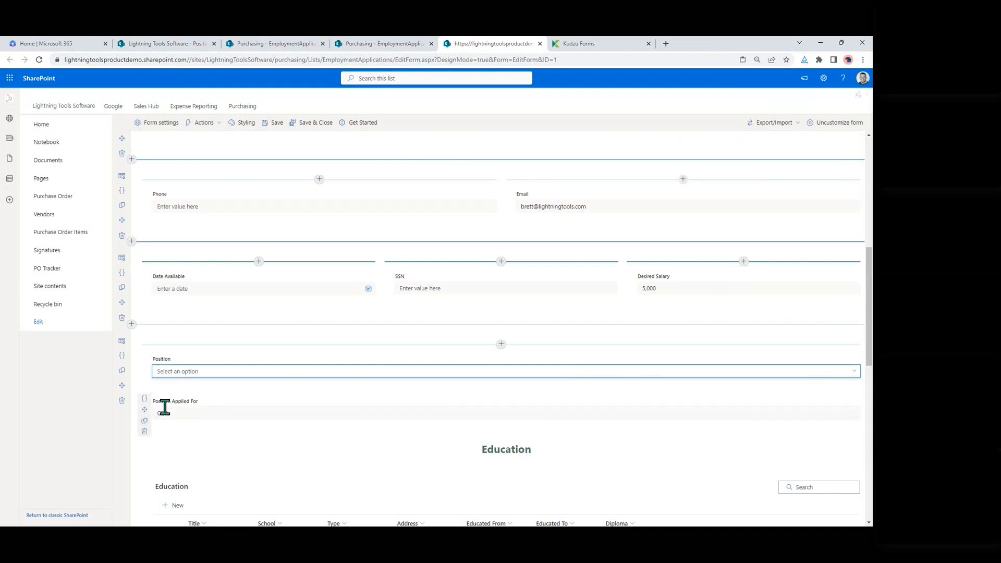
Delete the old Position Applied For field, and save and close the form design
{"action": "left_click", "coordinate": [145, 431]}
{"action": "left_click", "coordinate": [444, 323]}
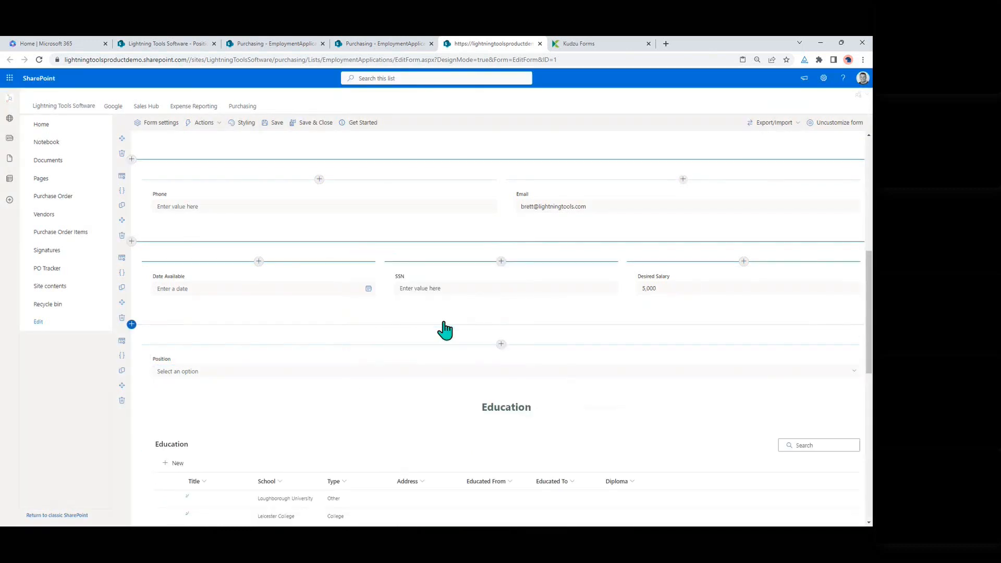
{"action": "left_click", "coordinate": [322, 126]}
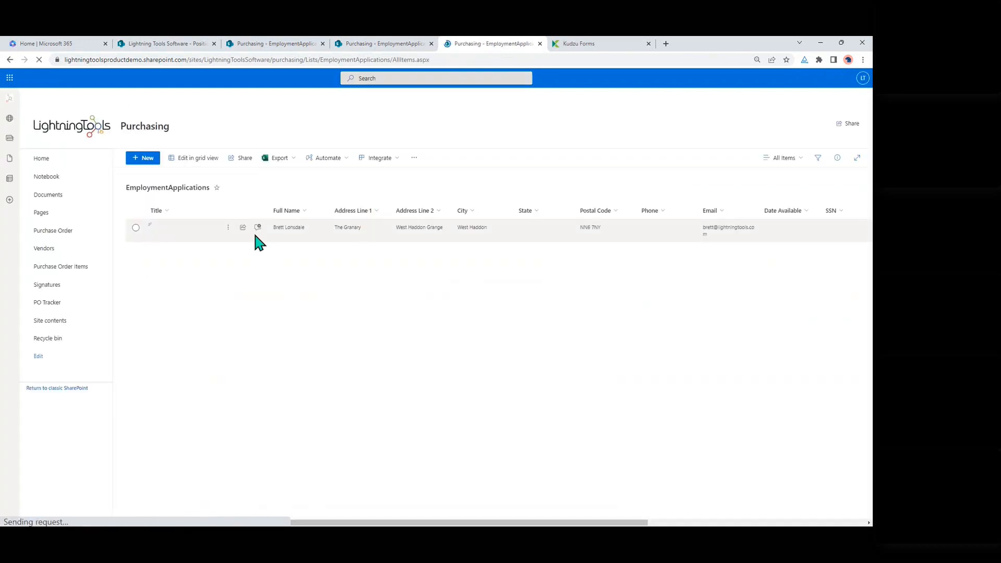
Open the employment application item for editing, check the choices offered in its Position lookup, and close the form
{"action": "left_click", "coordinate": [230, 239]}
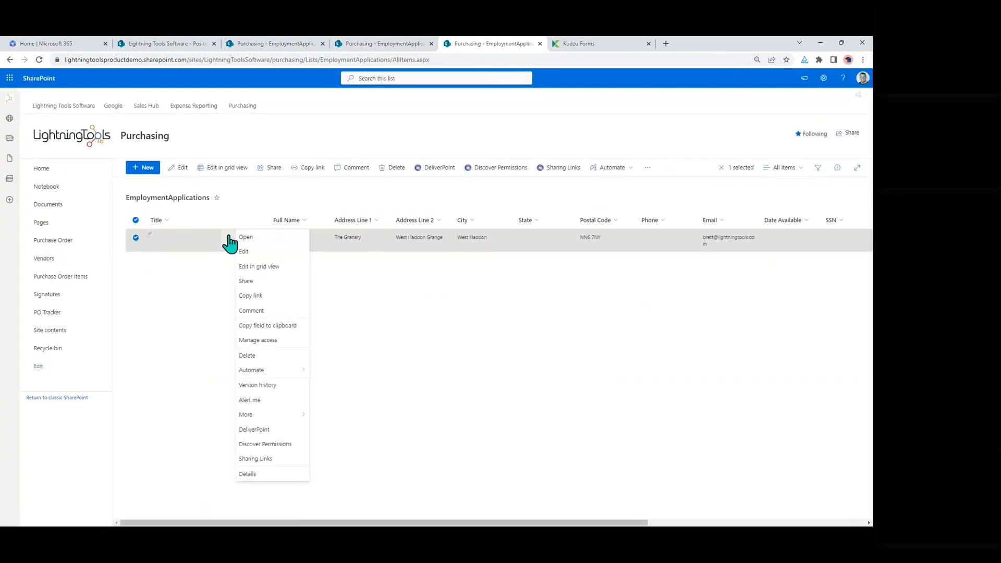
{"action": "left_click", "coordinate": [265, 259]}
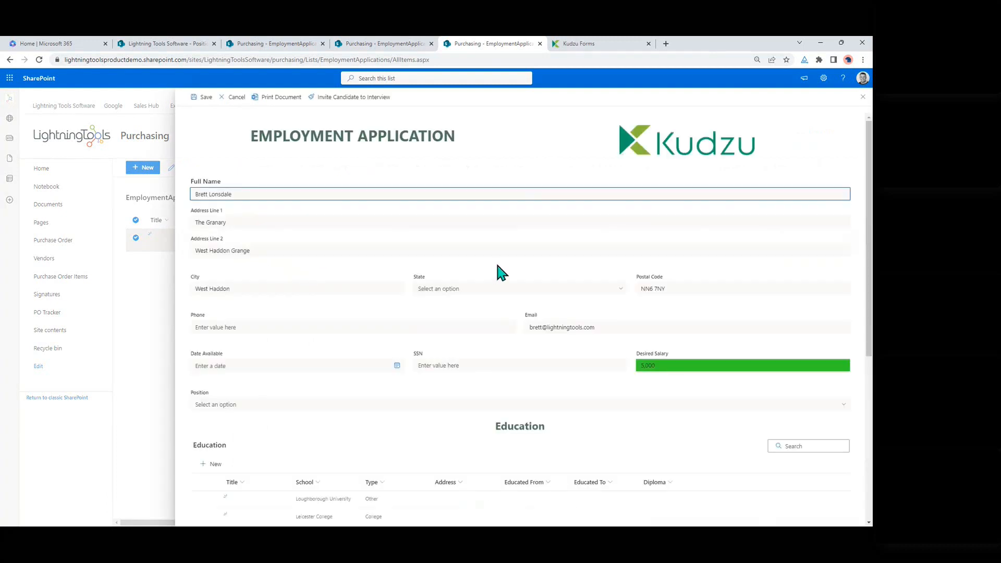
{"action": "left_click", "coordinate": [836, 405]}
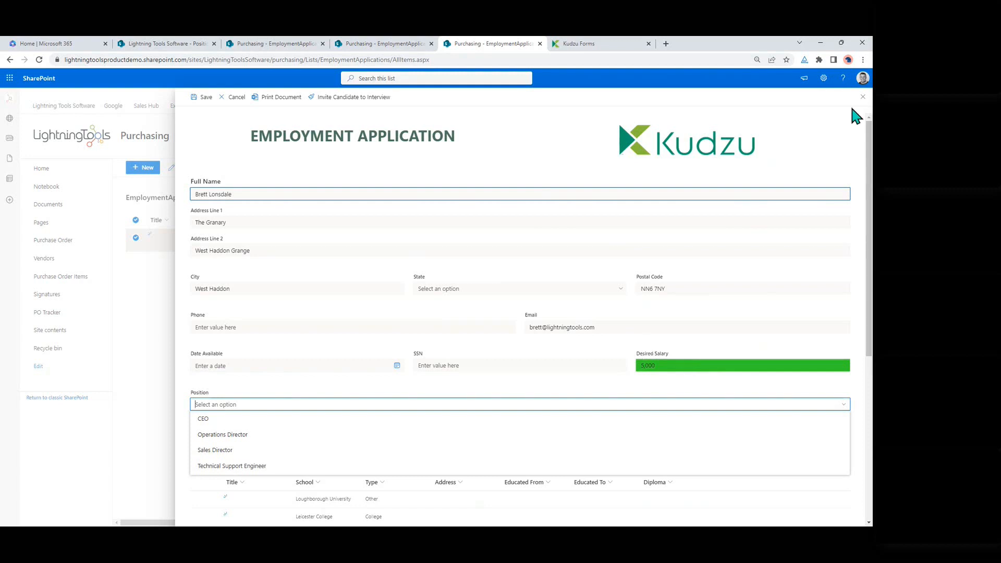
{"action": "left_click", "coordinate": [864, 97]}
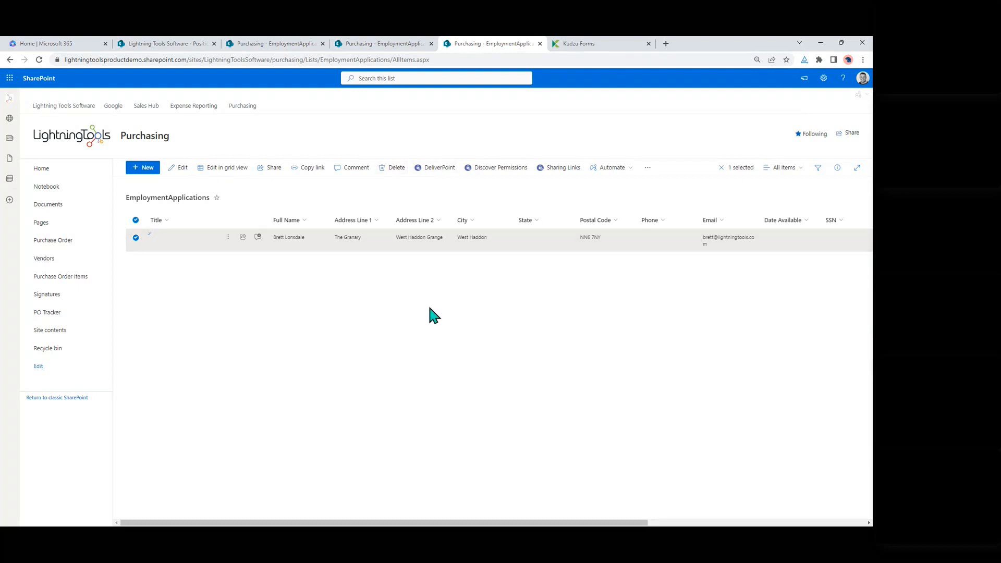
Try to add a list action named Bulk Hire with the pagelink icon to the EmploymentApplications list
{"action": "left_click", "coordinate": [469, 317]}
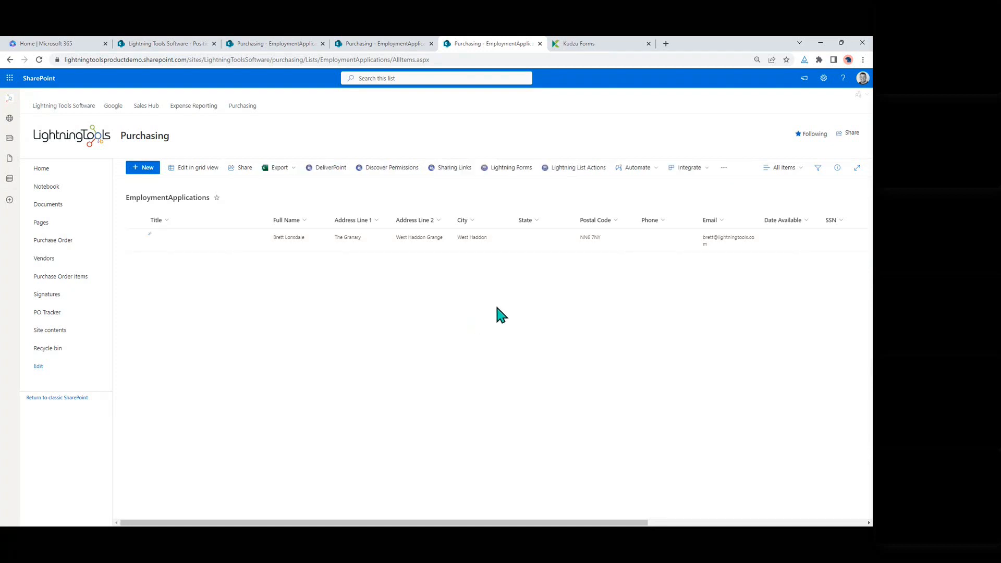
{"action": "left_click", "coordinate": [565, 179]}
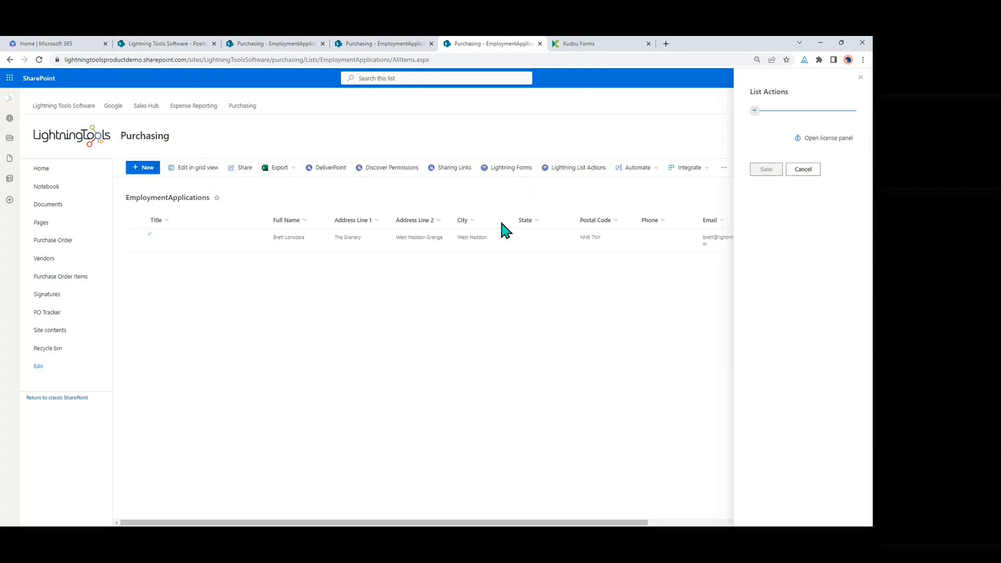
{"action": "left_click", "coordinate": [755, 110]}
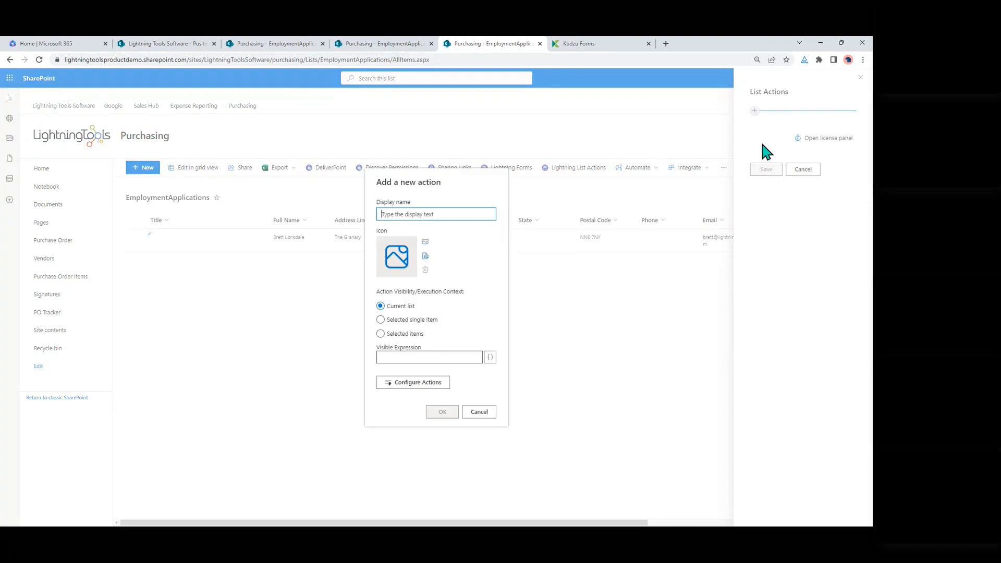
{"action": "type", "text": "Bulk Hire"}
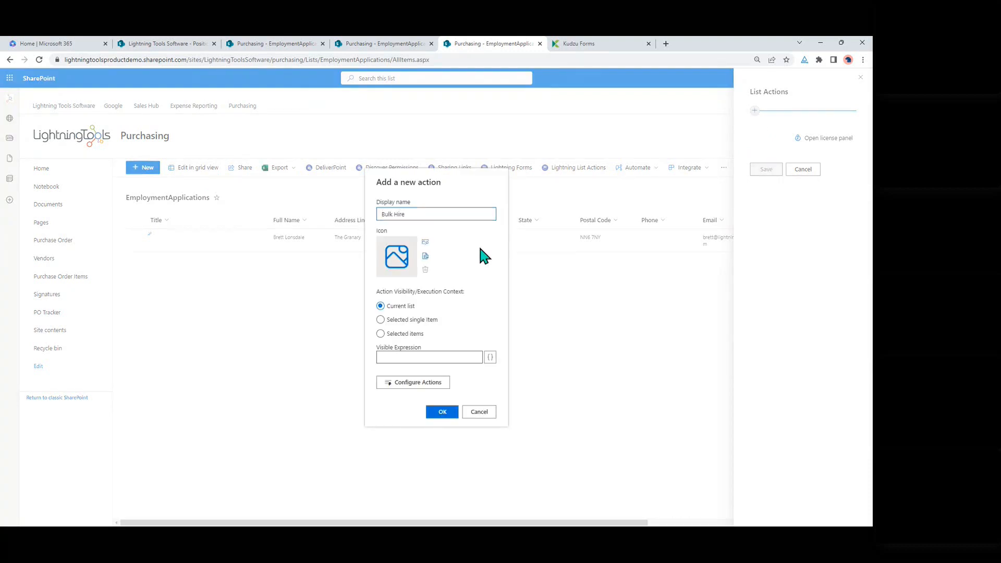
{"action": "left_click", "coordinate": [425, 242]}
{"action": "left_click", "coordinate": [364, 233]}
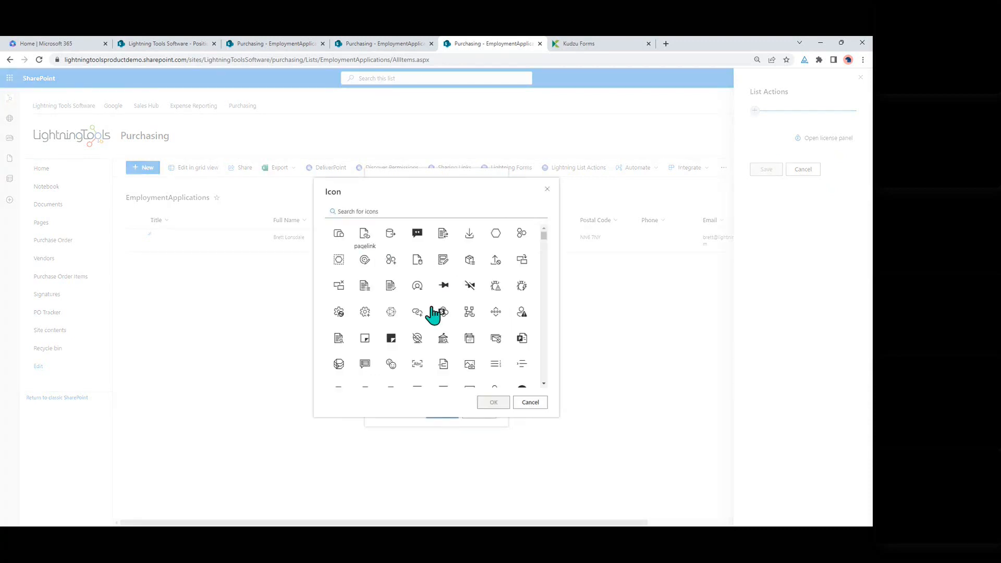
{"action": "left_click", "coordinate": [496, 407]}
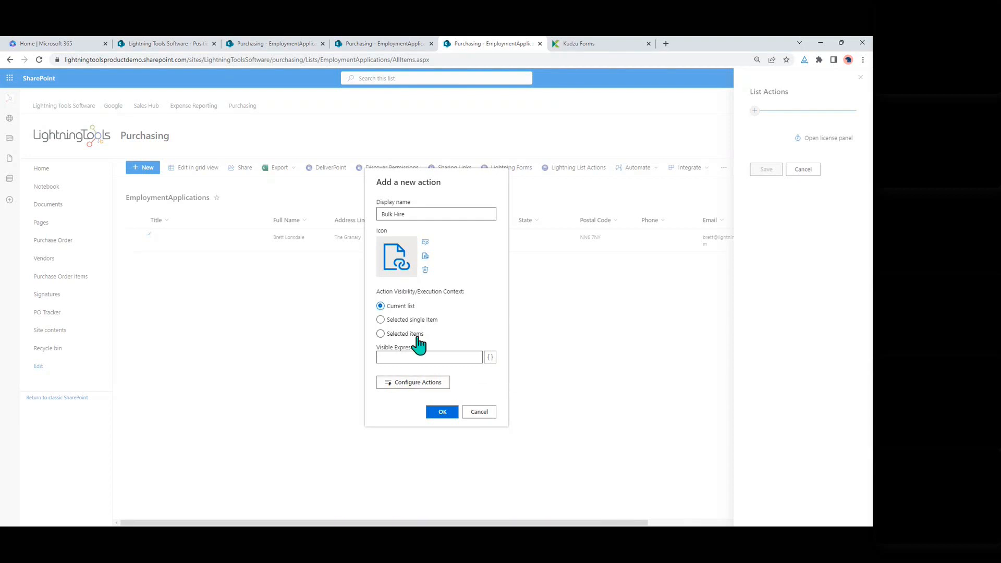
{"action": "left_click", "coordinate": [480, 412]}
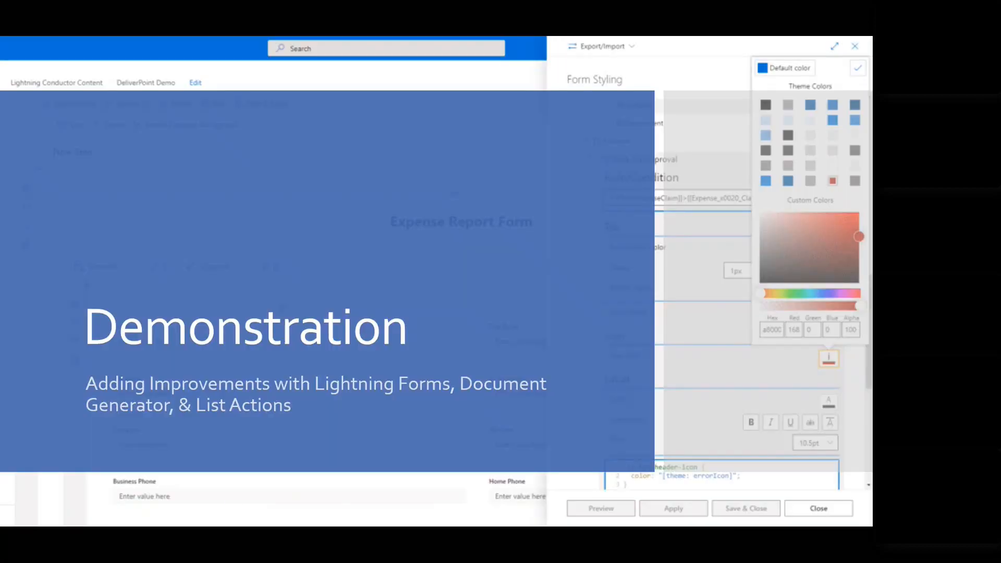
{"action": "left_click", "coordinate": [320, 351]}
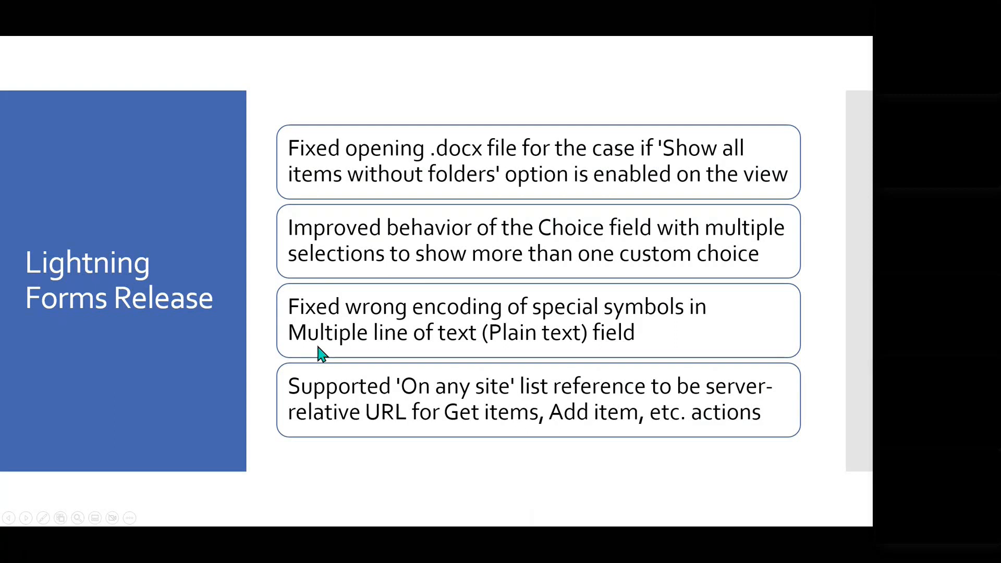